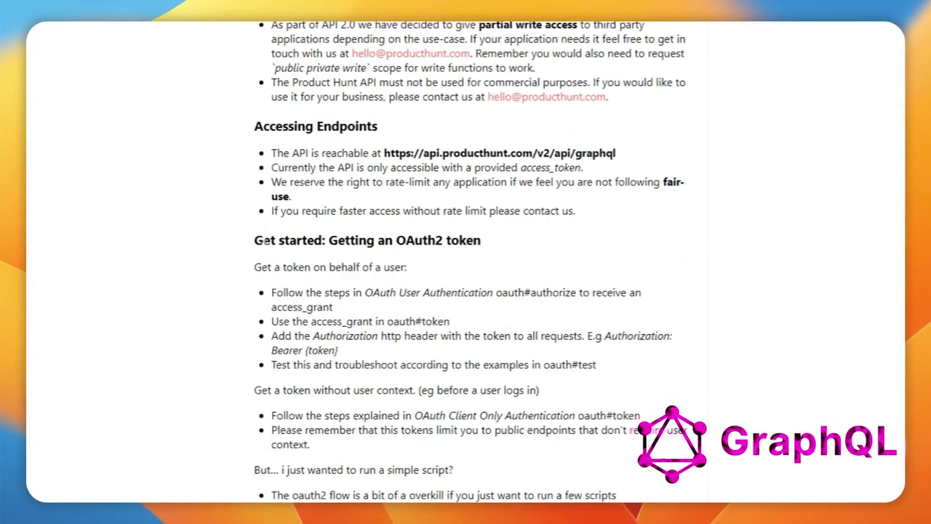
# Look up the oauth#token docs section, then the Post type under Query in Altair's schema docs
pyautogui.click(587, 135)
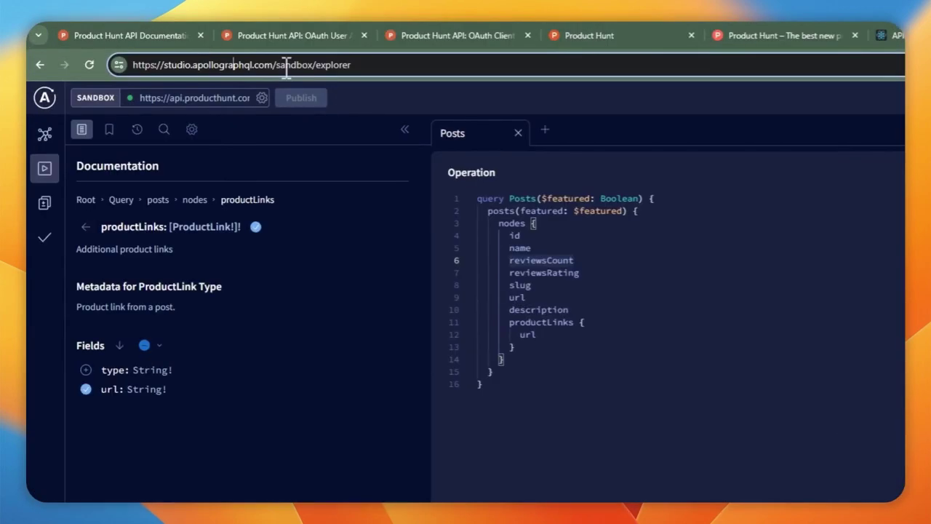
pyautogui.click(93, 201)
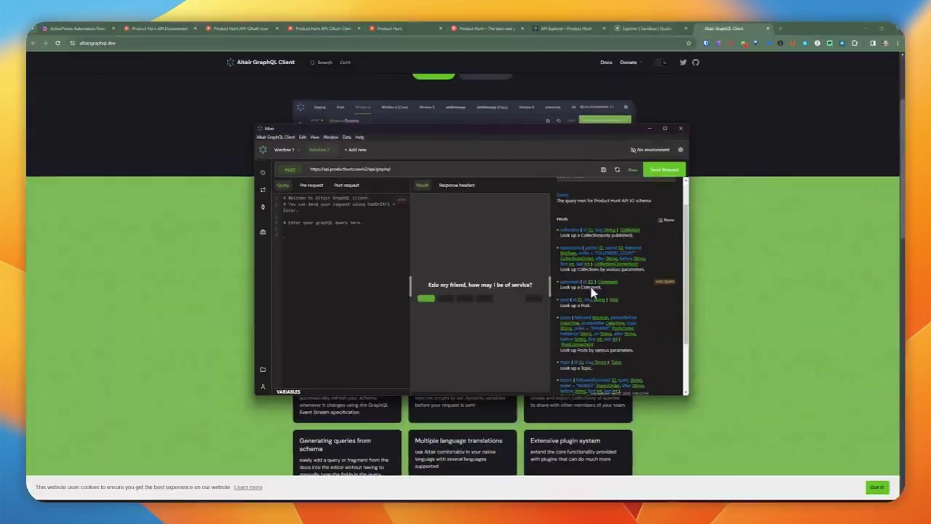
pyautogui.click(591, 287)
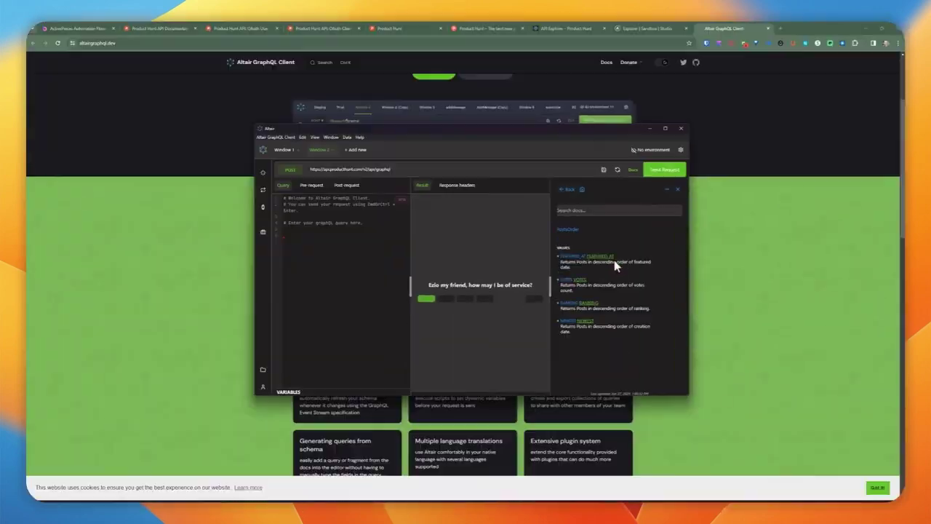
pyautogui.click(614, 260)
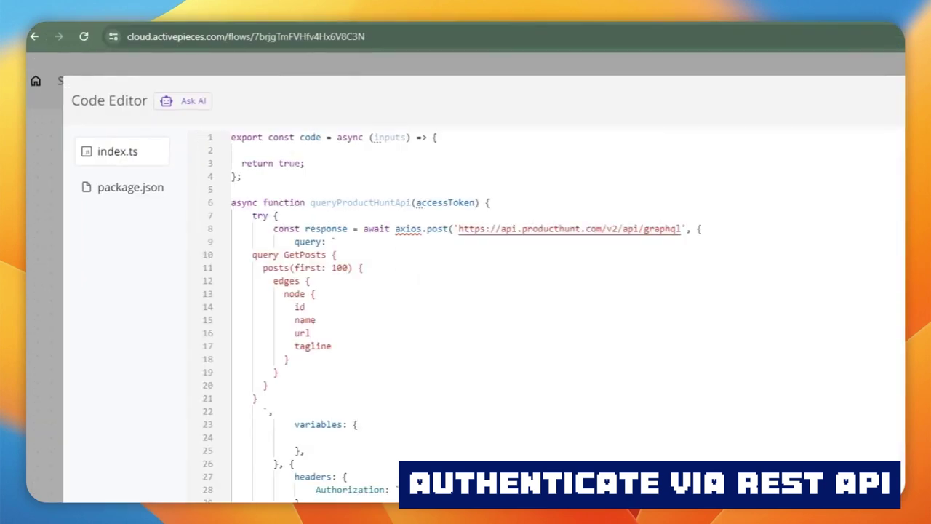
# Check line 10 of the Code step's index.ts, then launch a test run of the whole flow
pyautogui.click(573, 258)
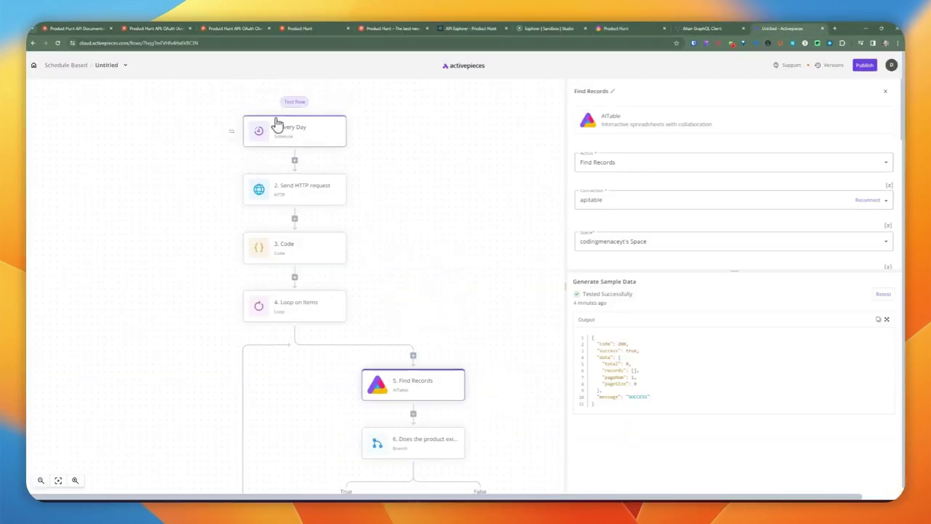
pyautogui.click(290, 102)
pyautogui.scroll(-2, 480, 283)
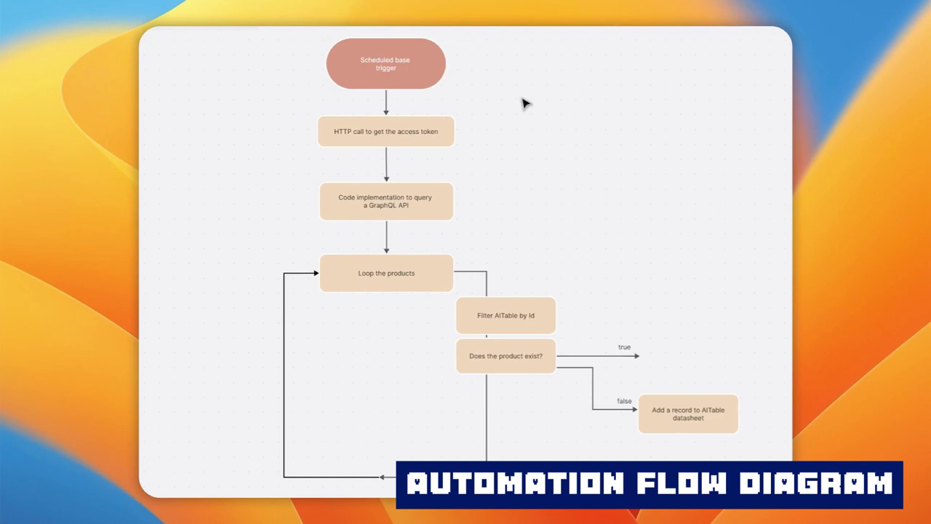
pyautogui.click(376, 77)
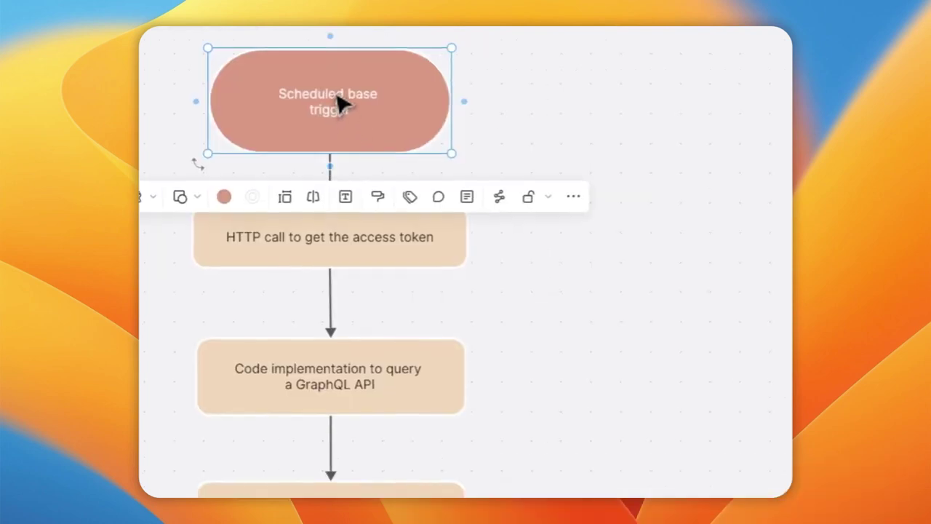
pyautogui.click(627, 140)
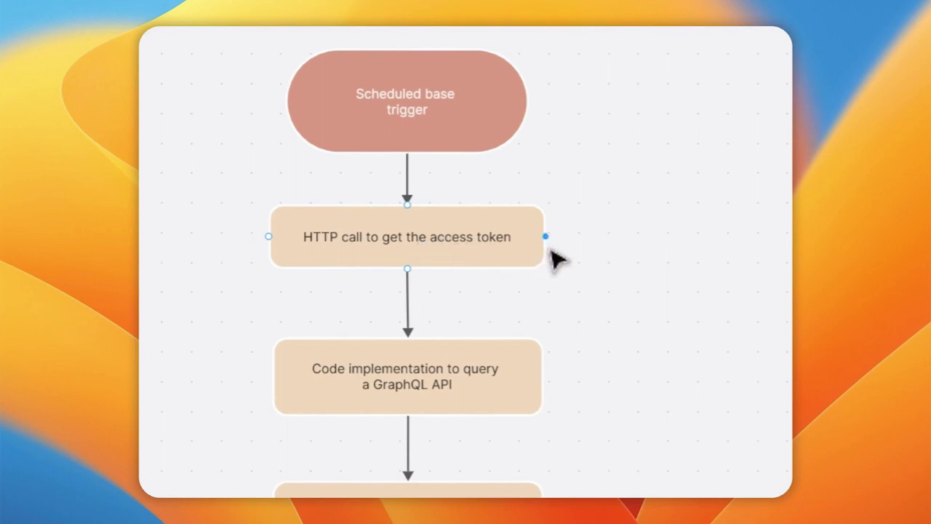
pyautogui.scroll(-5, 555, 258)
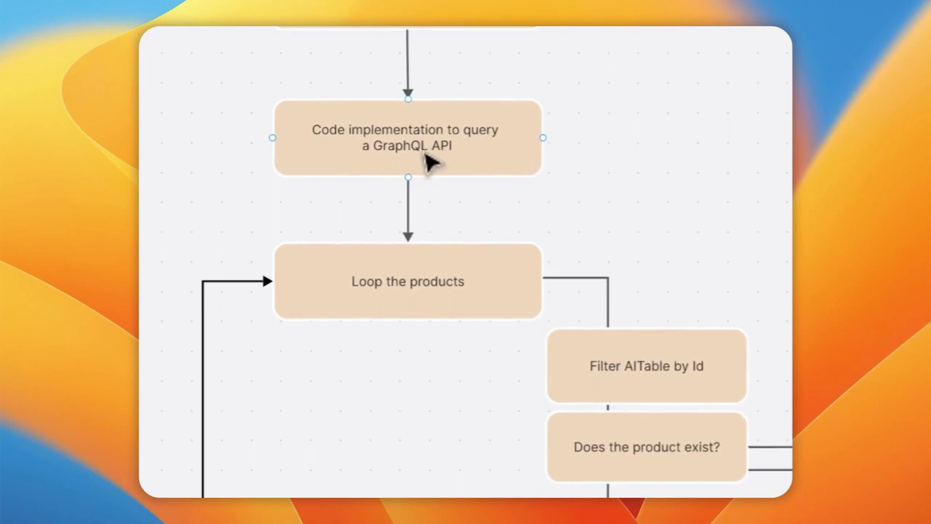
pyautogui.scroll(-5, 447, 166)
pyautogui.scroll(5, 417, 199)
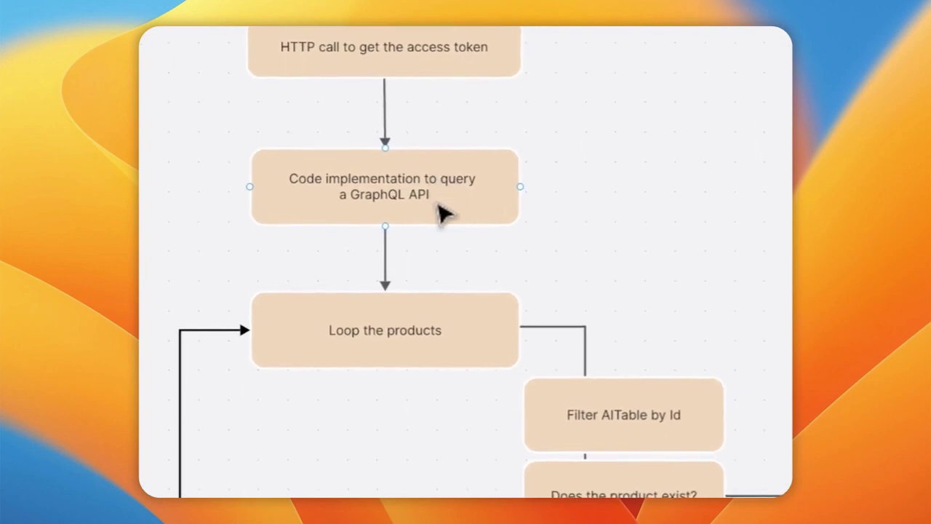
pyautogui.hscroll(5, 420, 207)
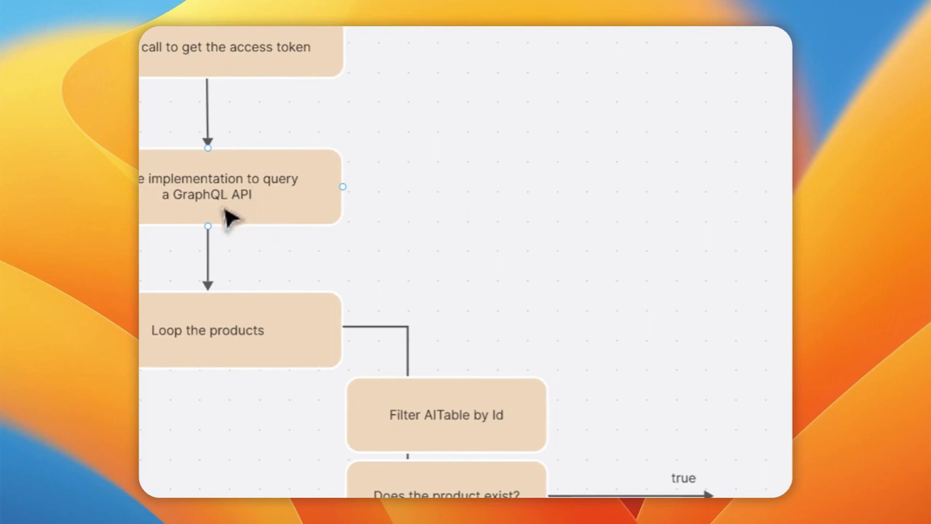
pyautogui.scroll(-2, 225, 218)
pyautogui.click(280, 307)
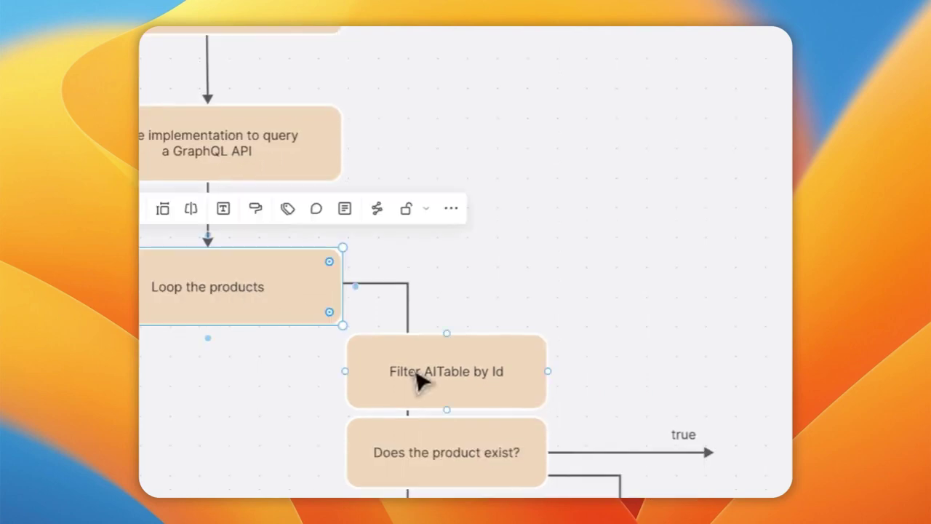
pyautogui.click(418, 378)
pyautogui.scroll(-1, 433, 335)
pyautogui.scroll(-5, 492, 339)
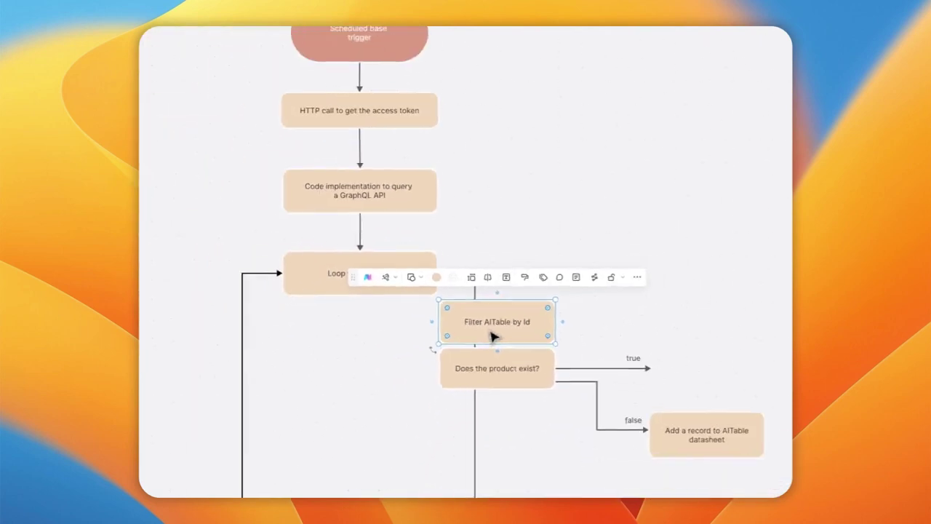
pyautogui.scroll(5, 494, 324)
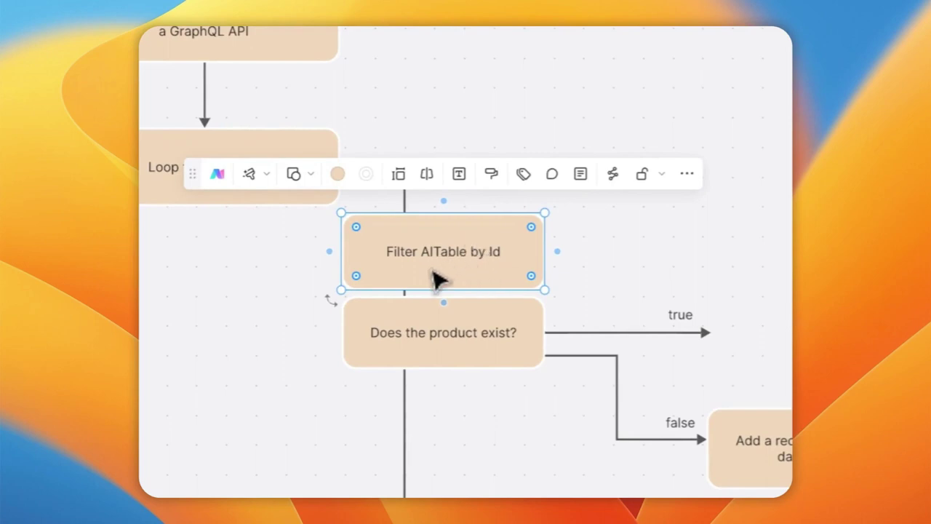
pyautogui.scroll(-5, 437, 280)
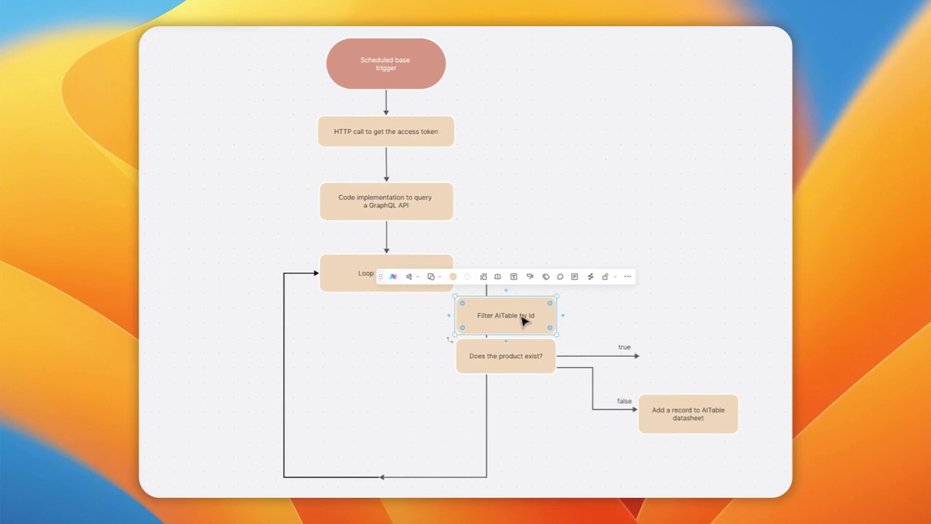
pyautogui.click(514, 367)
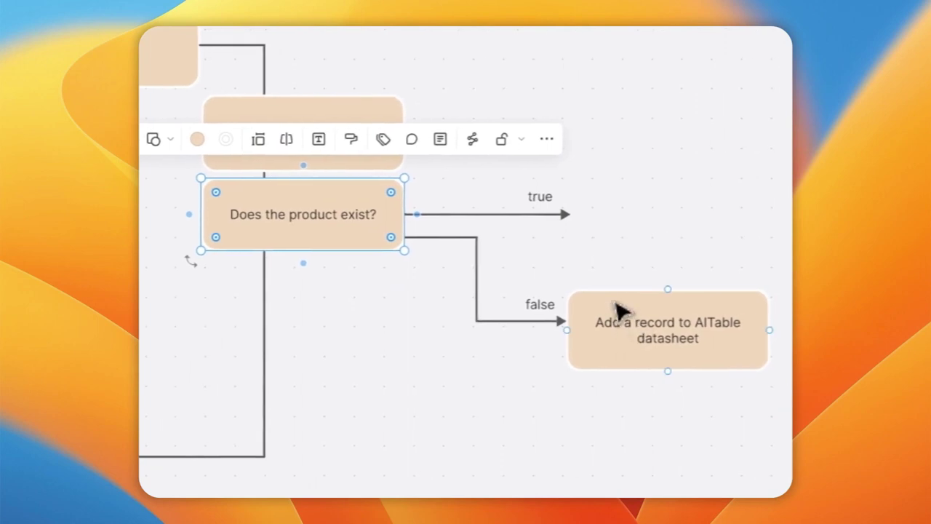
pyautogui.click(631, 347)
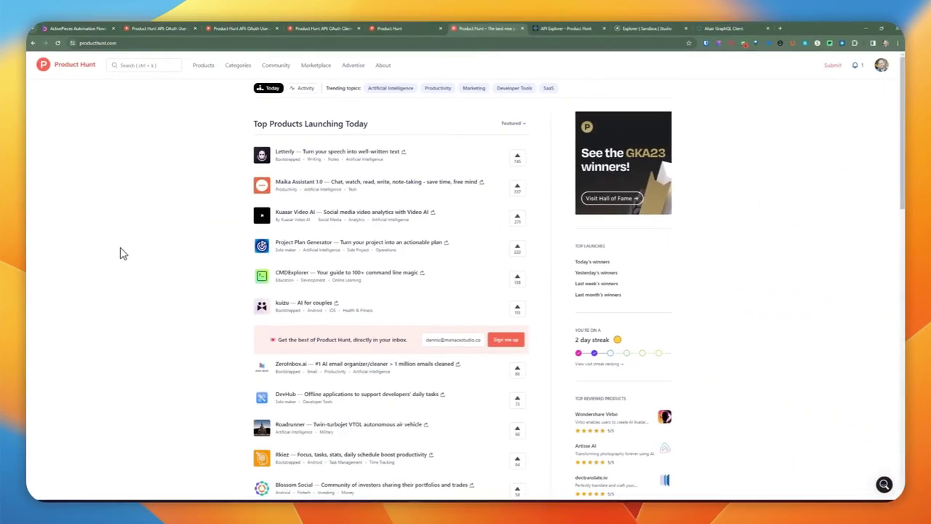
pyautogui.scroll(-1, 121, 254)
pyautogui.scroll(1, 123, 251)
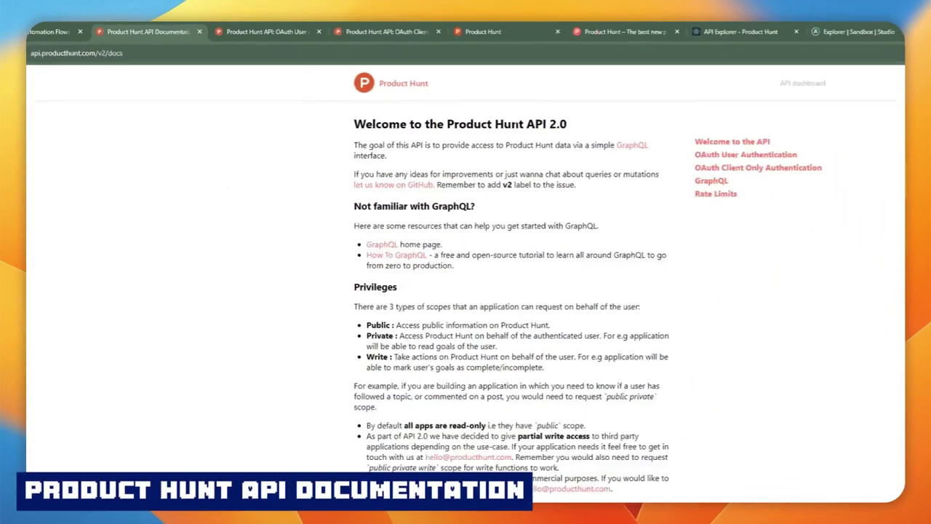
# Highlight the API 2.0 title, the GraphQL endpoint URL and the 'Getting an OAuth2 token' heading
pyautogui.moveTo(567, 124); pyautogui.dragTo(523, 124)
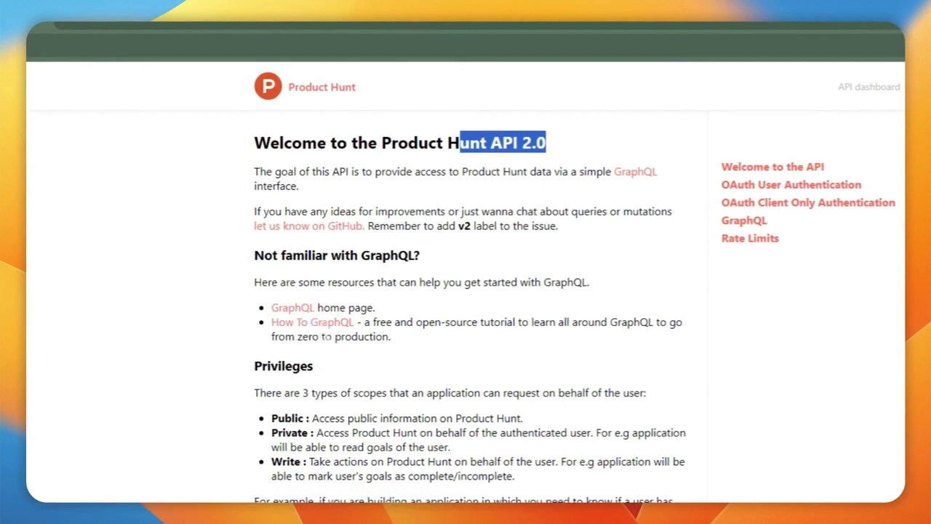
pyautogui.moveTo(271, 336); pyautogui.dragTo(338, 392)
pyautogui.scroll(-1, 414, 347)
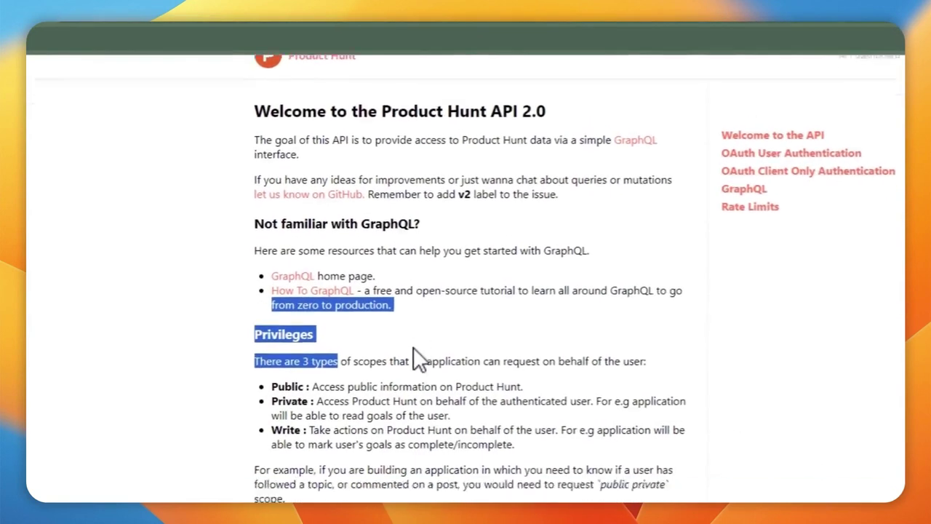
pyautogui.scroll(-4, 413, 357)
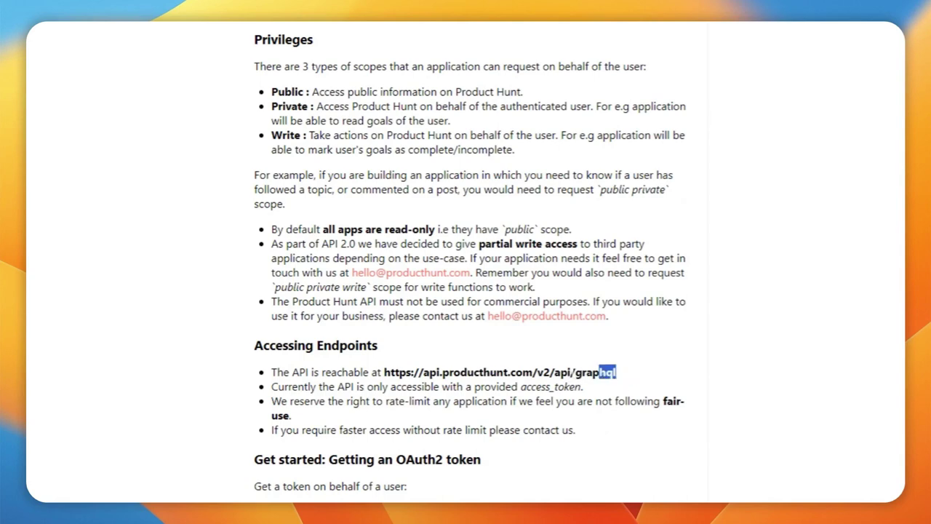
pyautogui.moveTo(598, 372); pyautogui.dragTo(414, 371)
pyautogui.scroll(-3, 385, 371)
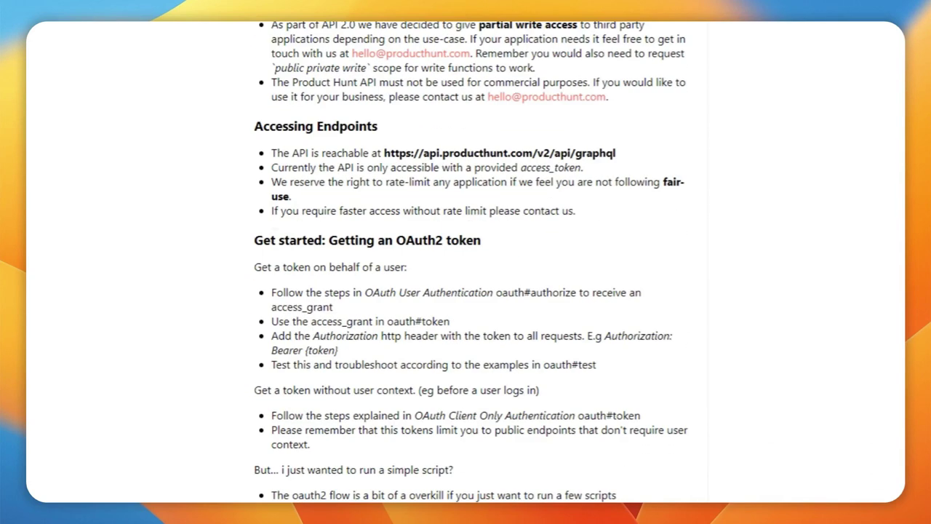
pyautogui.moveTo(279, 241); pyautogui.dragTo(393, 241)
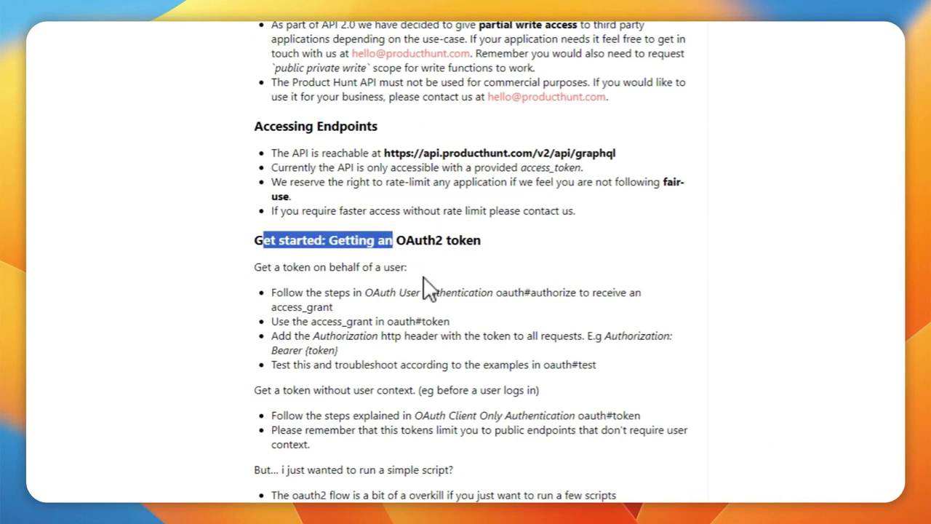
pyautogui.scroll(-1, 436, 269)
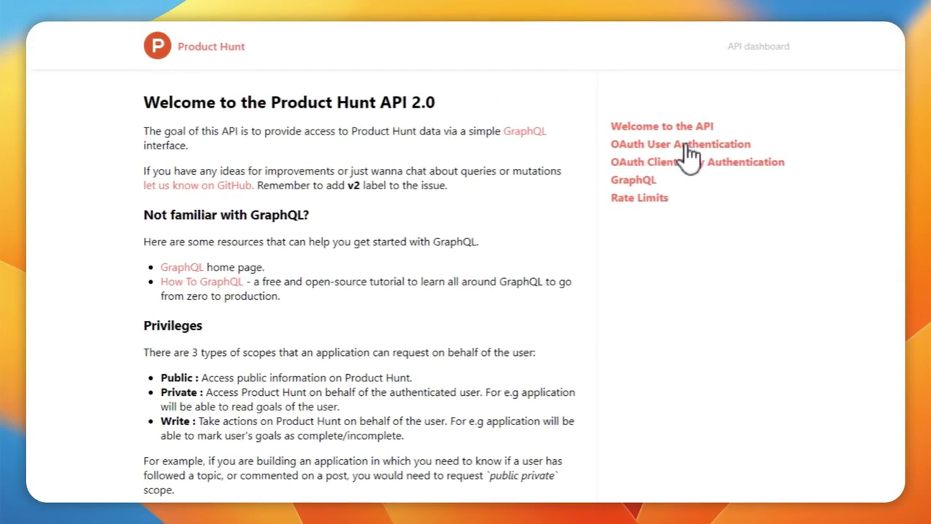
# Expand OAuth User Authentication in the sidebar to show its authorize, token and test subtopics
pyautogui.moveTo(687, 149)
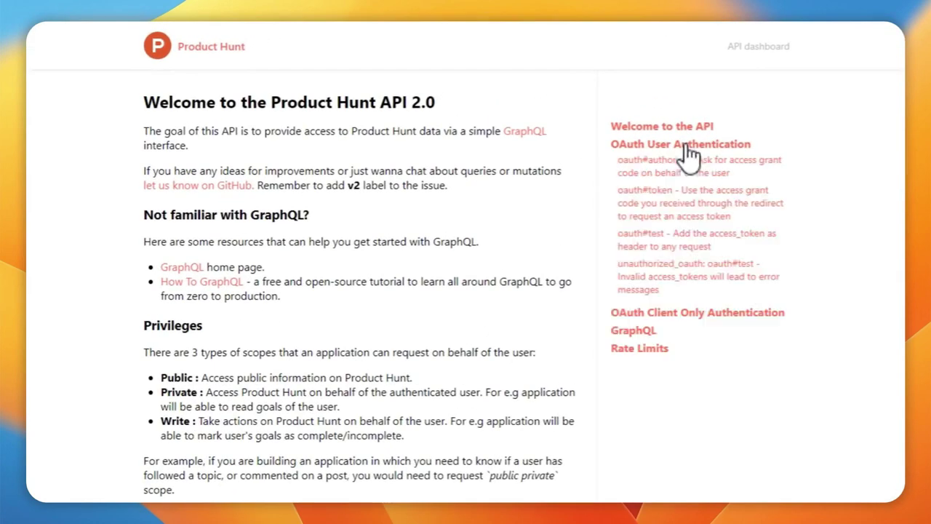
pyautogui.moveTo(695, 315)
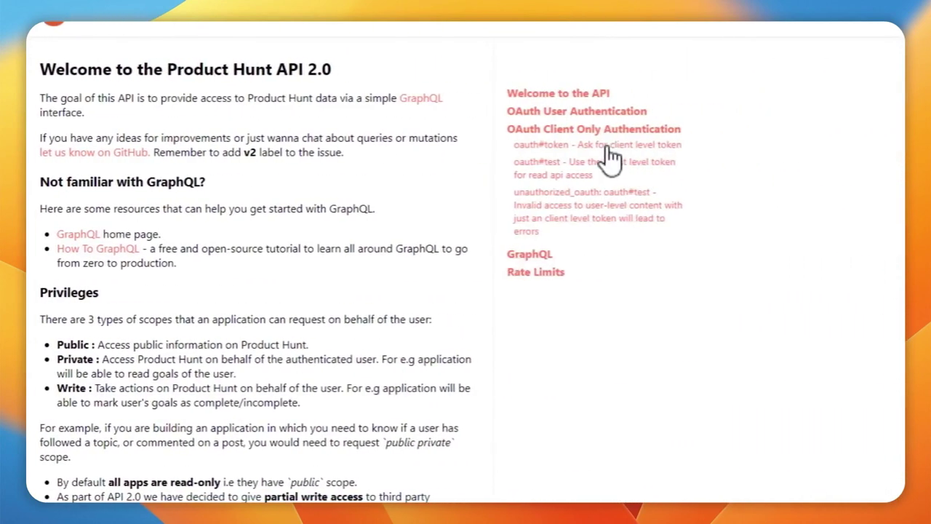
pyautogui.click(833, 112)
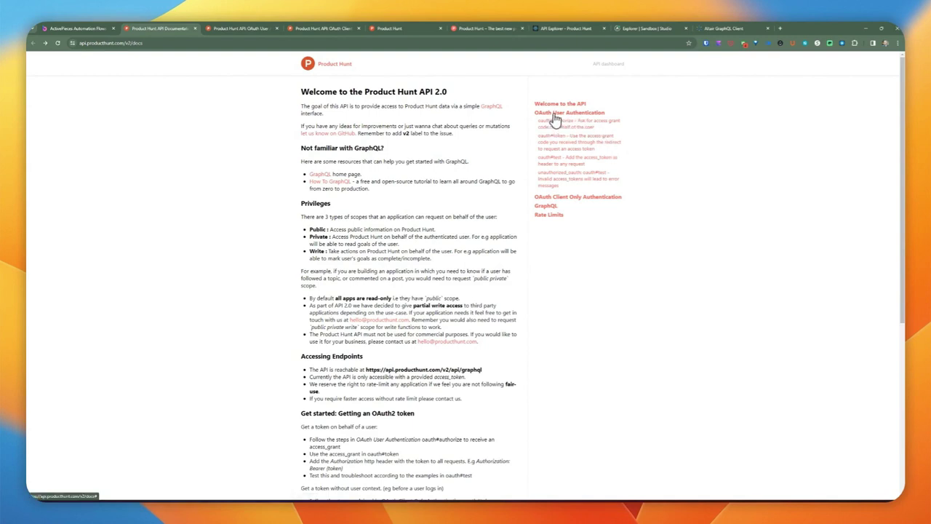
# Compare User Authentication's authorization_code grant with Client Only's client_credentials, client_id and client_secret
pyautogui.click(239, 28)
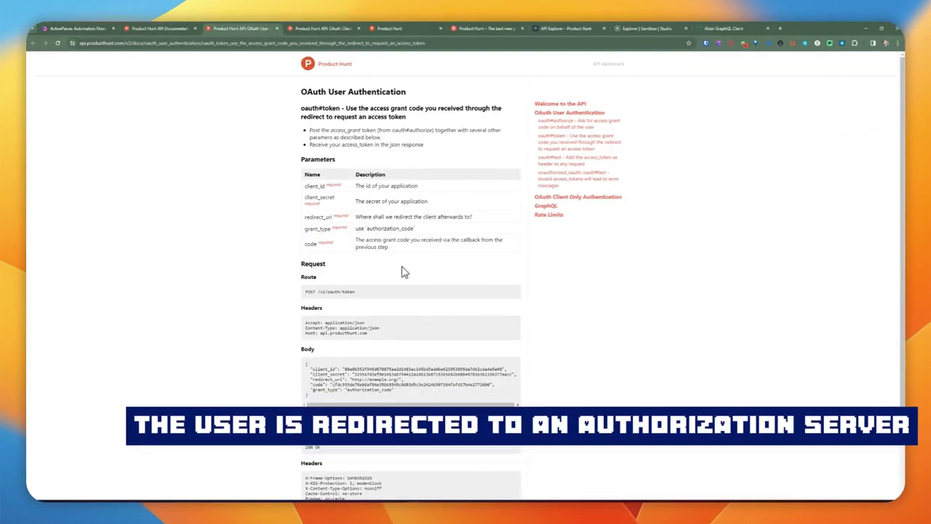
pyautogui.moveTo(414, 230); pyautogui.dragTo(375, 229)
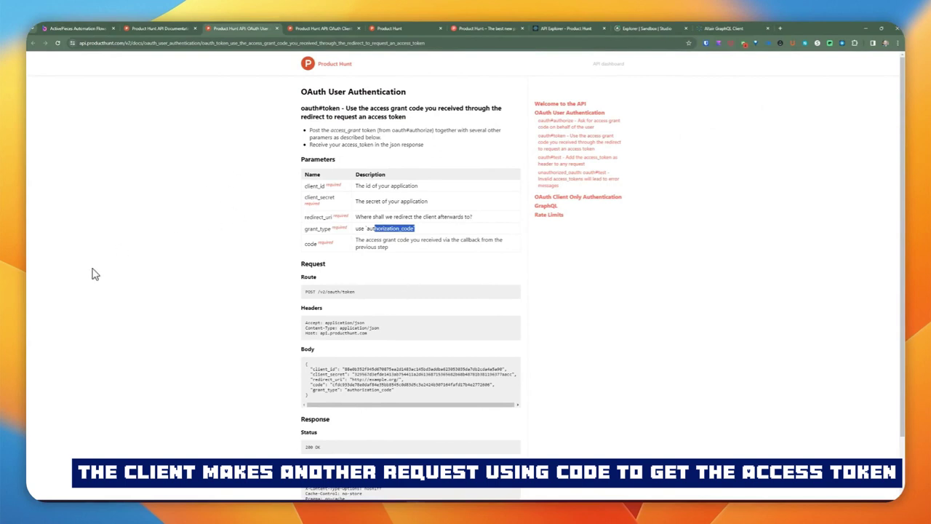
pyautogui.hotkey('ctrl', 'Tab')
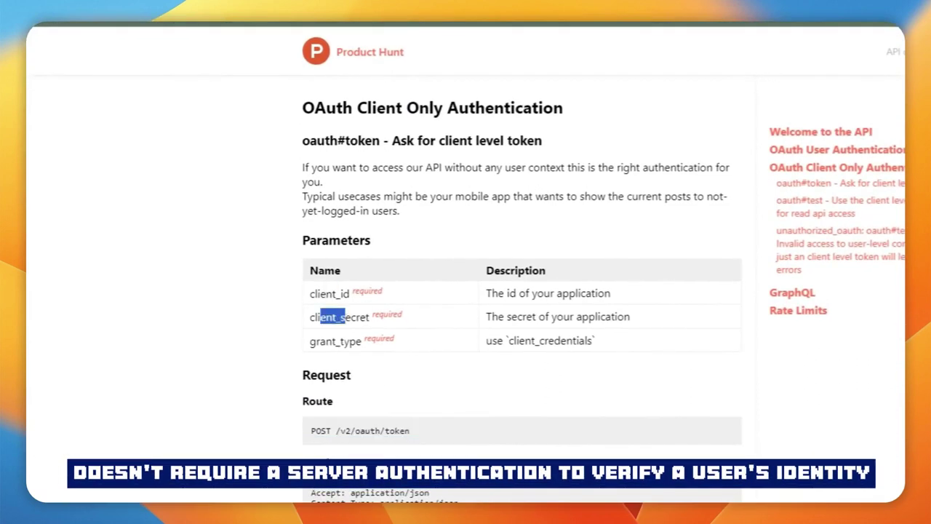
pyautogui.moveTo(504, 340); pyautogui.dragTo(615, 348)
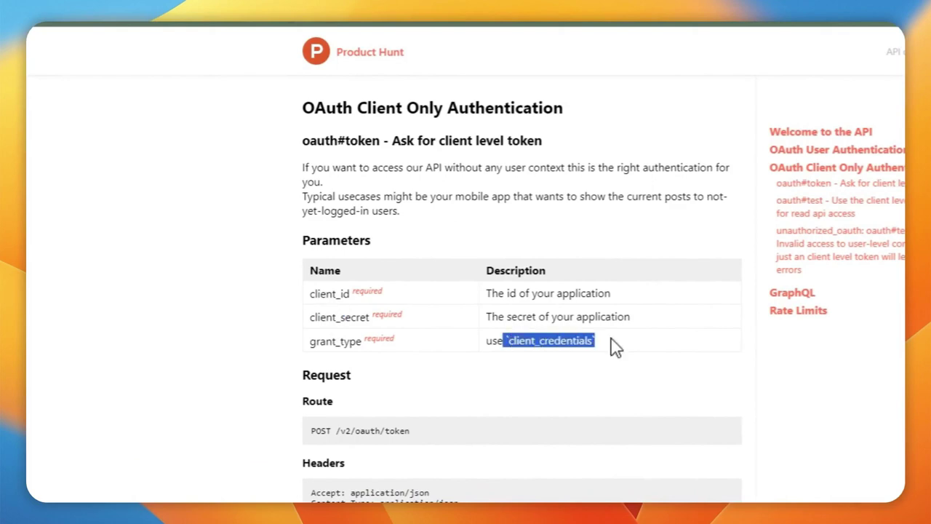
pyautogui.scroll(-1, 596, 391)
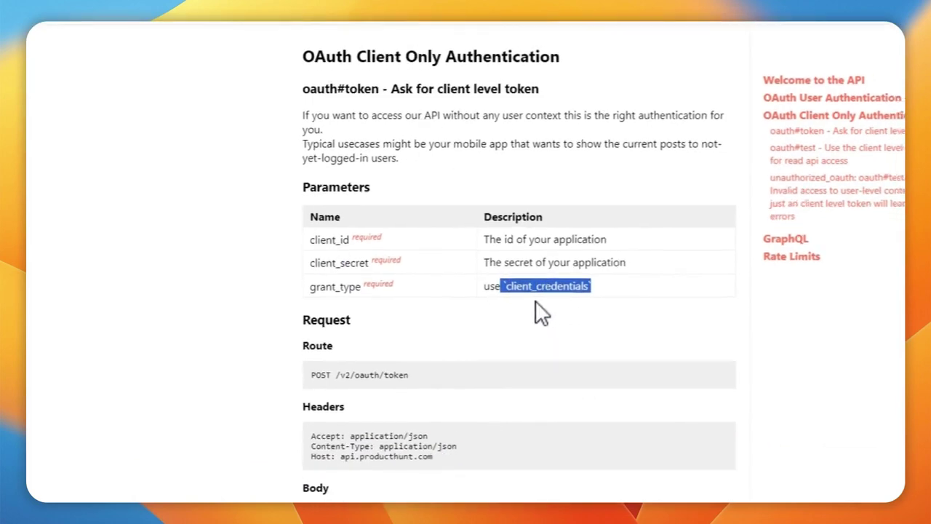
pyautogui.moveTo(316, 241); pyautogui.dragTo(340, 241)
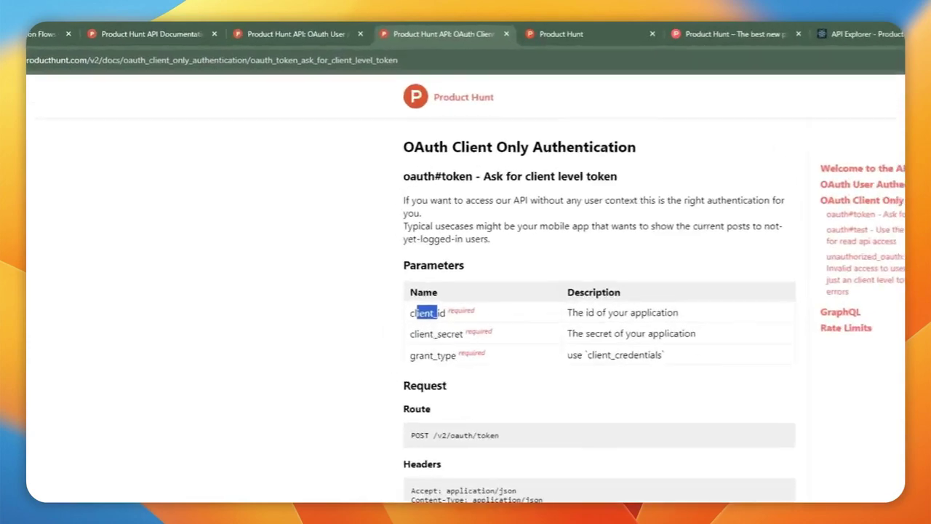
pyautogui.moveTo(435, 334); pyautogui.dragTo(454, 334)
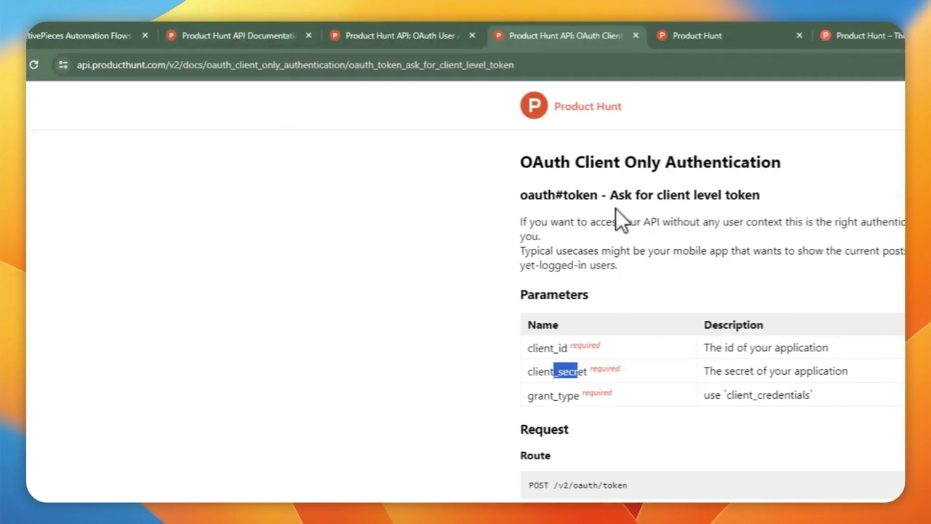
# On the My Applications dashboard, point out the activepieces app's API Key and API Secret
pyautogui.click(695, 35)
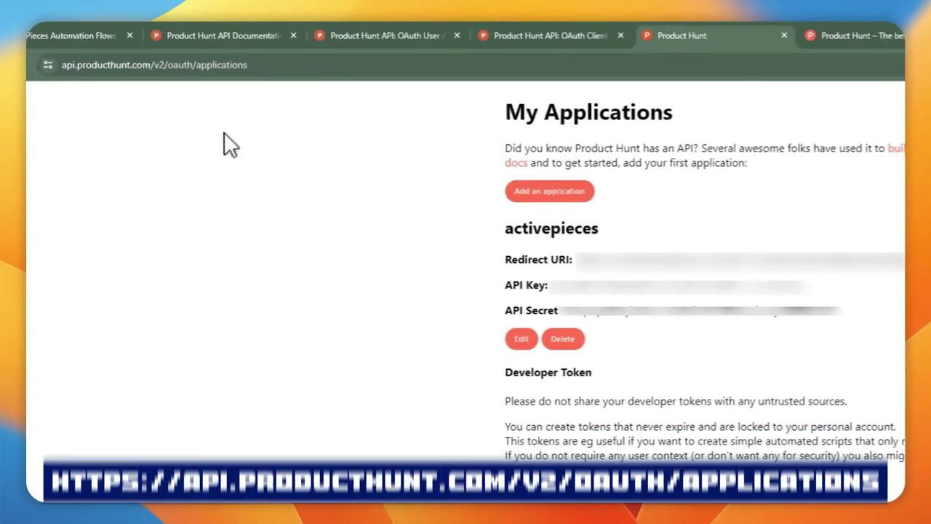
pyautogui.moveTo(67, 64); pyautogui.dragTo(86, 64)
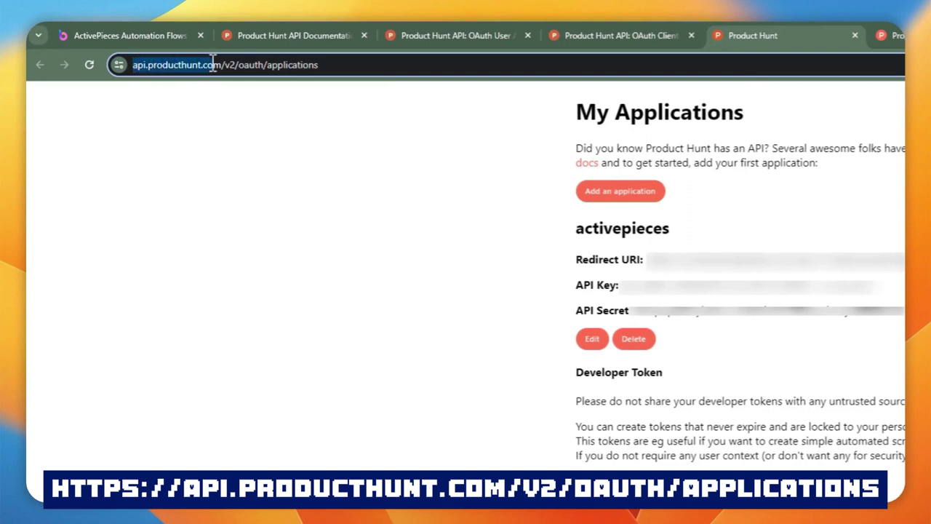
pyautogui.moveTo(220, 59); pyautogui.dragTo(222, 62)
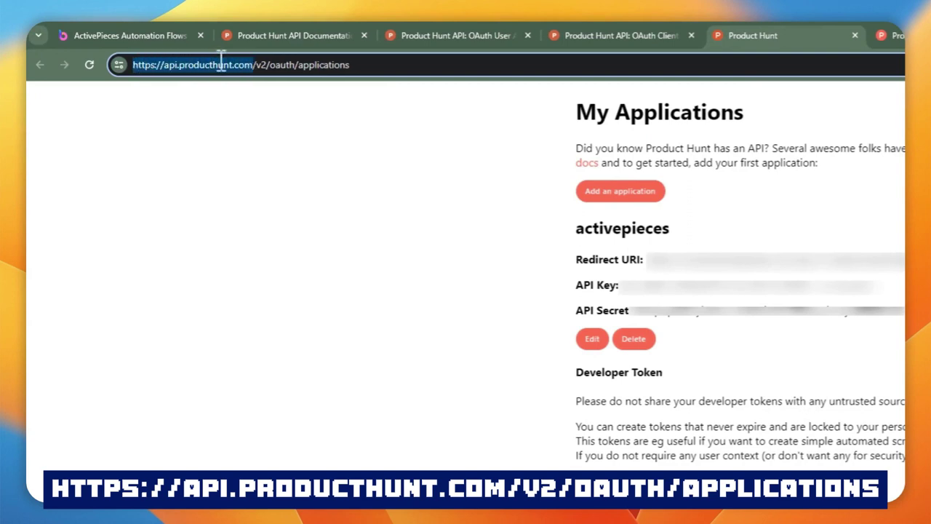
pyautogui.click(510, 166)
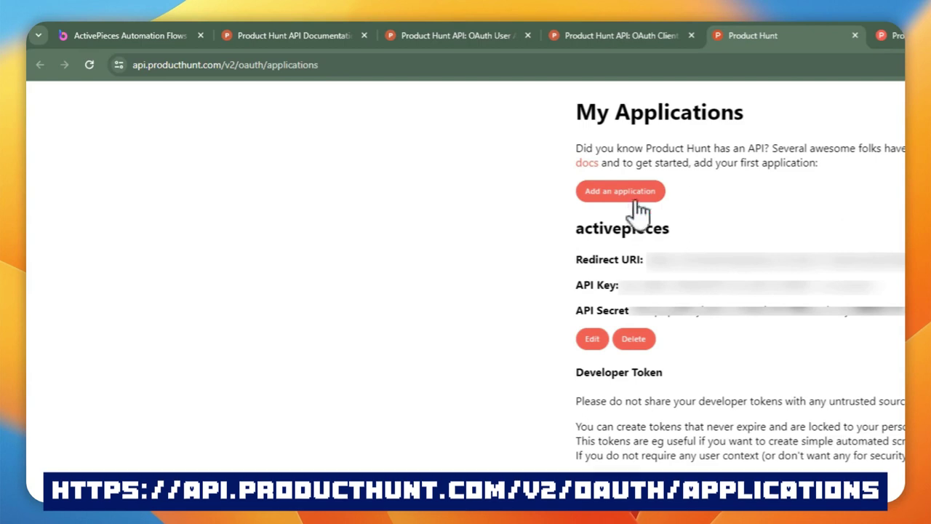
pyautogui.moveTo(592, 230); pyautogui.dragTo(623, 230)
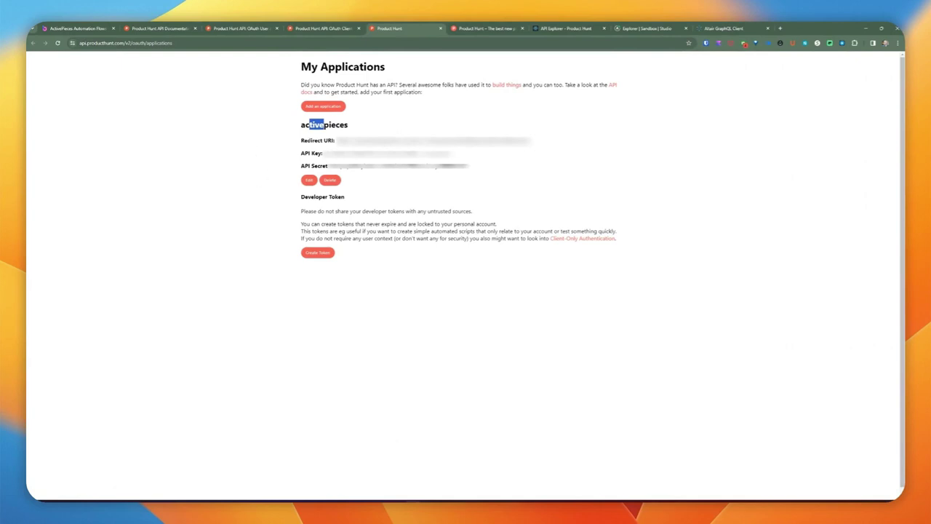
pyautogui.doubleClick(306, 152)
pyautogui.moveTo(314, 154); pyautogui.dragTo(318, 155)
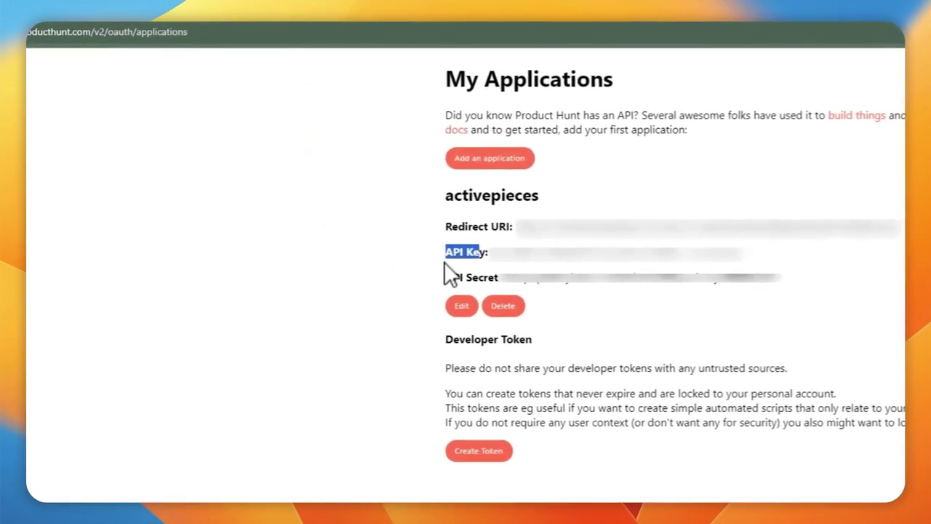
pyautogui.moveTo(445, 277); pyautogui.dragTo(478, 278)
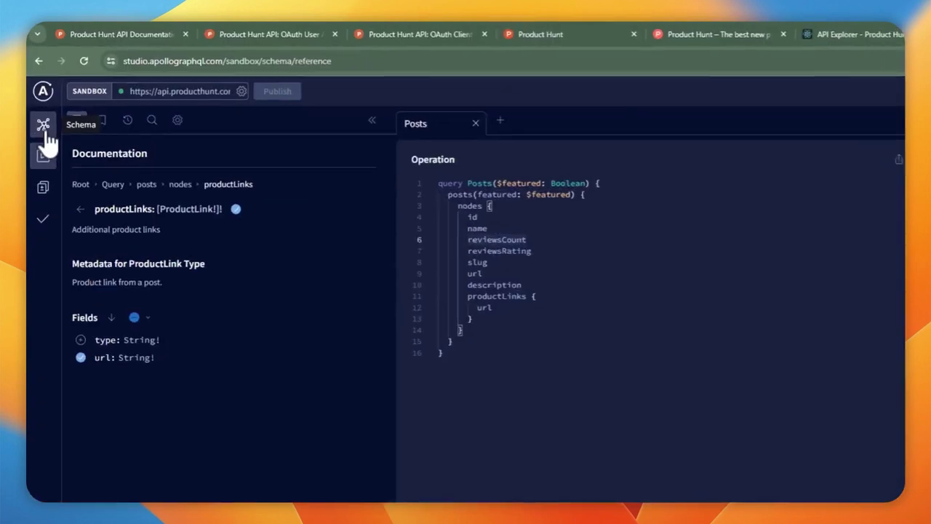
# Navigate the Sandbox documentation back to the Query root via Schema, Explorer and Root
pyautogui.click(35, 77)
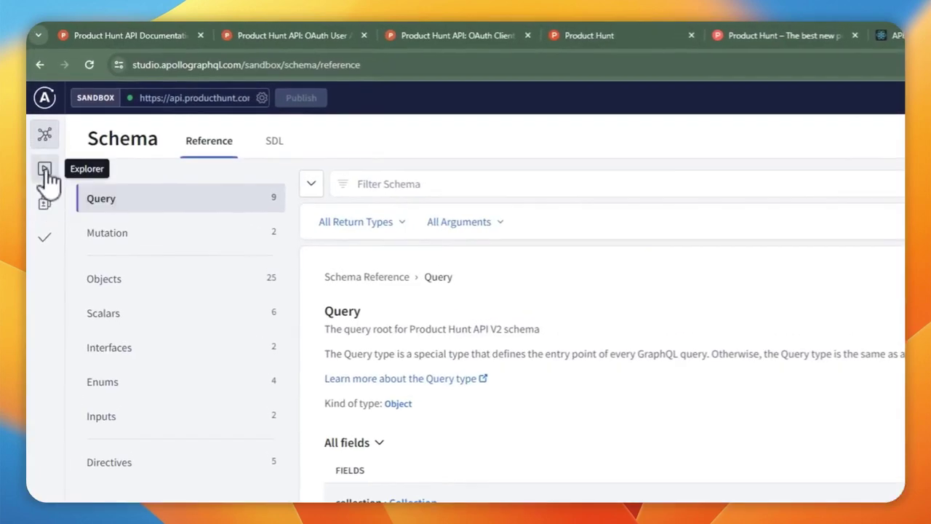
pyautogui.click(44, 170)
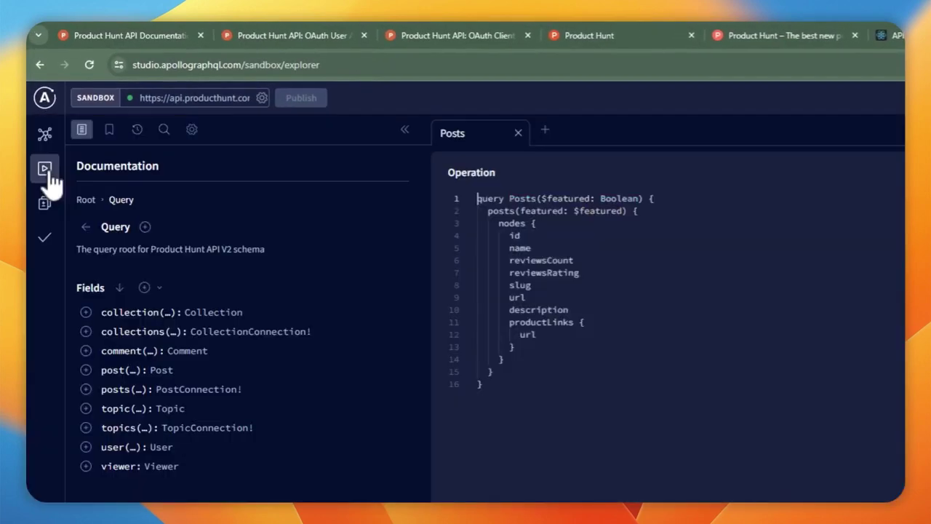
pyautogui.click(85, 200)
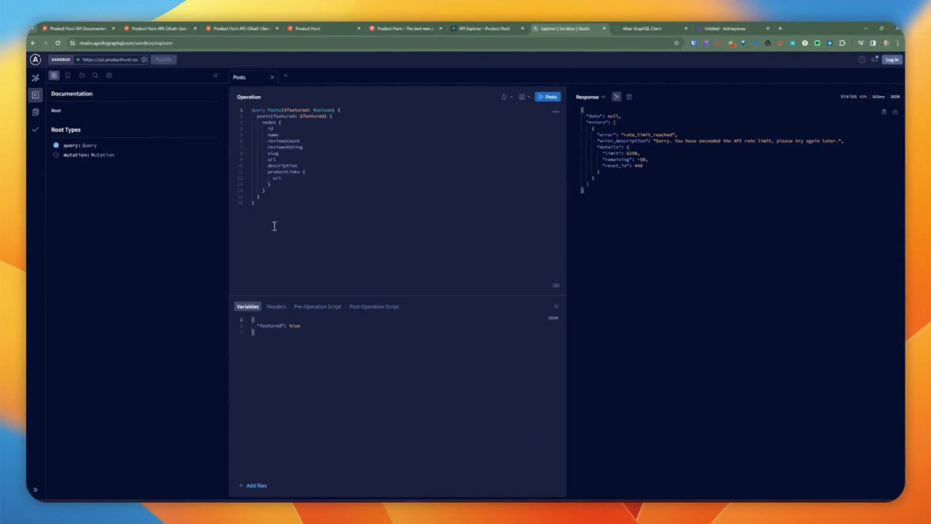
# Select and inspect the Posts query text and its variables JSON
pyautogui.moveTo(275, 226); pyautogui.dragTo(266, 110)
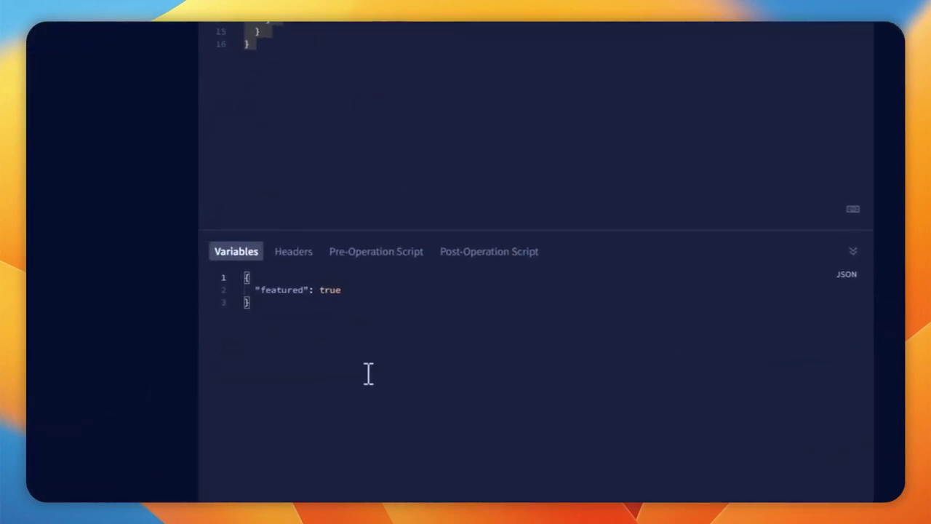
pyautogui.moveTo(368, 374); pyautogui.dragTo(249, 254)
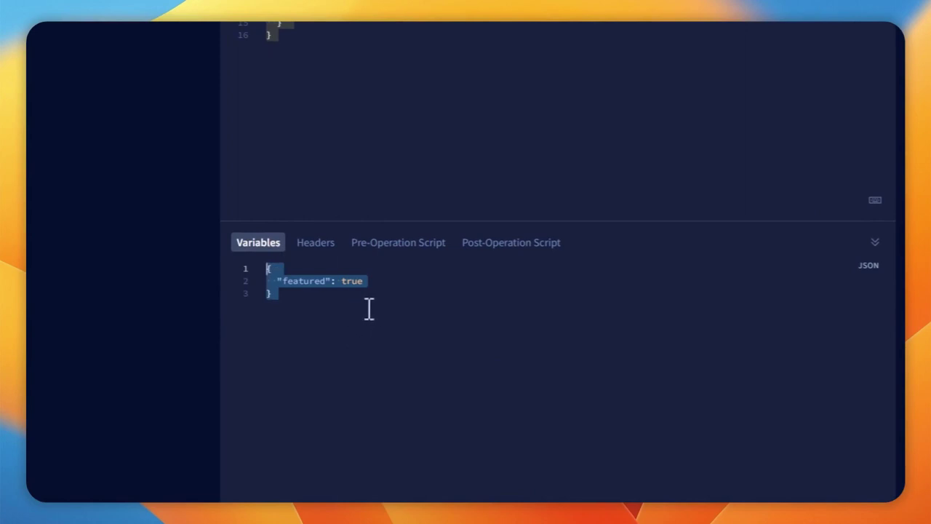
pyautogui.click(388, 86)
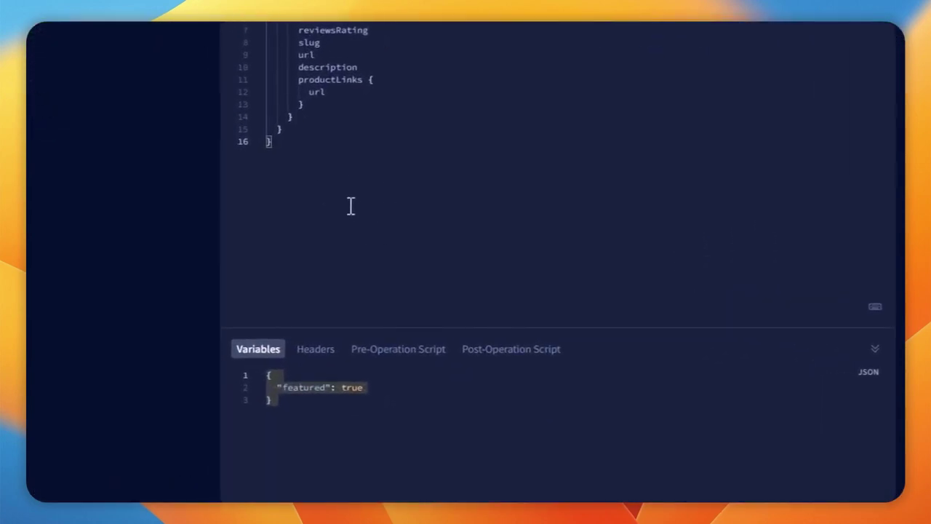
pyautogui.press('super+a')
pyautogui.click(405, 39)
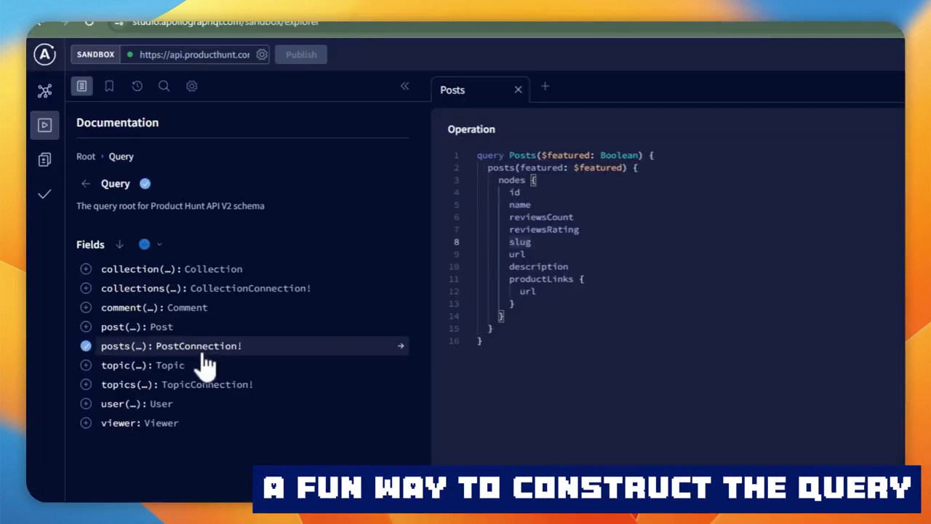
# Open posts > nodes in Documentation, briefly adding and removing createdAt and commentsCount
pyautogui.click(199, 352)
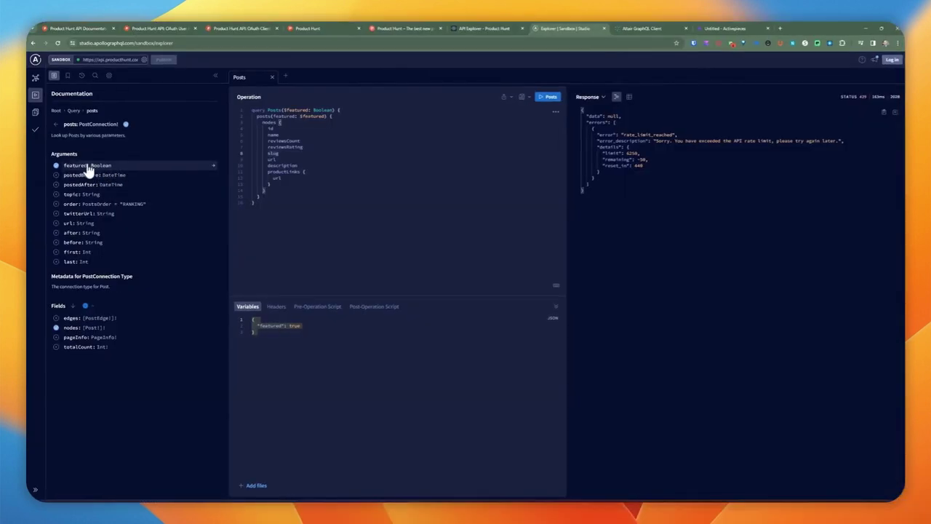
pyautogui.doubleClick(291, 110)
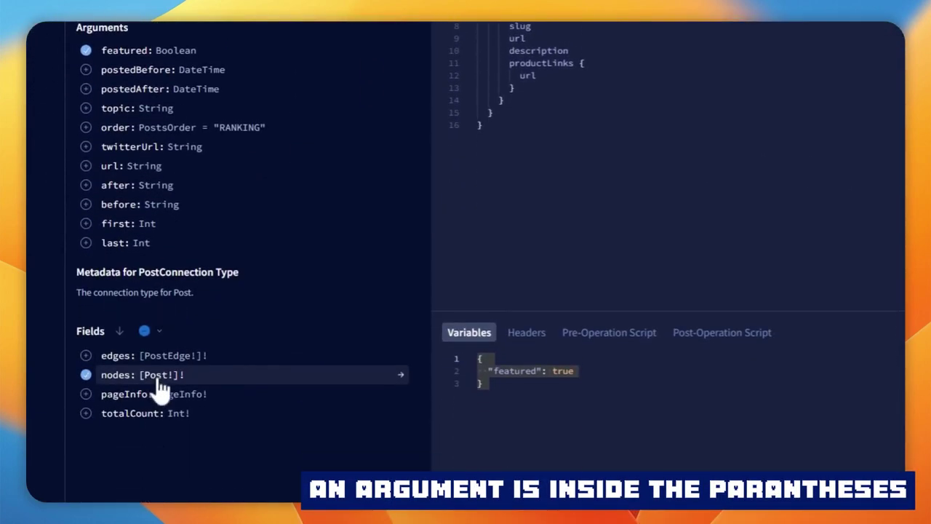
pyautogui.click(158, 381)
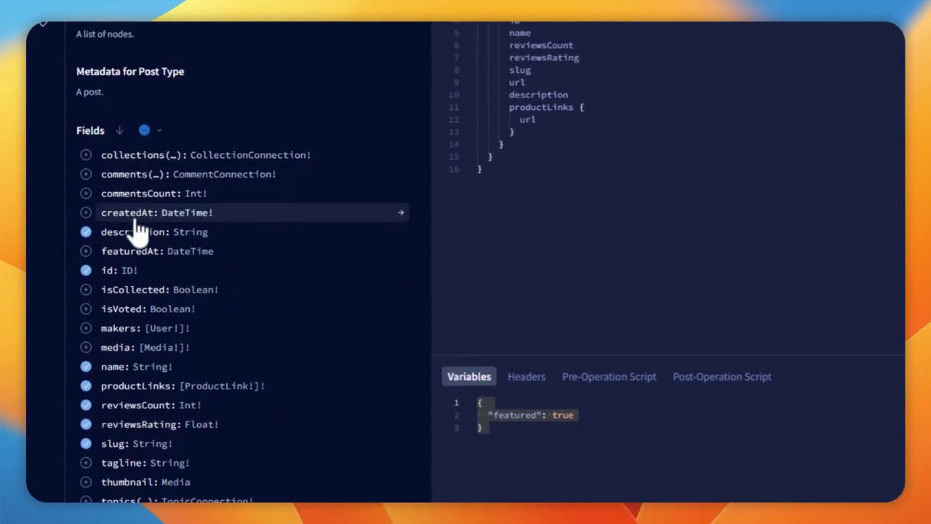
pyautogui.click(86, 214)
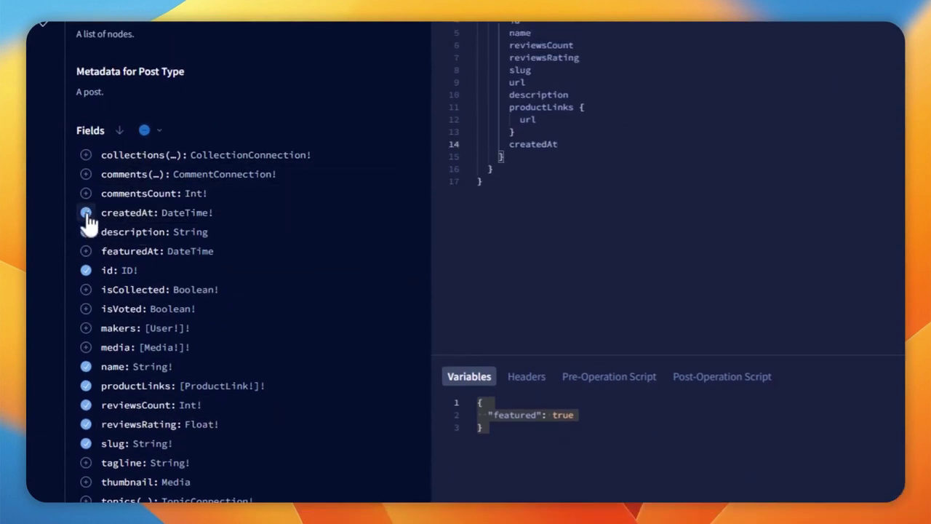
pyautogui.click(86, 213)
pyautogui.click(86, 194)
pyautogui.click(86, 194)
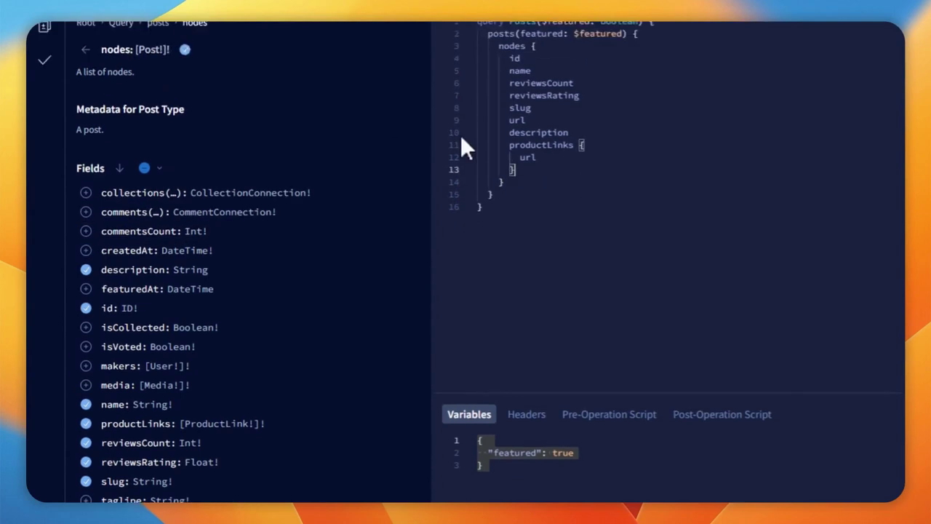
# Remove productLinks, leaving id, name, reviewsCount, reviewsRating, slug, url and description in the query
pyautogui.moveTo(498, 46); pyautogui.dragTo(569, 133)
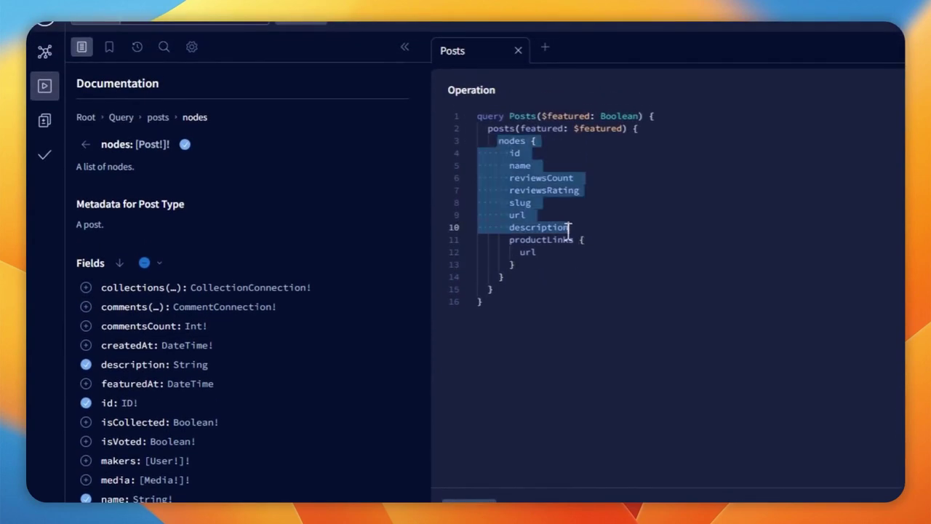
pyautogui.moveTo(569, 227); pyautogui.dragTo(537, 252)
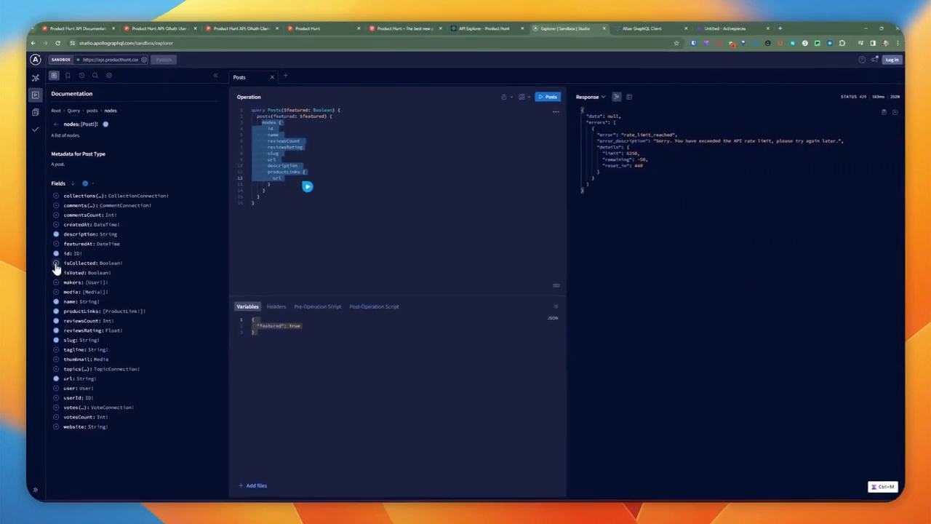
pyautogui.click(56, 264)
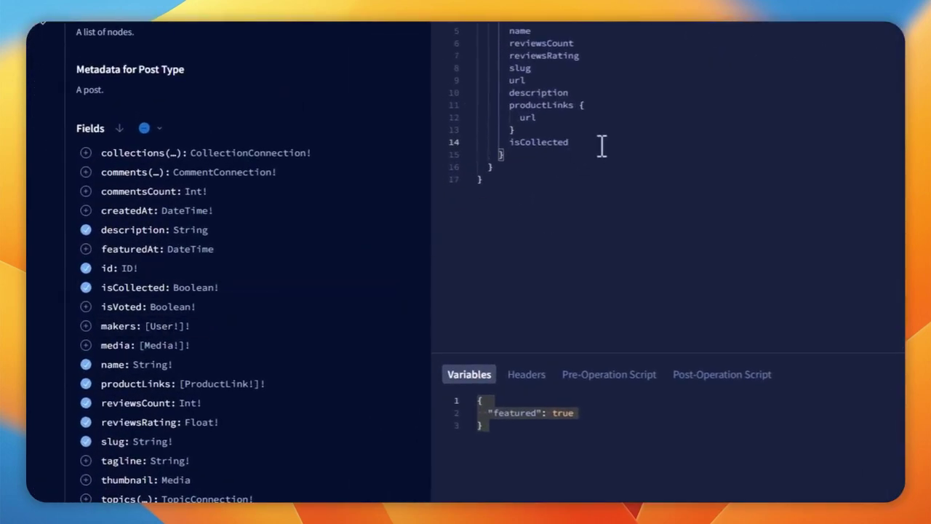
pyautogui.click(86, 290)
pyautogui.scroll(-3, 133, 259)
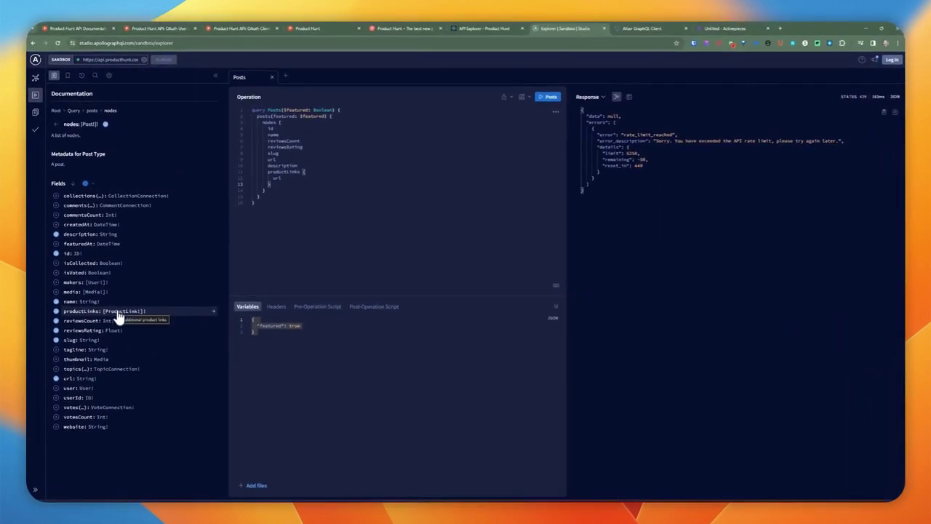
pyautogui.click(56, 311)
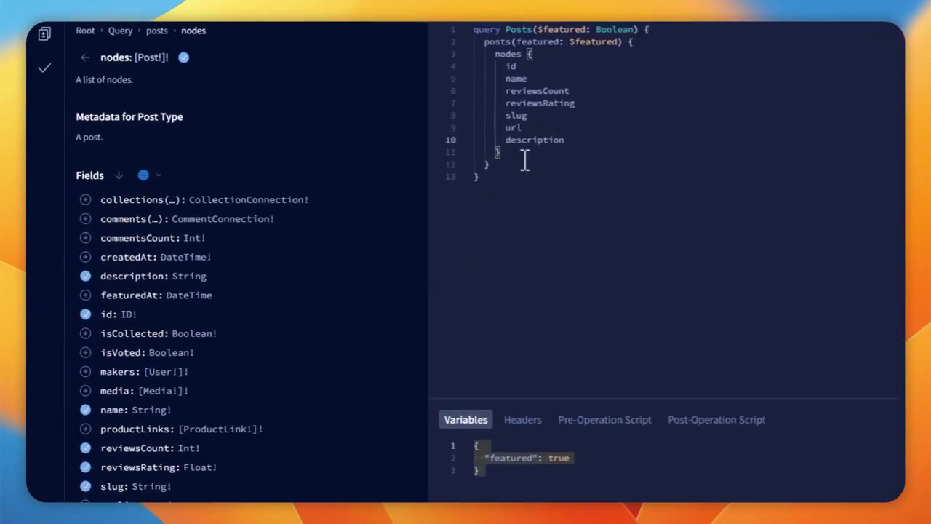
pyautogui.click(537, 204)
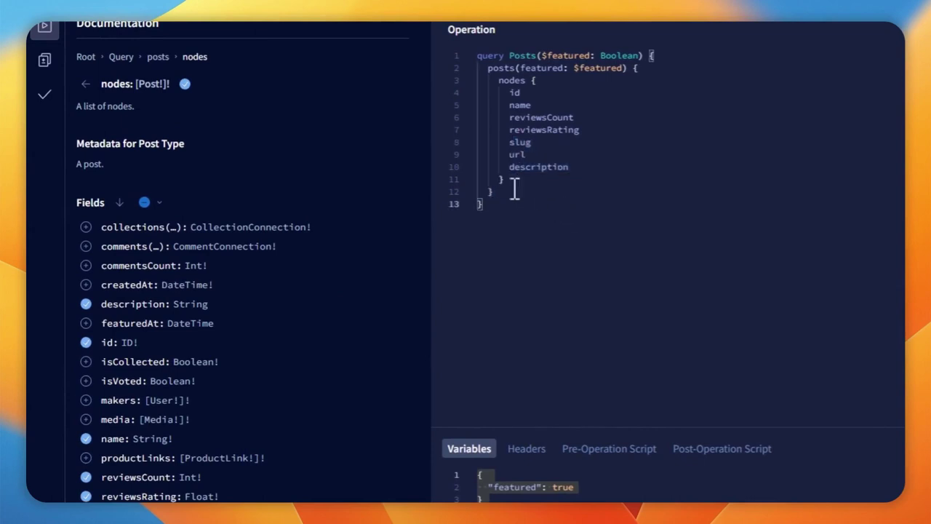
pyautogui.doubleClick(571, 117)
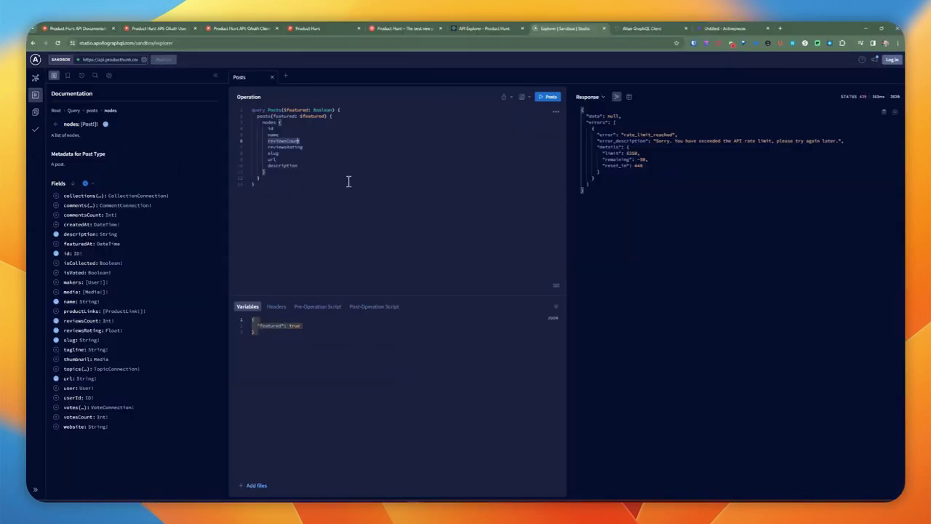
pyautogui.moveTo(279, 200); pyautogui.dragTo(254, 117)
pyautogui.click(257, 120)
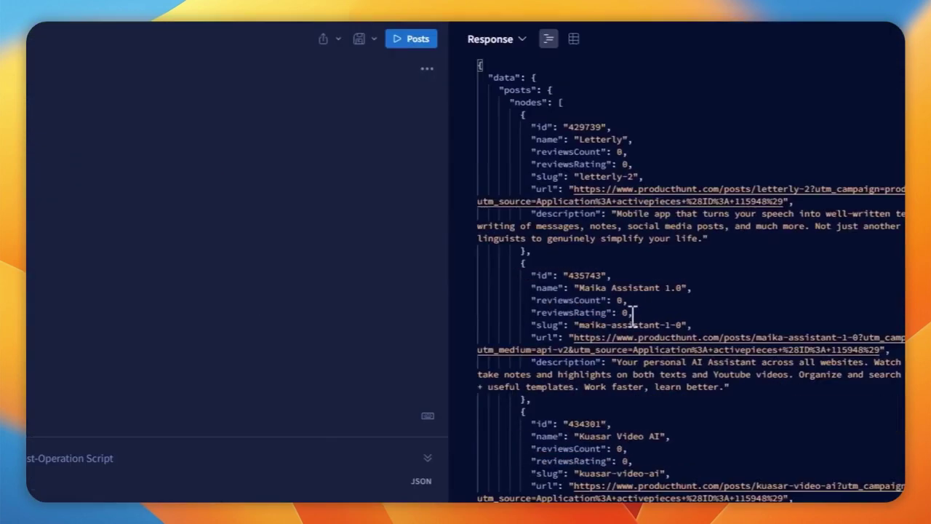
pyautogui.scroll(-2, 660, 233)
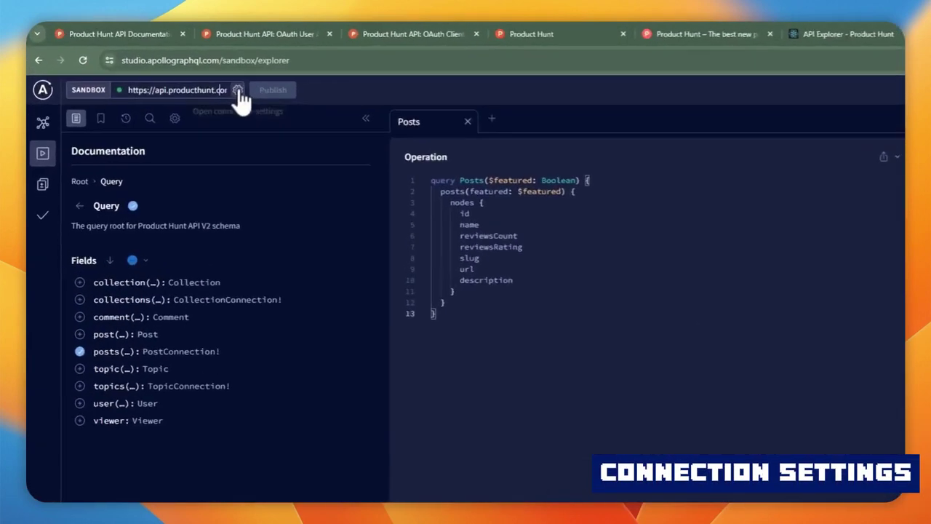
# Confirm the Product Hunt endpoint and Authorization bearer header in Connection settings, save, and rerun Posts
pyautogui.moveTo(191, 97); pyautogui.dragTo(249, 105)
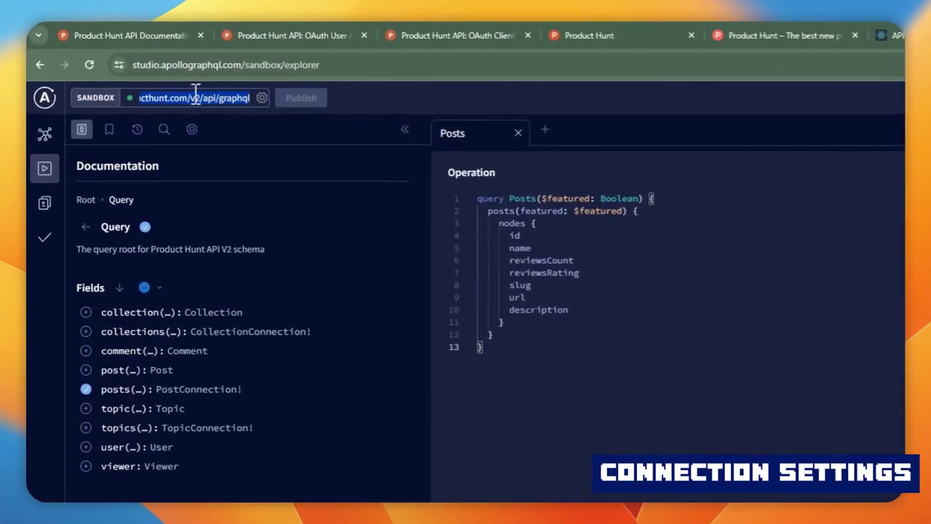
pyautogui.moveTo(195, 93); pyautogui.dragTo(125, 107)
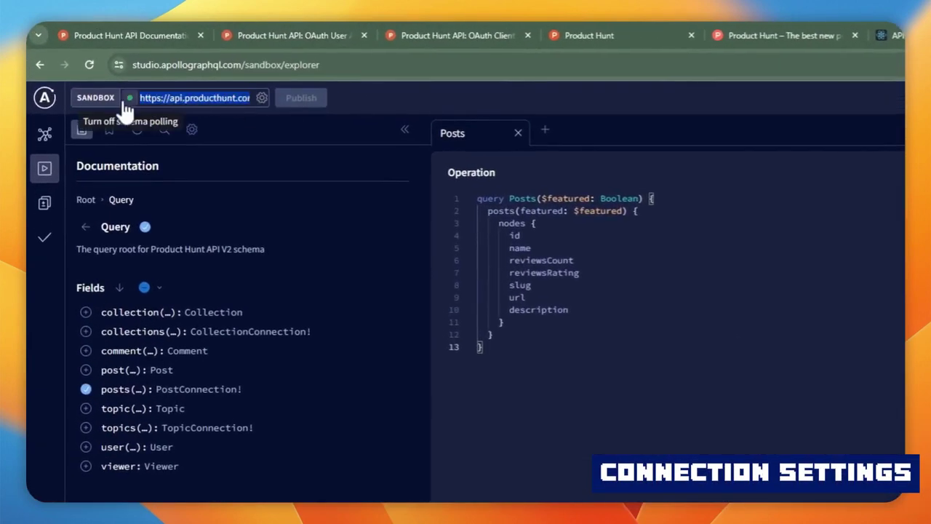
pyautogui.click(262, 101)
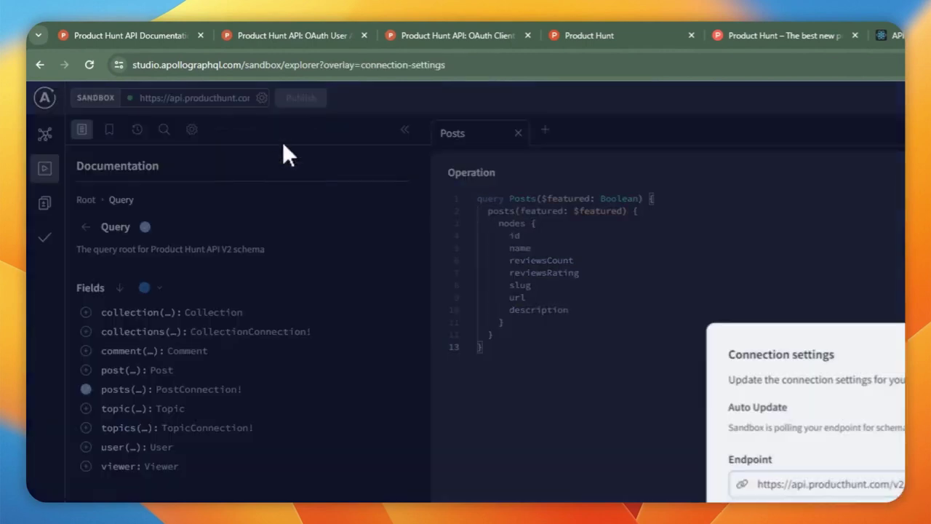
pyautogui.moveTo(928, 484); pyautogui.dragTo(738, 487)
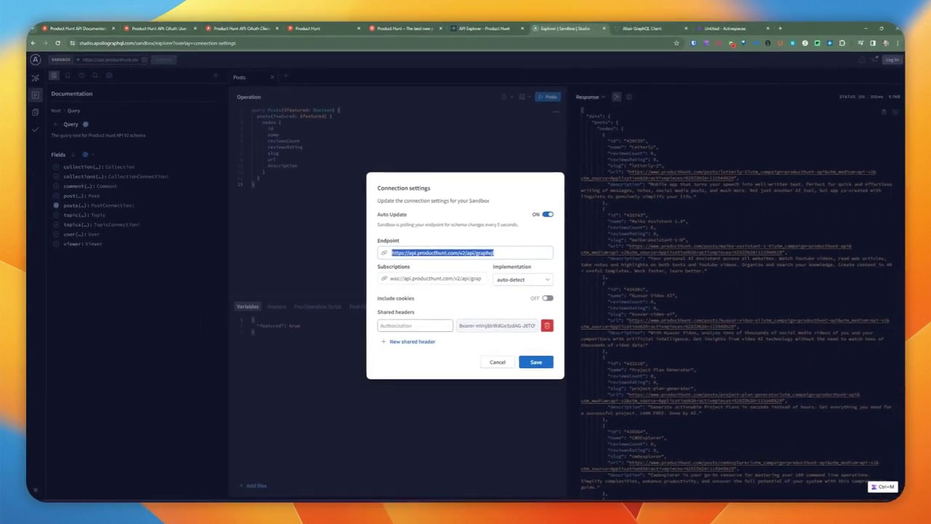
pyautogui.click(397, 325)
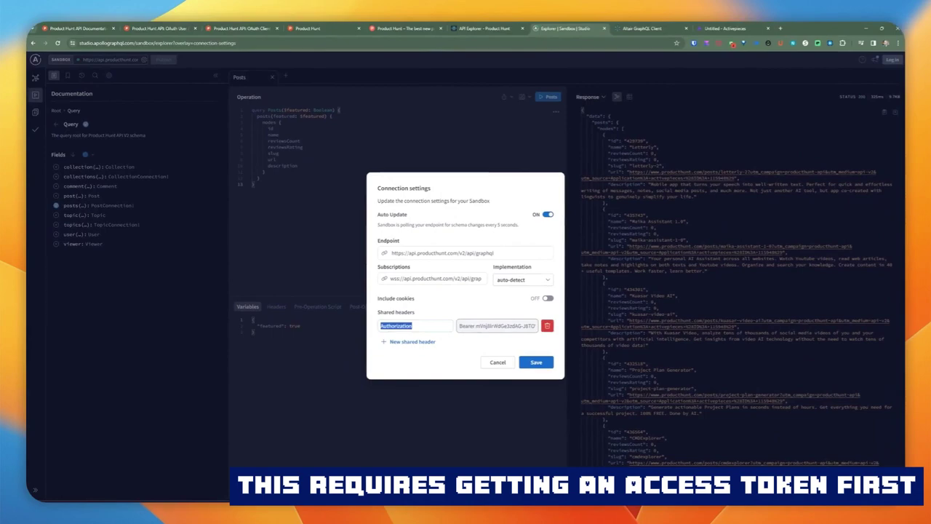
pyautogui.press('Tab')
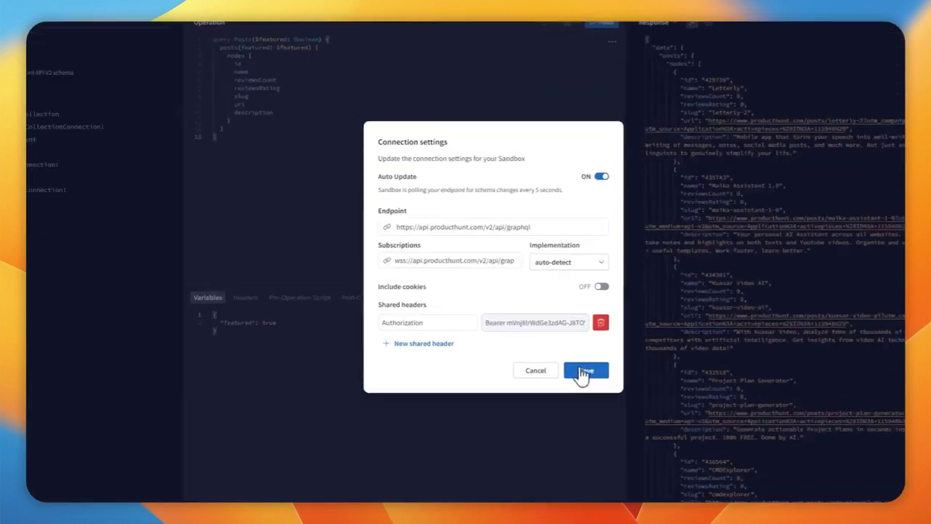
pyautogui.click(535, 362)
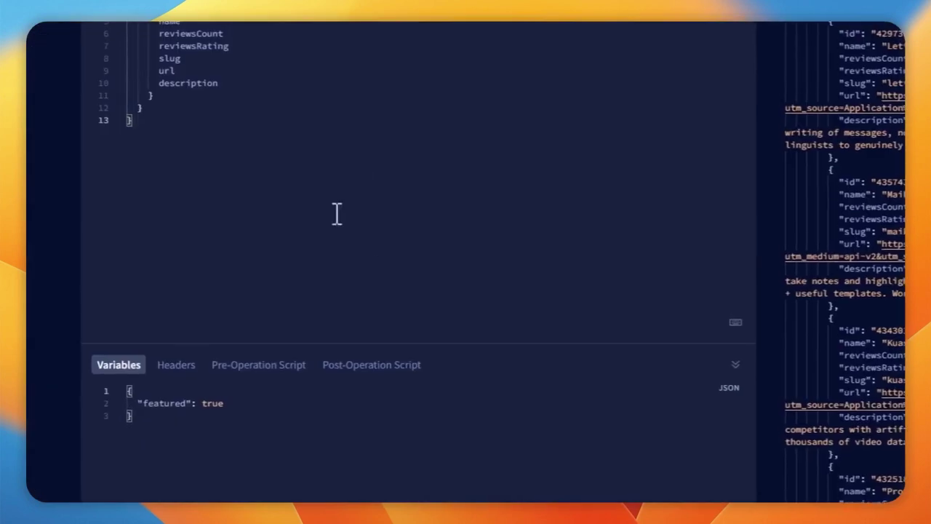
pyautogui.moveTo(325, 217); pyautogui.dragTo(260, 112)
pyautogui.click(786, 51)
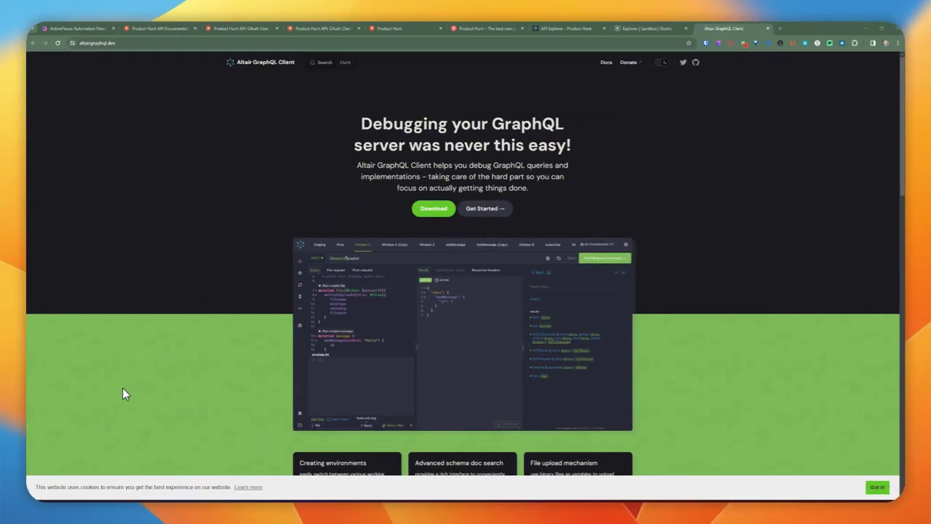
# Look over the altairgraphql.dev landing page, checking its address and headline
pyautogui.click(80, 43)
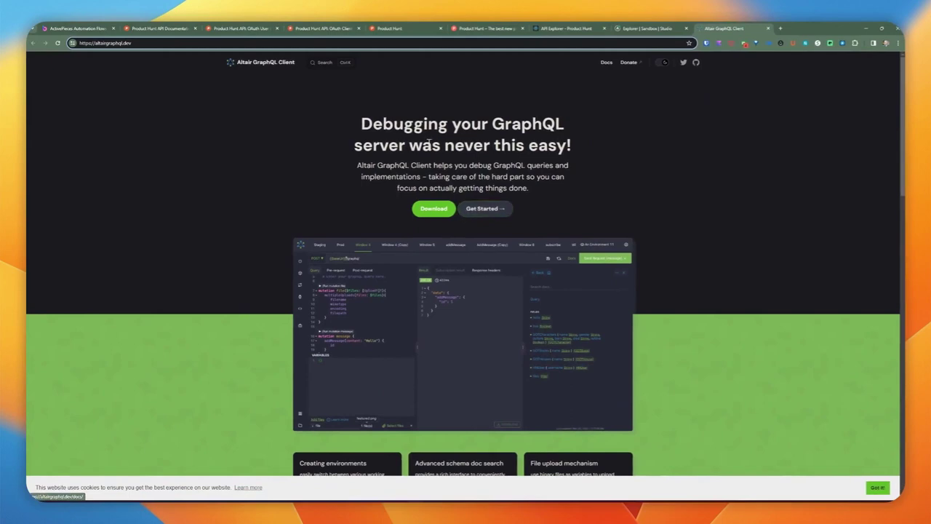
pyautogui.moveTo(367, 124); pyautogui.dragTo(522, 125)
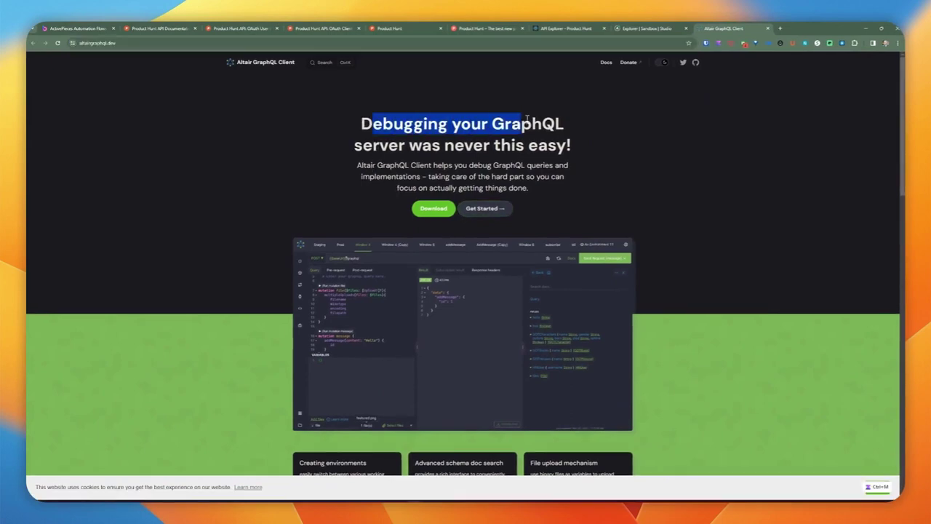
pyautogui.click(447, 144)
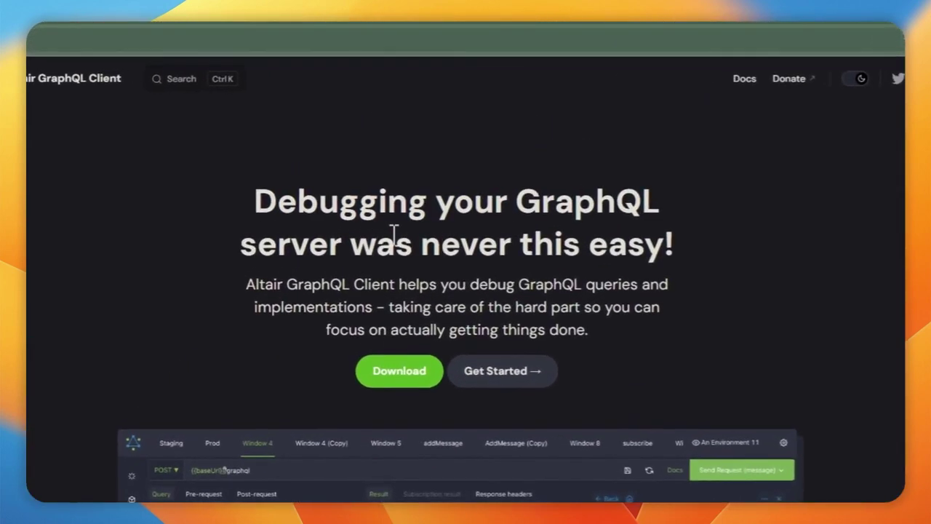
pyautogui.scroll(-3, 392, 231)
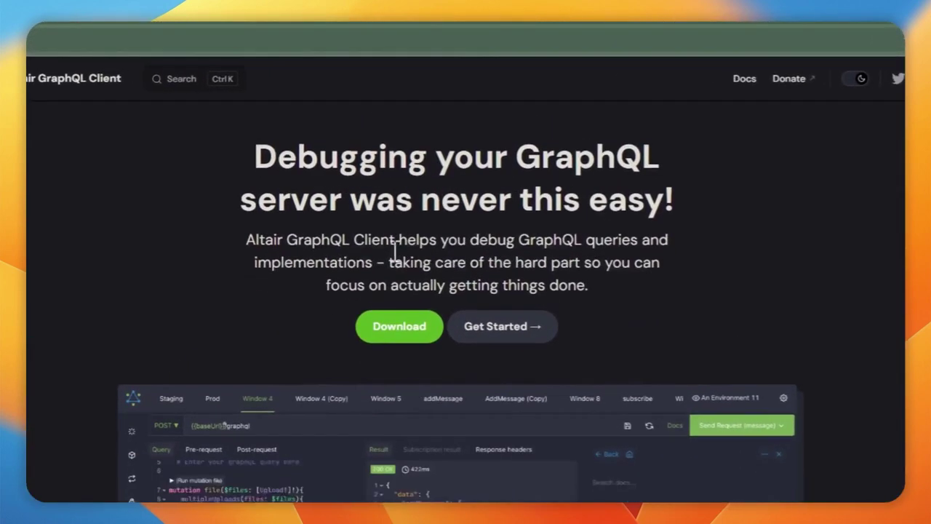
pyautogui.scroll(-2, 355, 343)
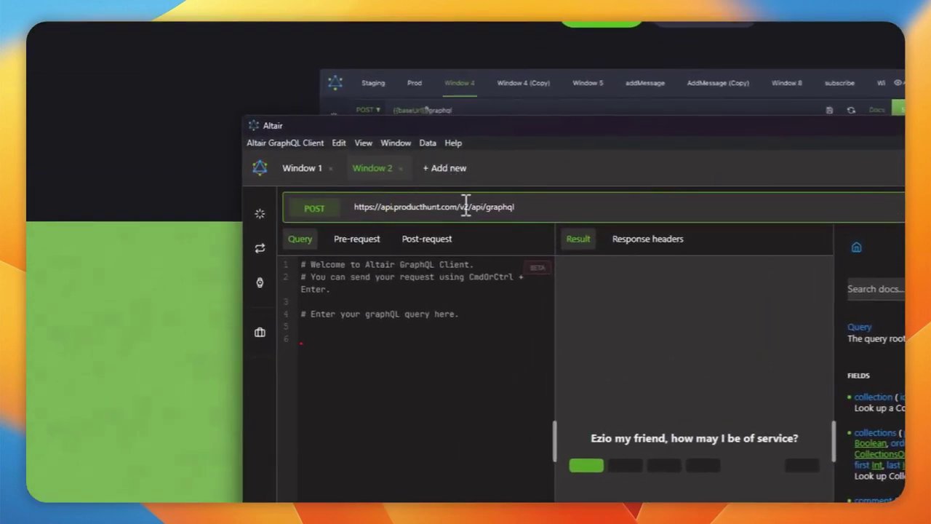
# Set an Authorization Bearer header for the Product Hunt endpoint and save it
pyautogui.moveTo(515, 206); pyautogui.dragTo(342, 218)
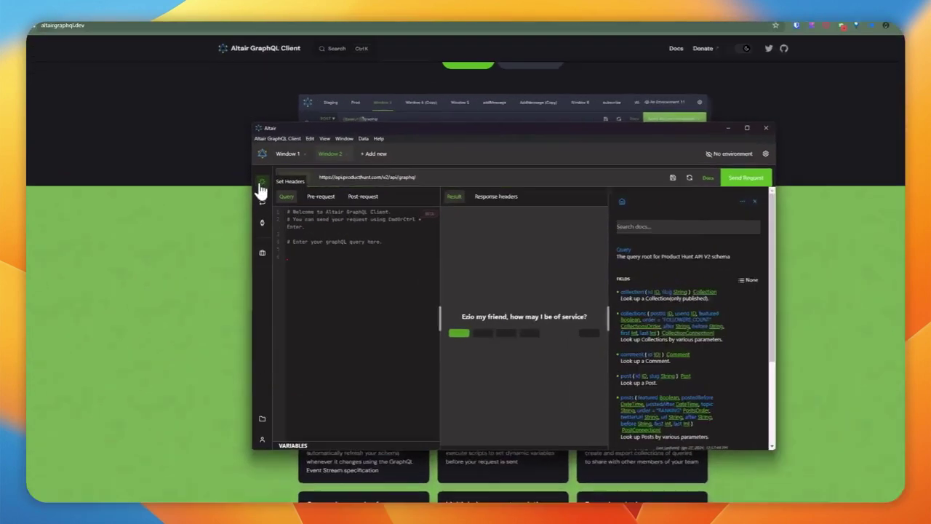
pyautogui.click(259, 213)
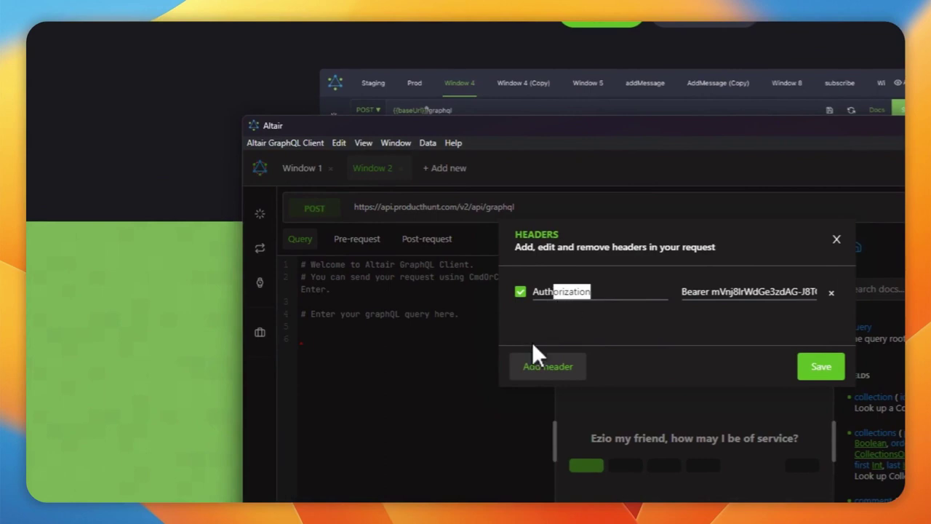
pyautogui.click(715, 291)
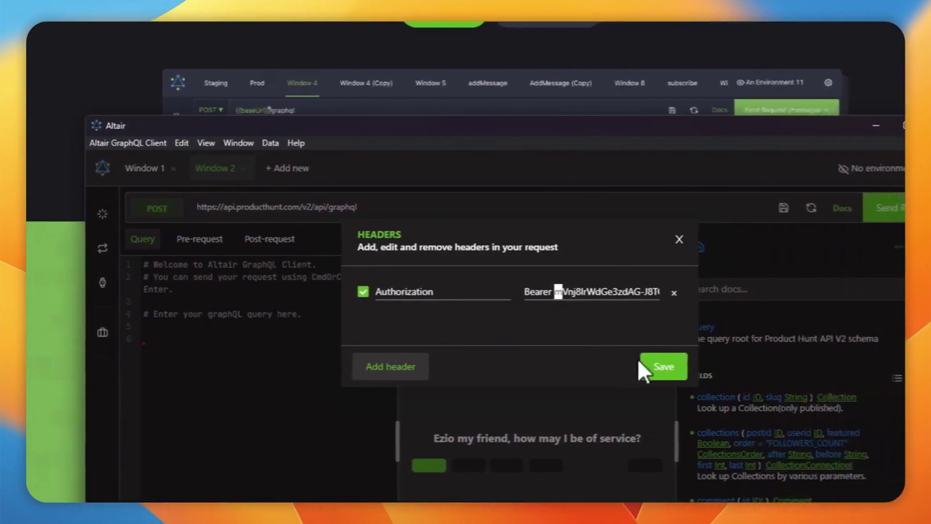
pyautogui.click(662, 368)
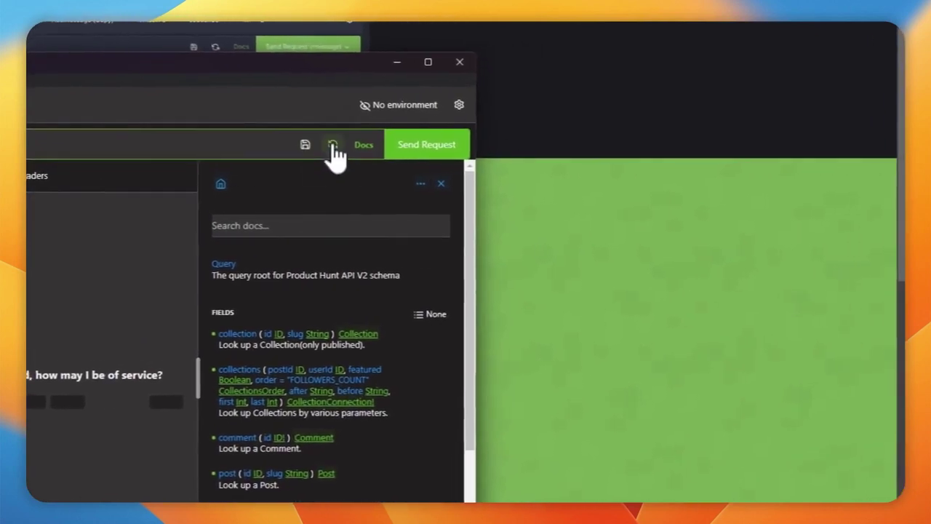
# Reload the Product Hunt API V2 docs and insert a generated posts query into the editor
pyautogui.click(330, 145)
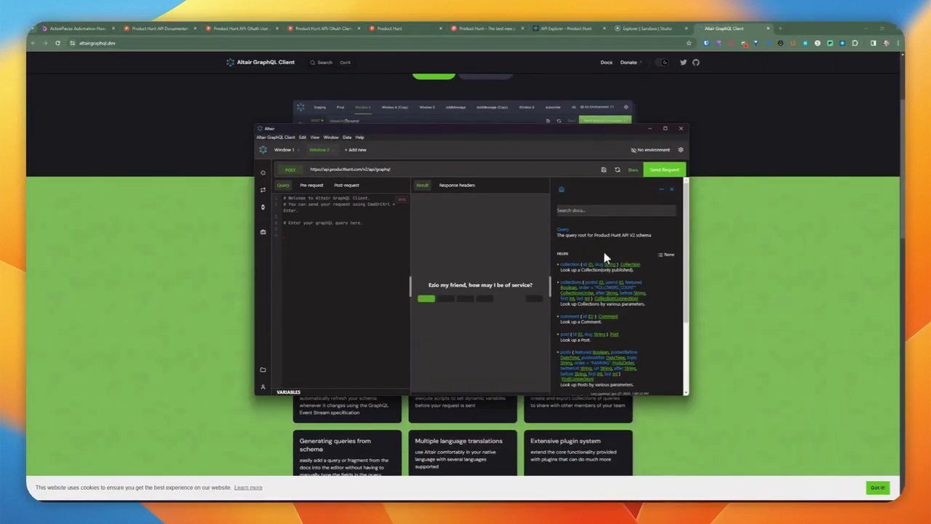
pyautogui.scroll(-2, 513, 349)
pyautogui.scroll(2, 574, 236)
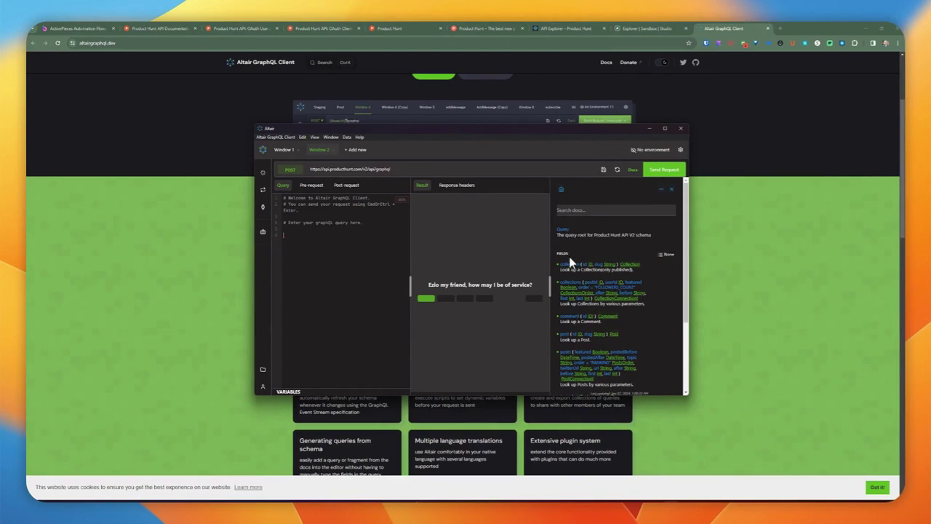
pyautogui.scroll(-1, 574, 273)
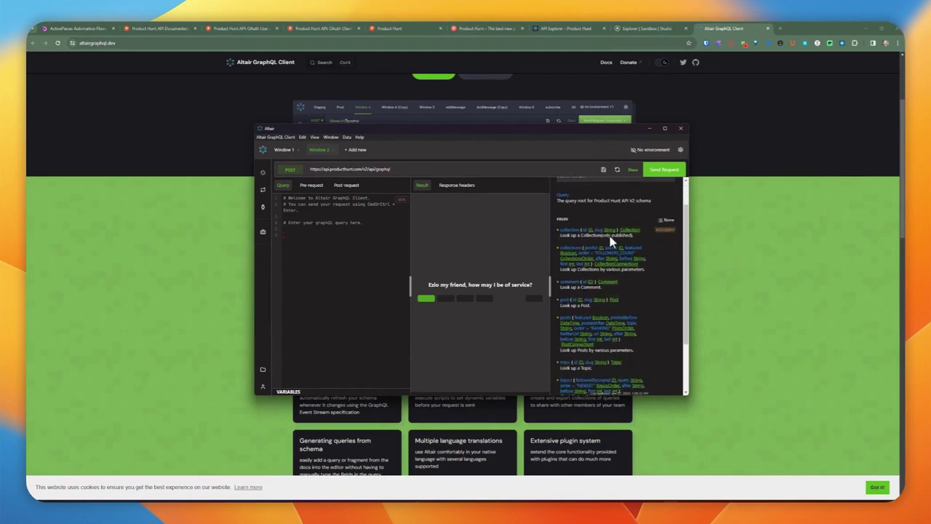
pyautogui.scroll(-1, 610, 236)
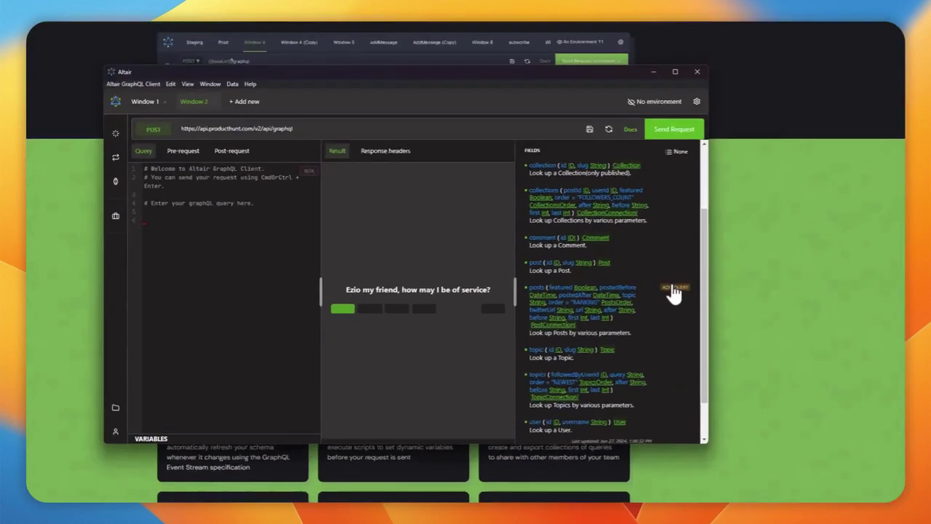
pyautogui.click(673, 285)
pyautogui.scroll(-6, 344, 263)
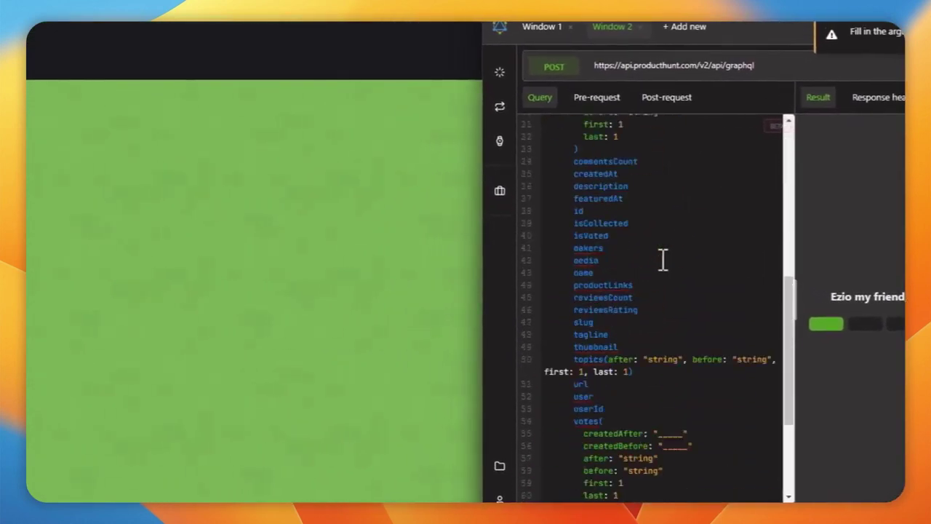
pyautogui.scroll(10, 662, 259)
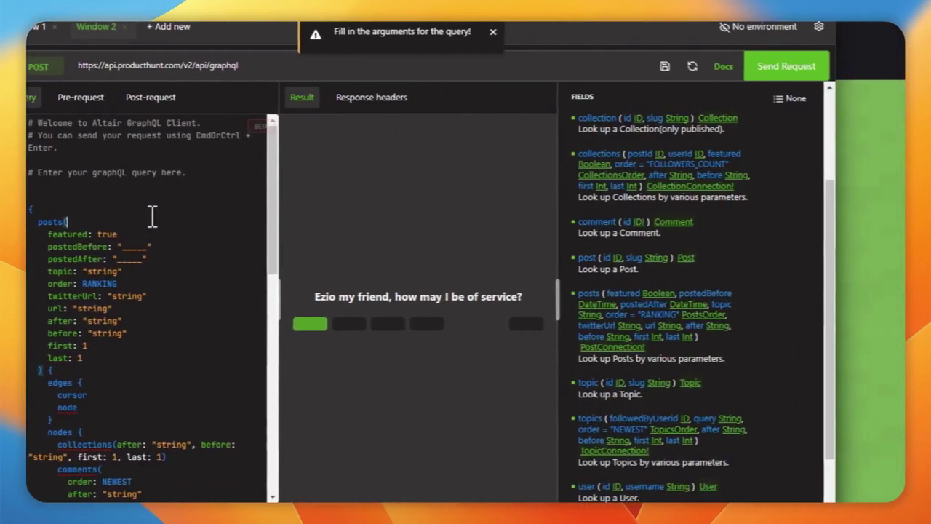
pyautogui.hotkey('ctrl', 'z')
pyautogui.scroll(4, 623, 245)
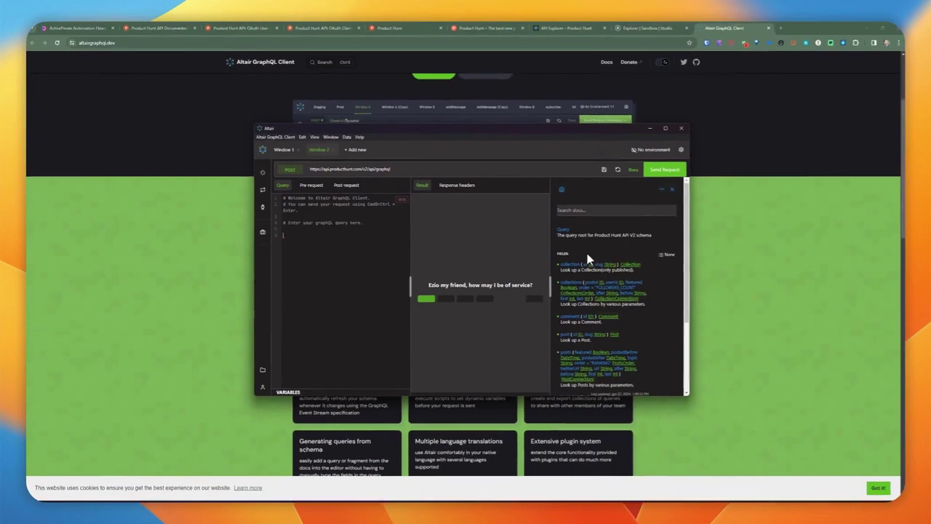
pyautogui.scroll(-2, 590, 386)
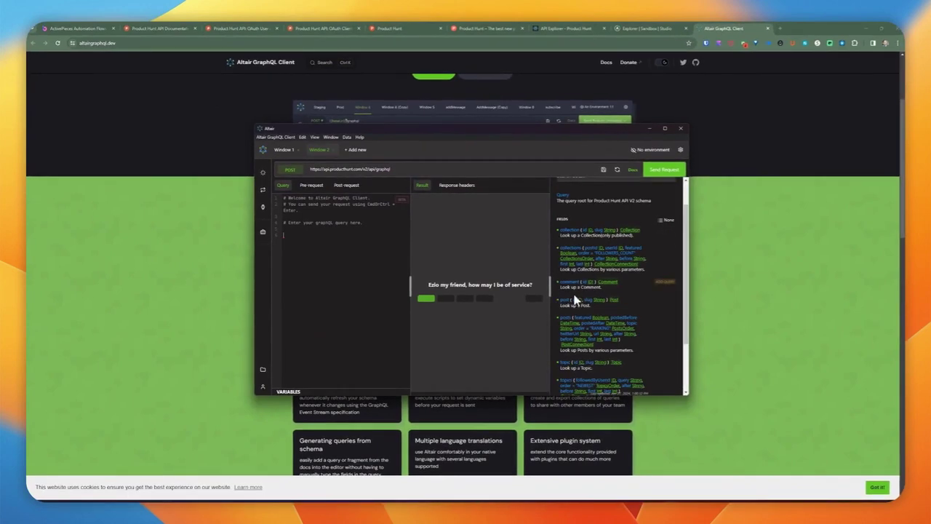
pyautogui.scroll(-1, 597, 316)
pyautogui.click(566, 285)
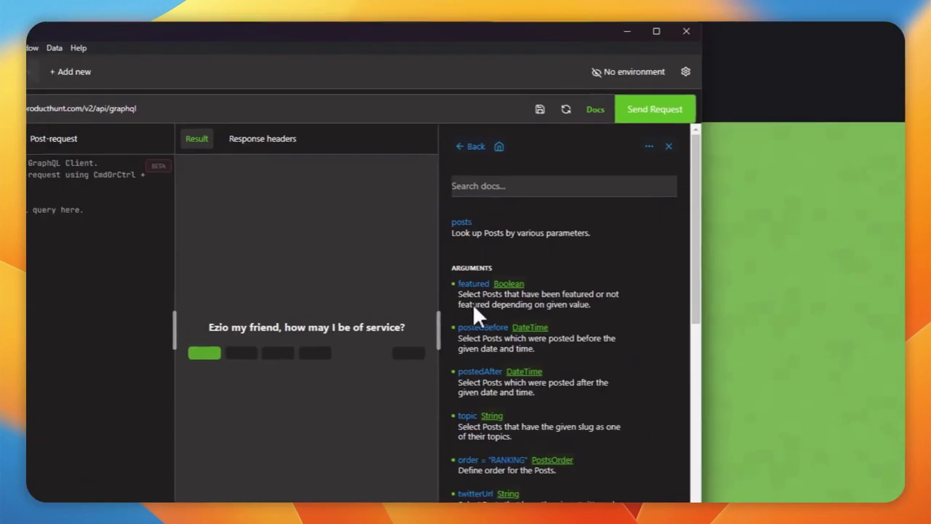
pyautogui.scroll(-2, 466, 240)
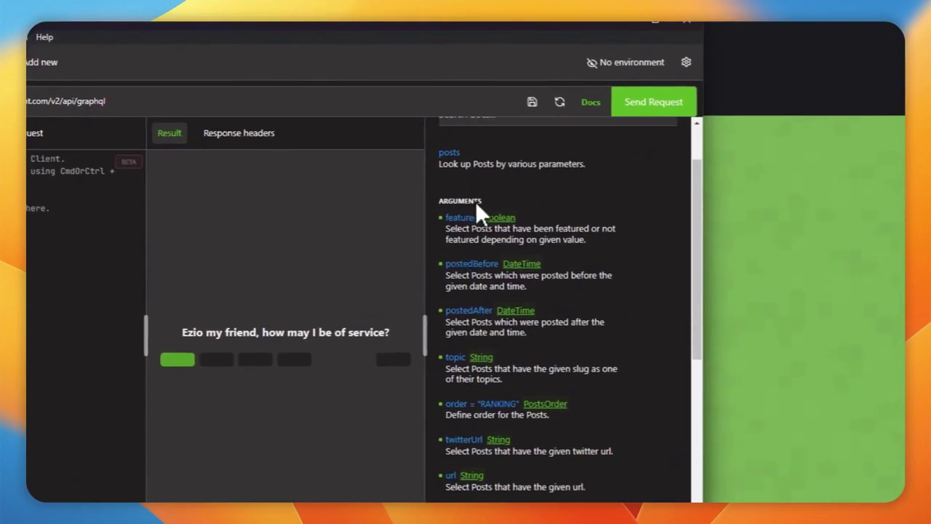
pyautogui.scroll(-5, 483, 270)
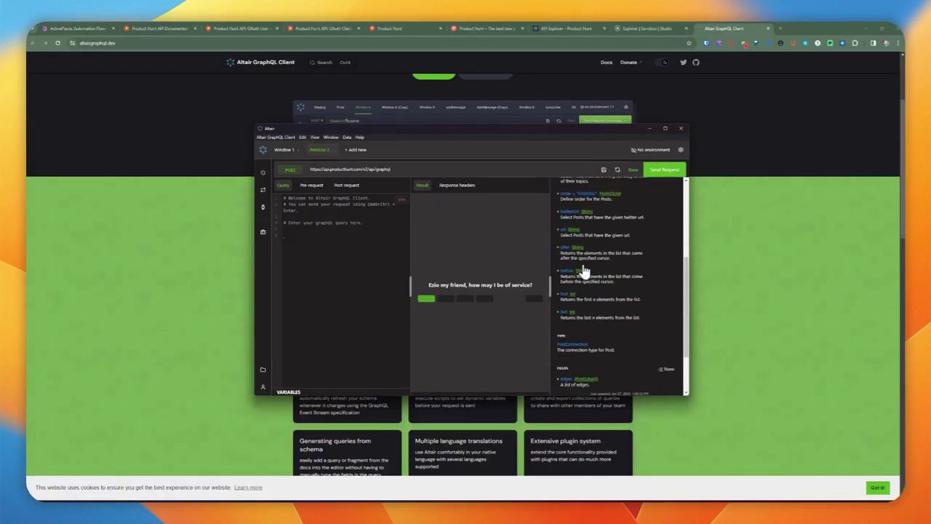
pyautogui.scroll(1, 582, 270)
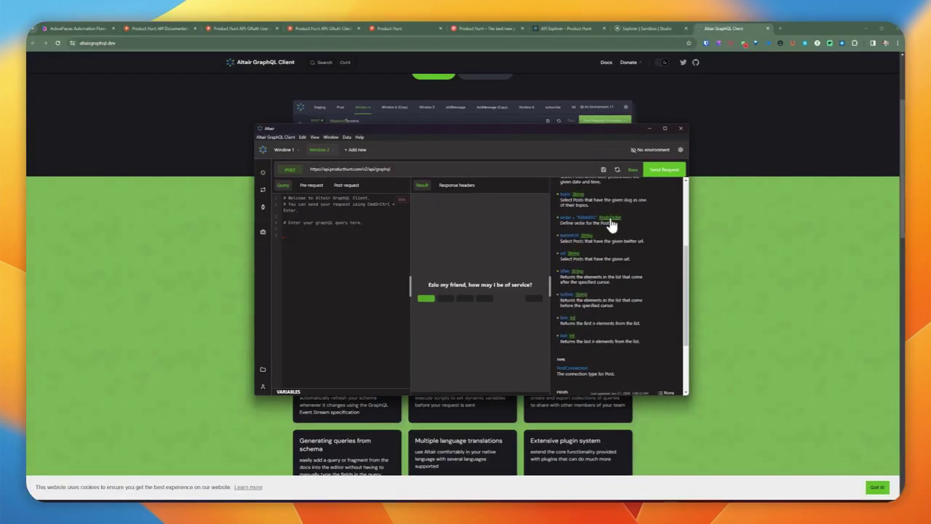
pyautogui.click(610, 219)
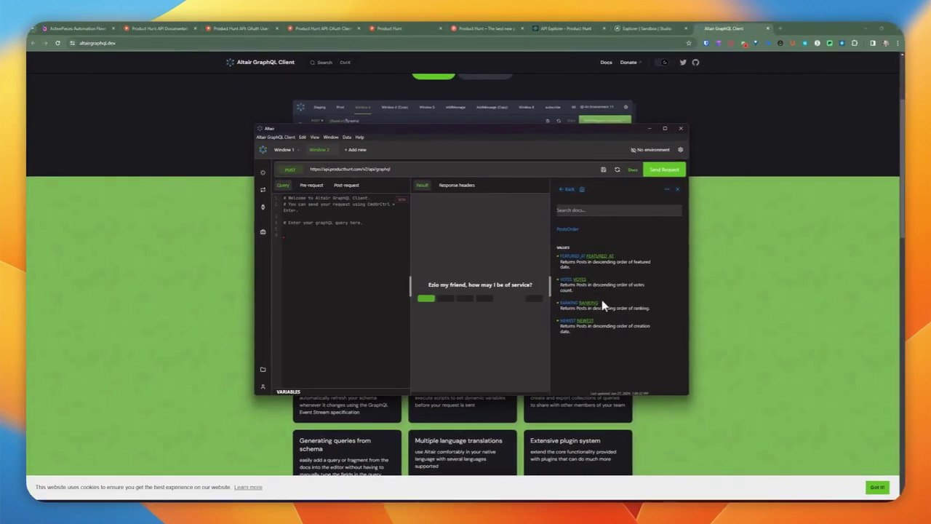
pyautogui.click(564, 190)
pyautogui.scroll(-5, 582, 240)
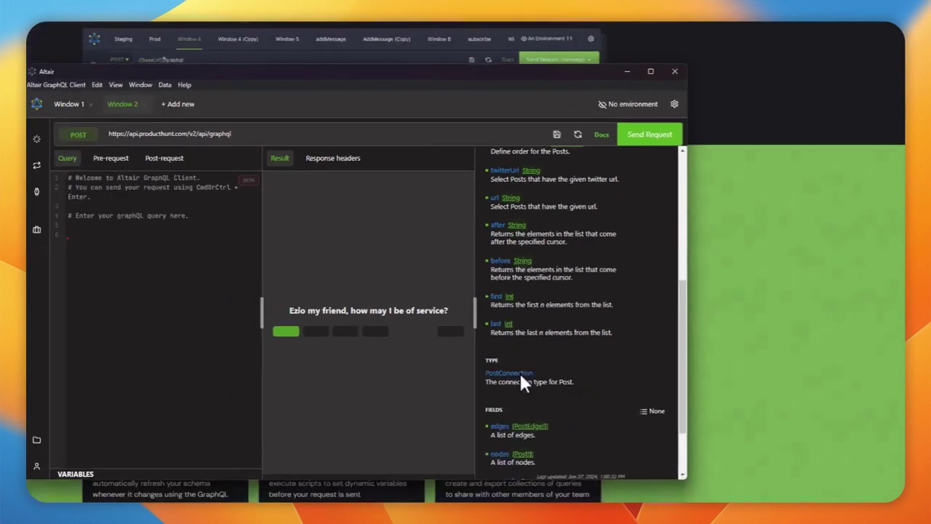
pyautogui.scroll(-2, 518, 370)
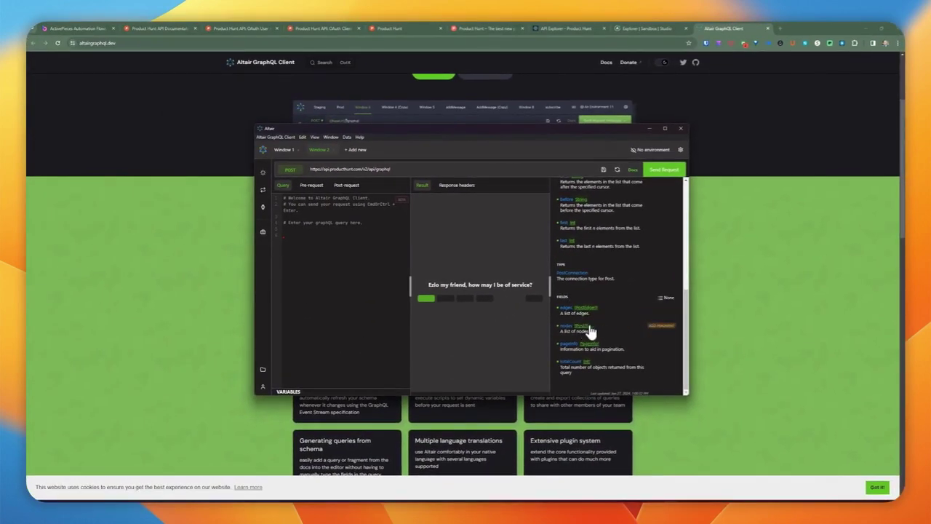
pyautogui.click(567, 329)
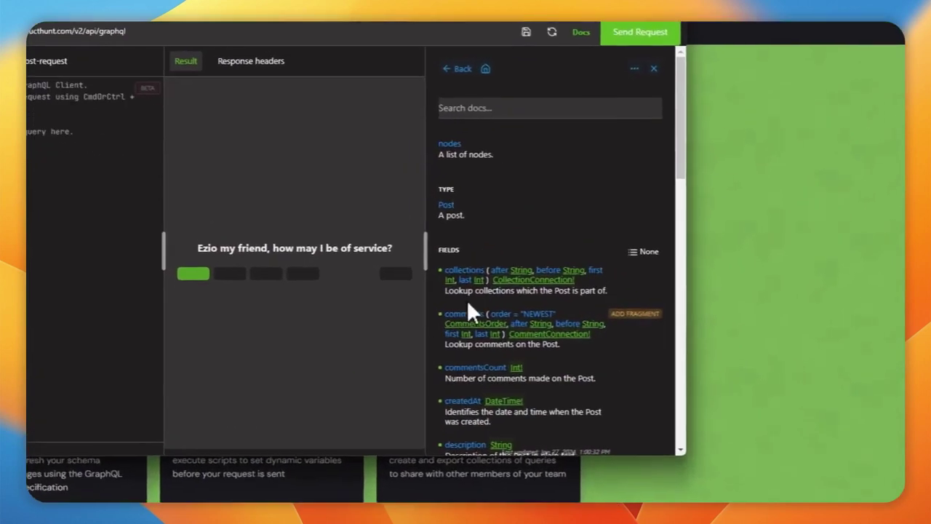
pyautogui.scroll(-2, 451, 217)
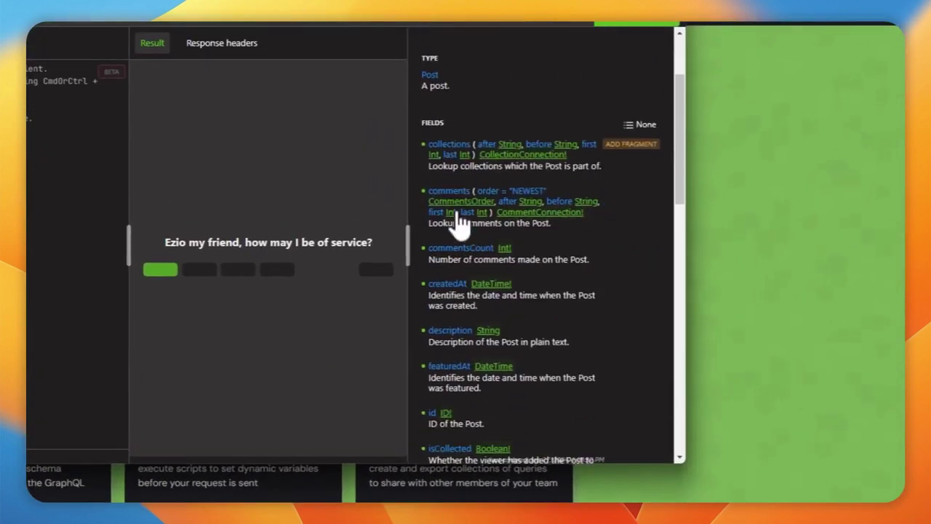
pyautogui.scroll(-3, 484, 281)
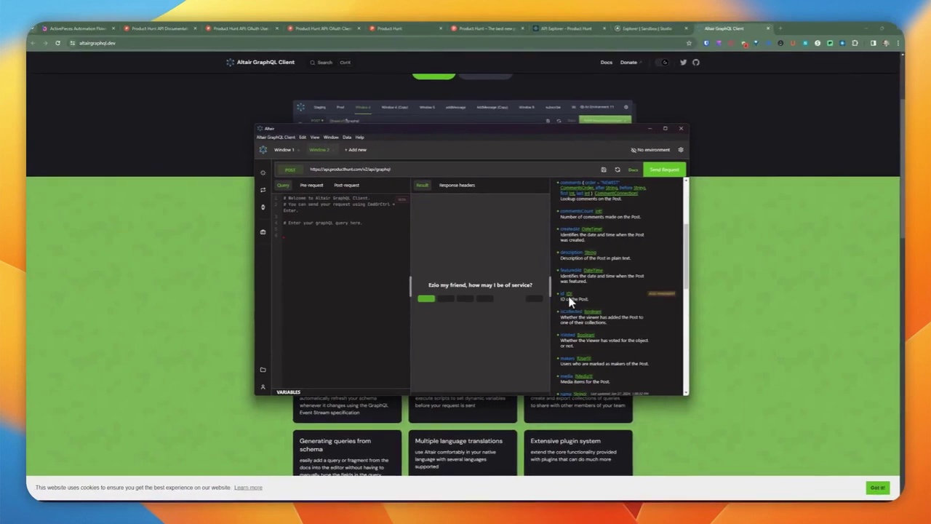
pyautogui.scroll(-2, 574, 302)
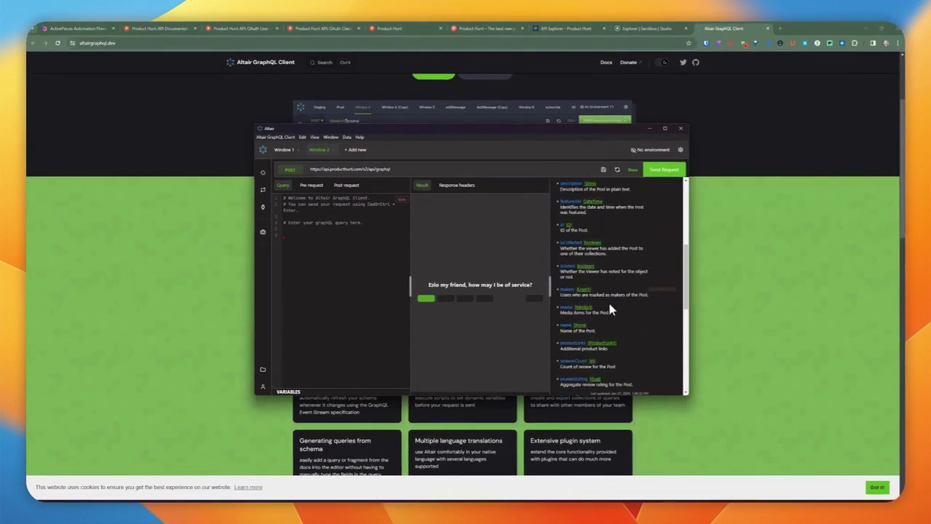
pyautogui.scroll(4, 604, 299)
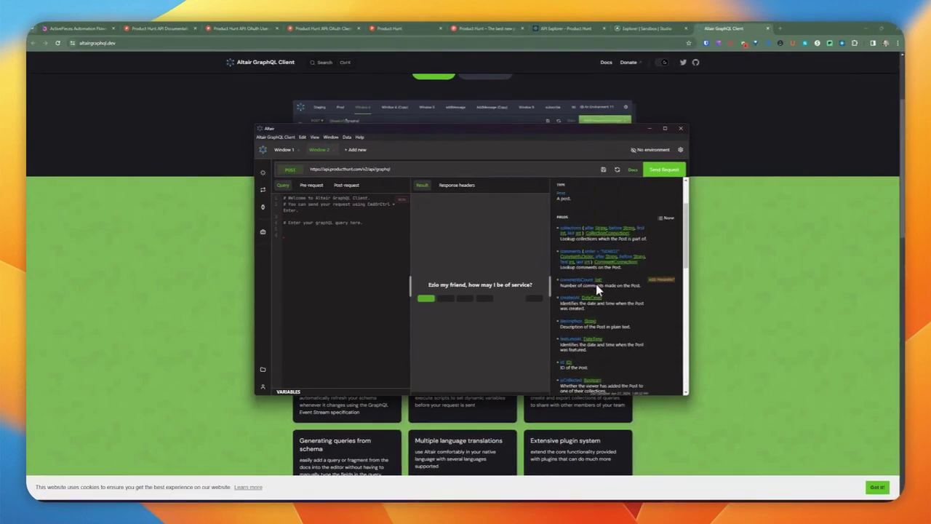
pyautogui.scroll(3, 582, 302)
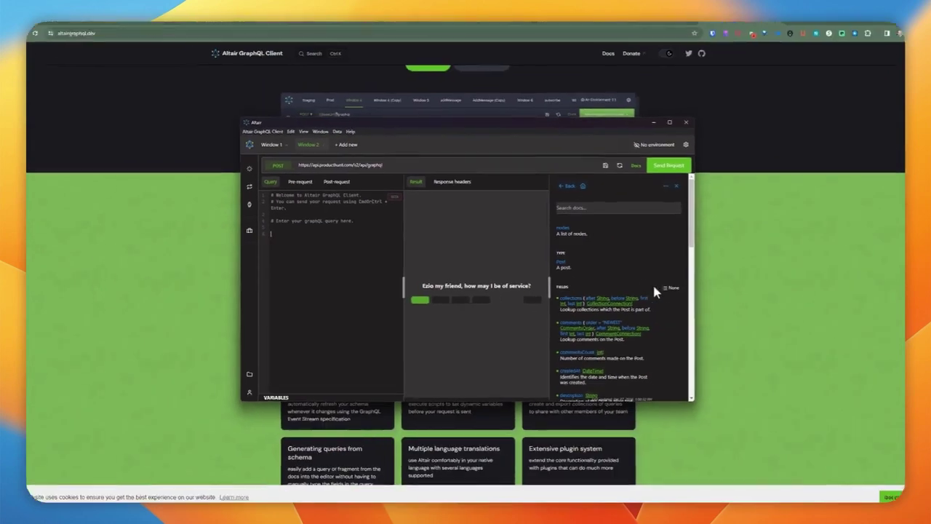
pyautogui.scroll(-3, 652, 290)
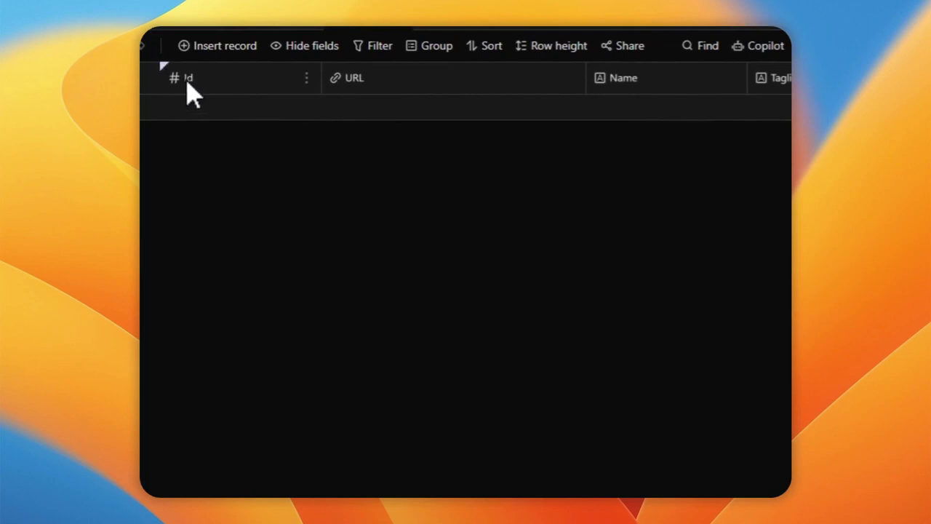
# Inspect the Id, DateAdded and Tagline field settings in AITable, ending on the URL field's settings
pyautogui.doubleClick(186, 82)
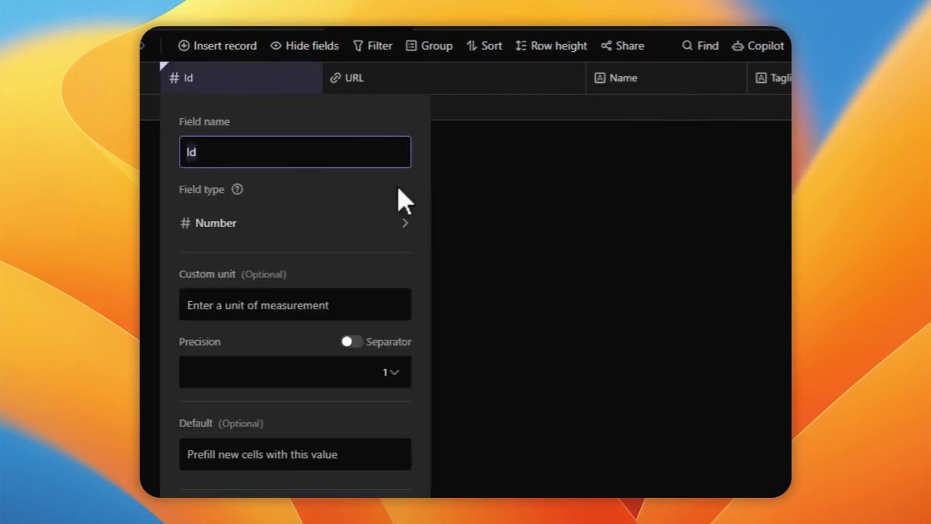
pyautogui.click(486, 177)
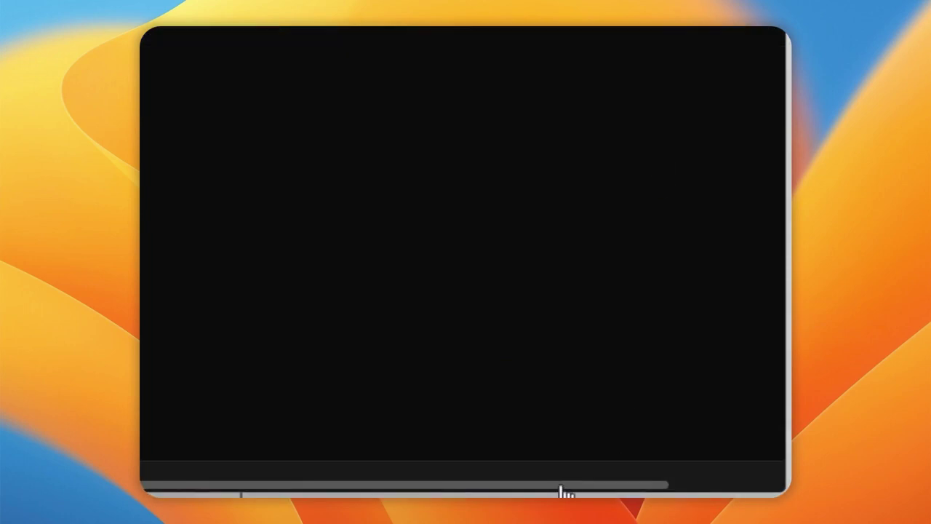
pyautogui.click(524, 195)
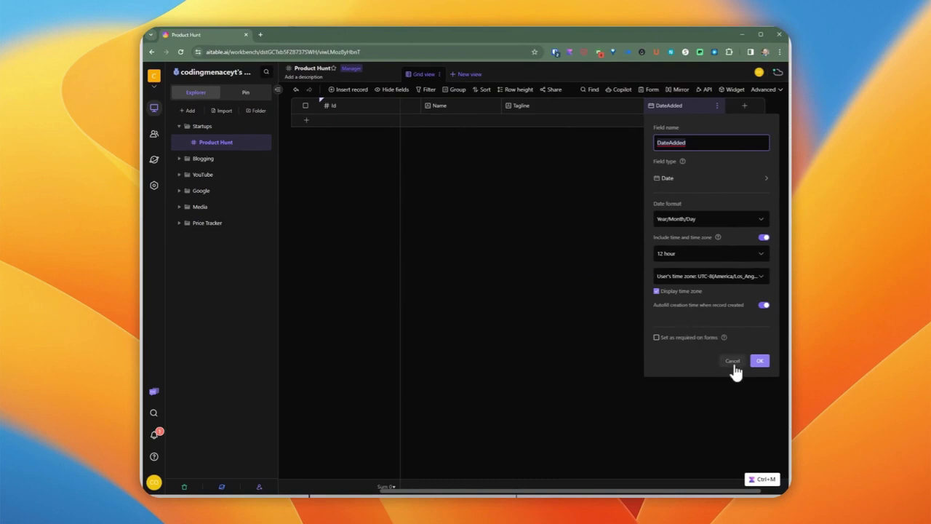
pyautogui.click(518, 105)
pyautogui.click(518, 106)
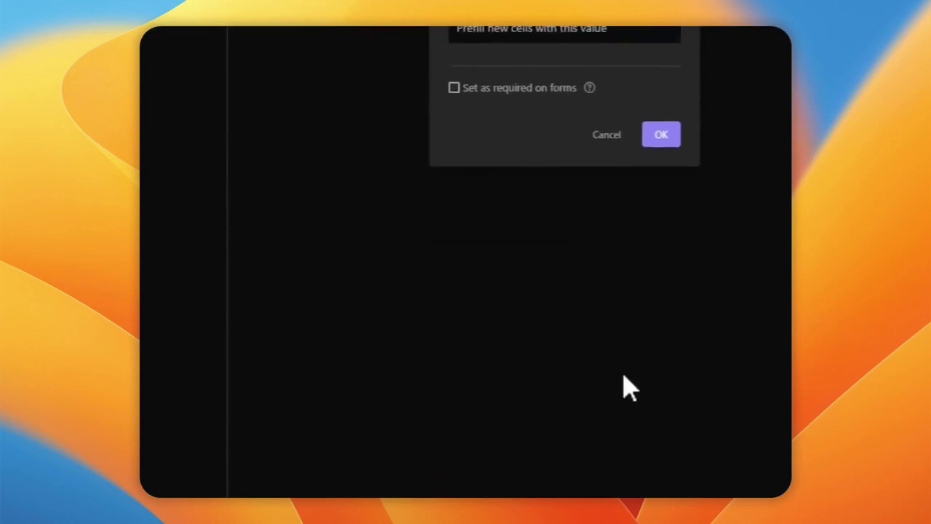
pyautogui.press('Escape')
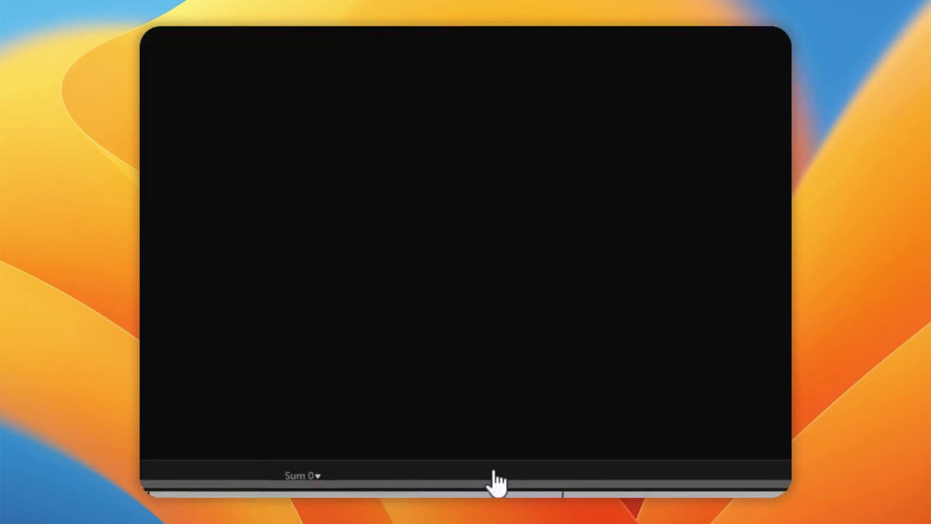
pyautogui.click(619, 156)
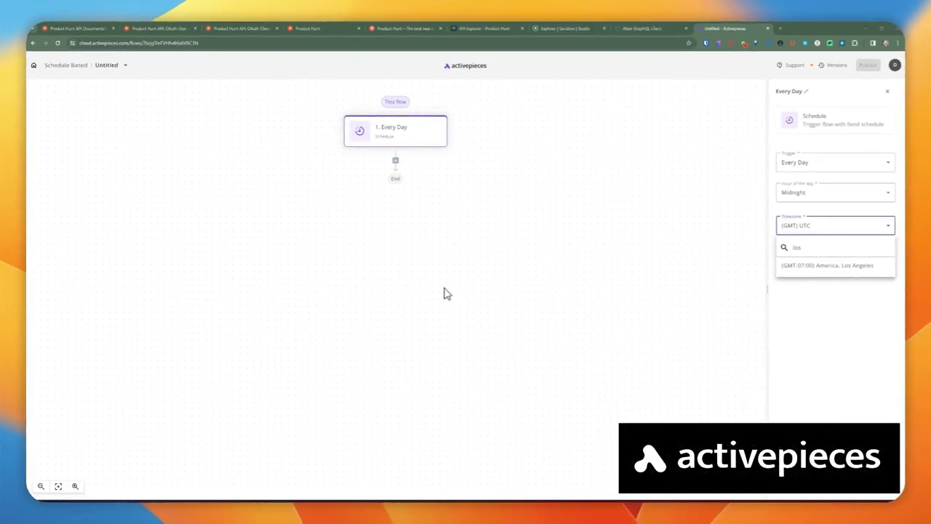
# Change the Every Day trigger's timezone to (GMT-07:00) America, Los Angeles
pyautogui.click(393, 142)
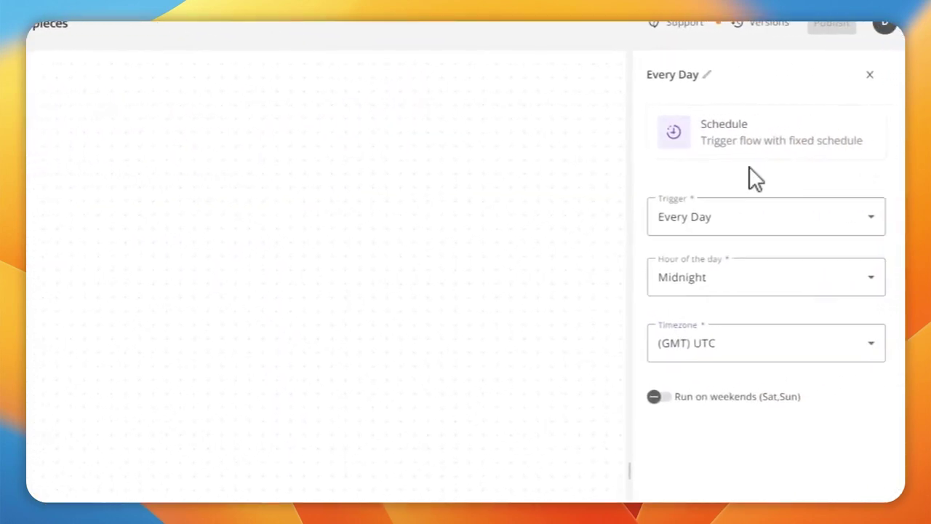
pyautogui.click(728, 160)
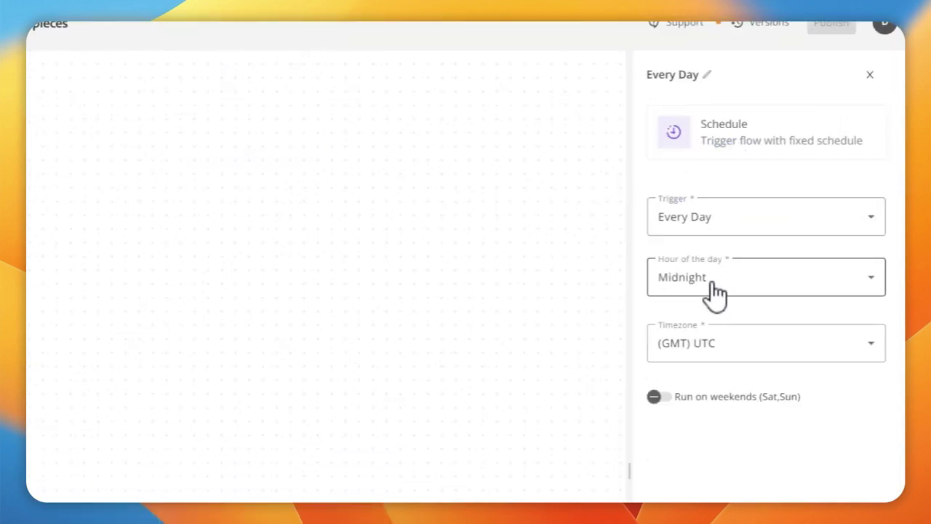
pyautogui.click(724, 343)
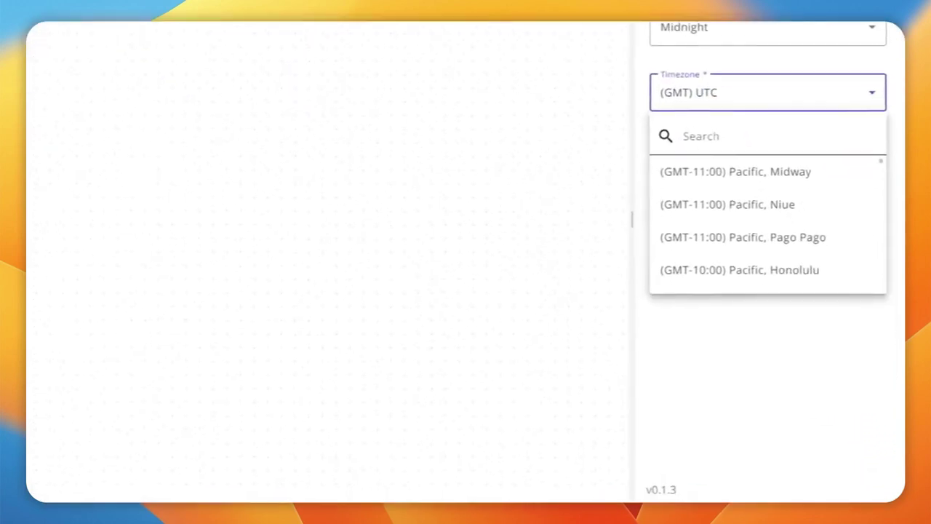
pyautogui.click(700, 135)
pyautogui.write('los')
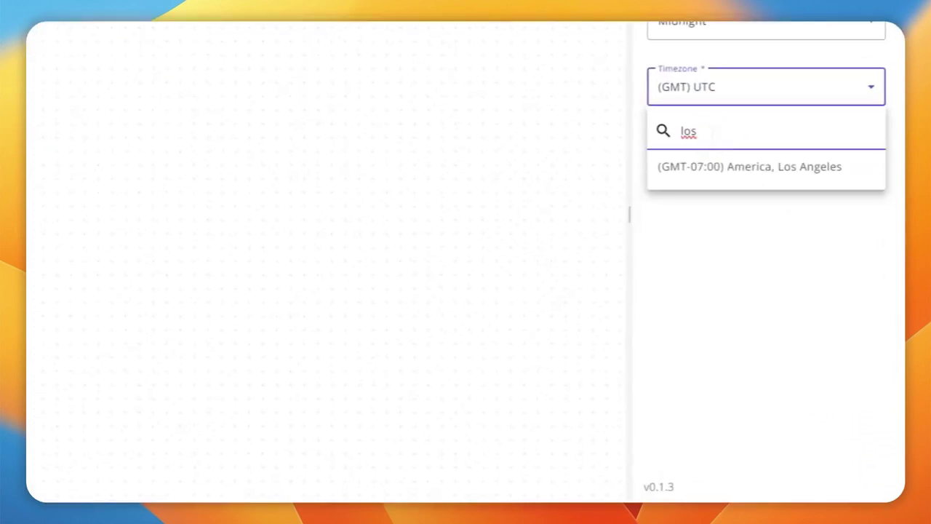
pyautogui.click(739, 169)
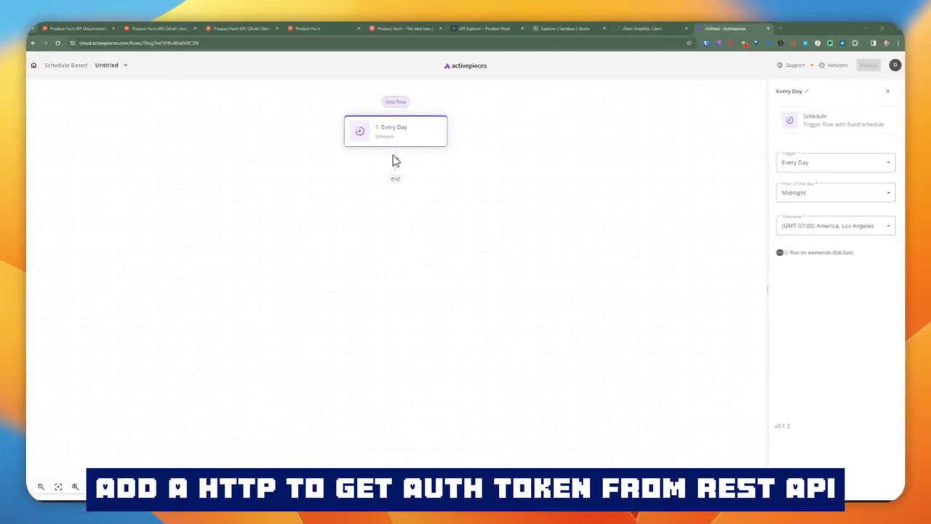
# Add a core HTTP Send HTTP request step after the trigger with method POST
pyautogui.click(396, 163)
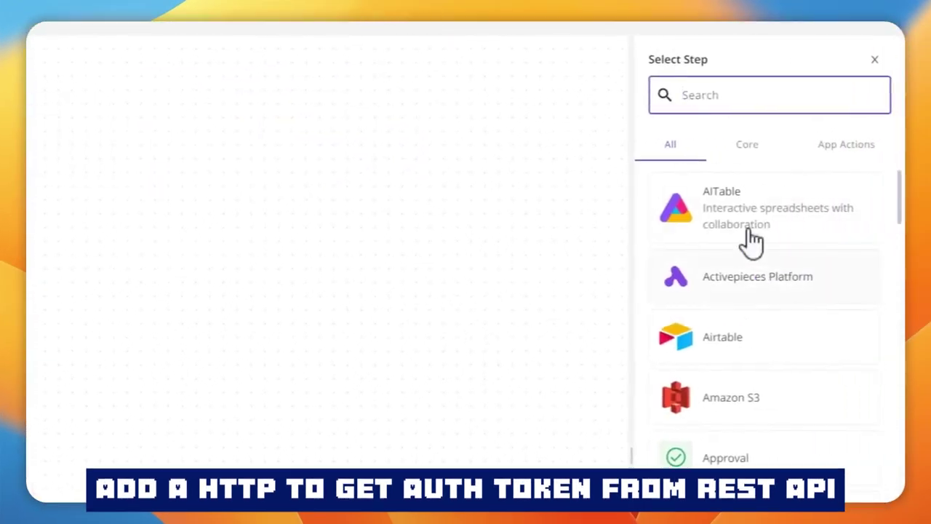
pyautogui.click(746, 144)
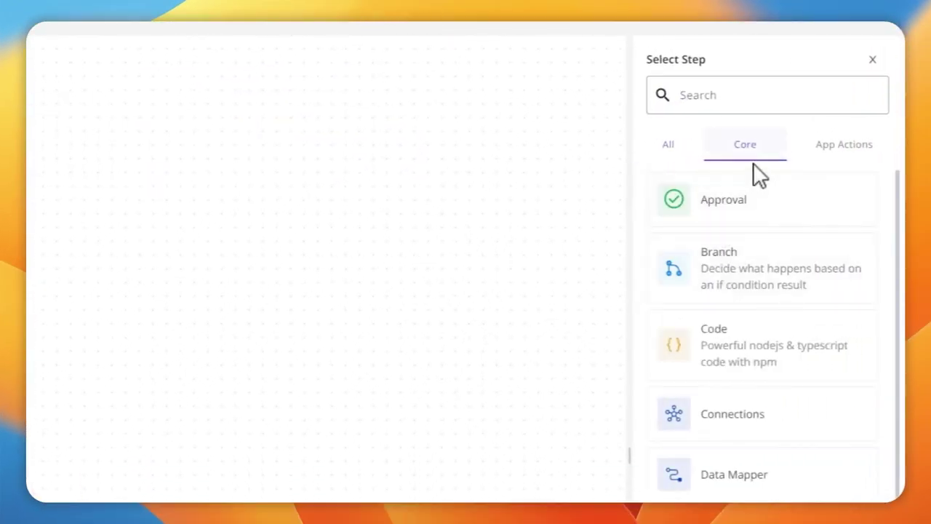
pyautogui.scroll(-5, 713, 354)
pyautogui.click(769, 364)
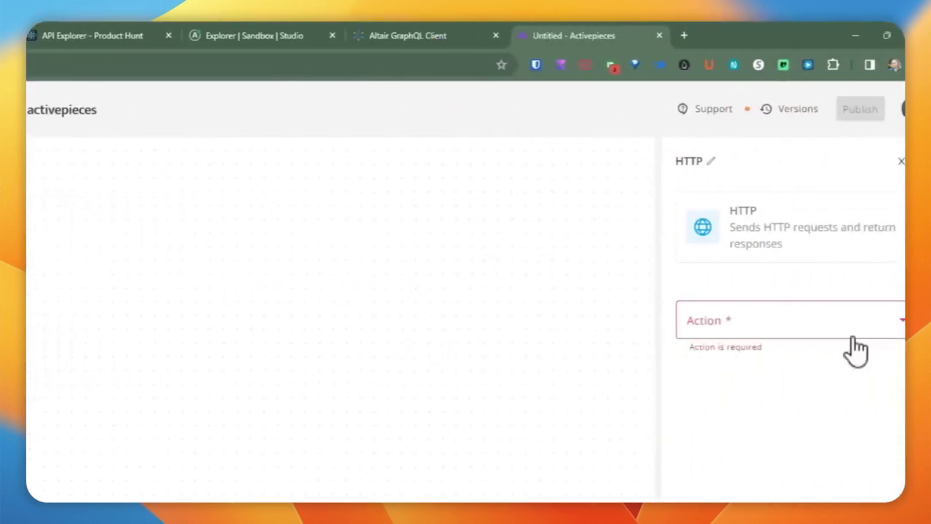
pyautogui.click(759, 327)
pyautogui.click(730, 362)
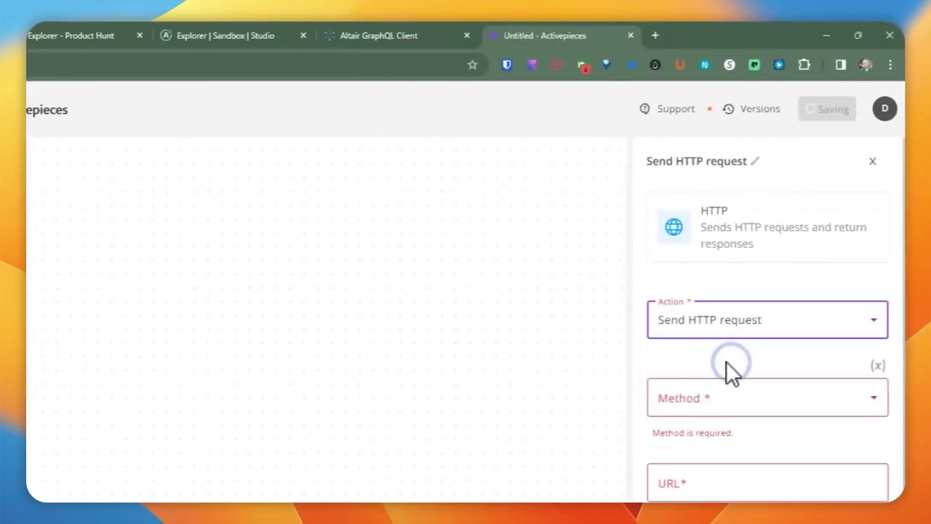
pyautogui.click(719, 305)
pyautogui.click(688, 389)
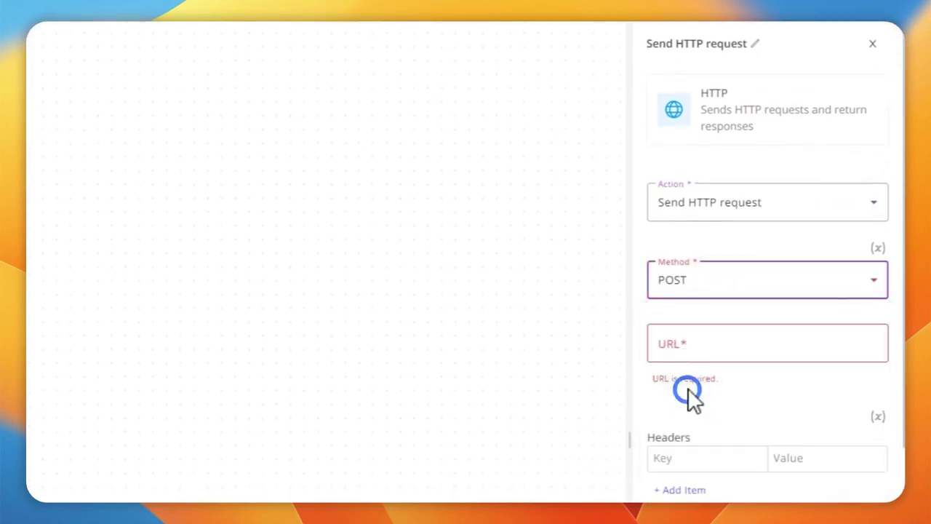
# Enter the Product Hunt oauth/token URL and client_id JSON body, then test to get the access_token
pyautogui.click(202, 170)
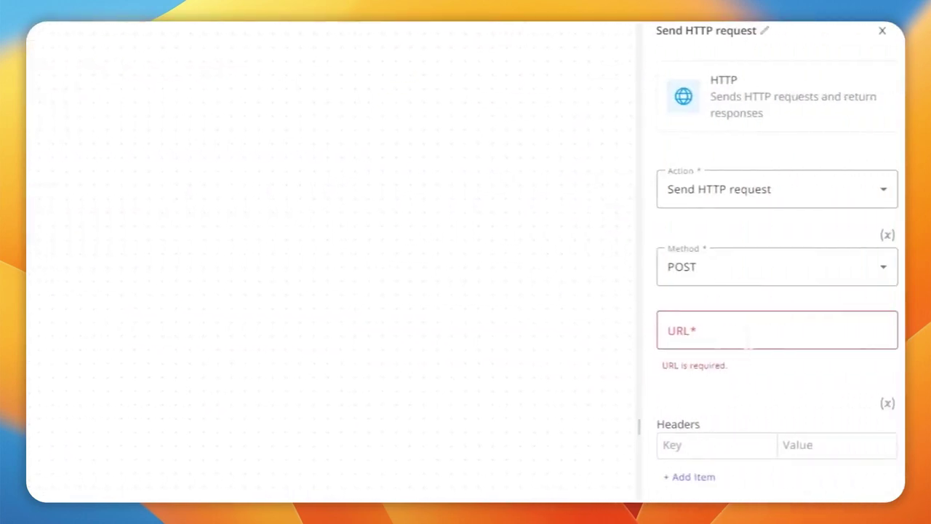
pyautogui.click(735, 335)
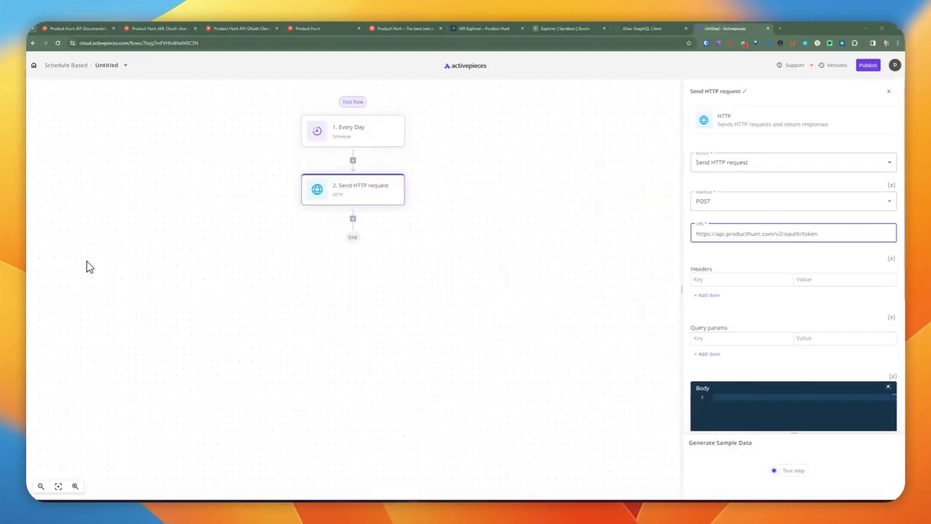
pyautogui.click(718, 298)
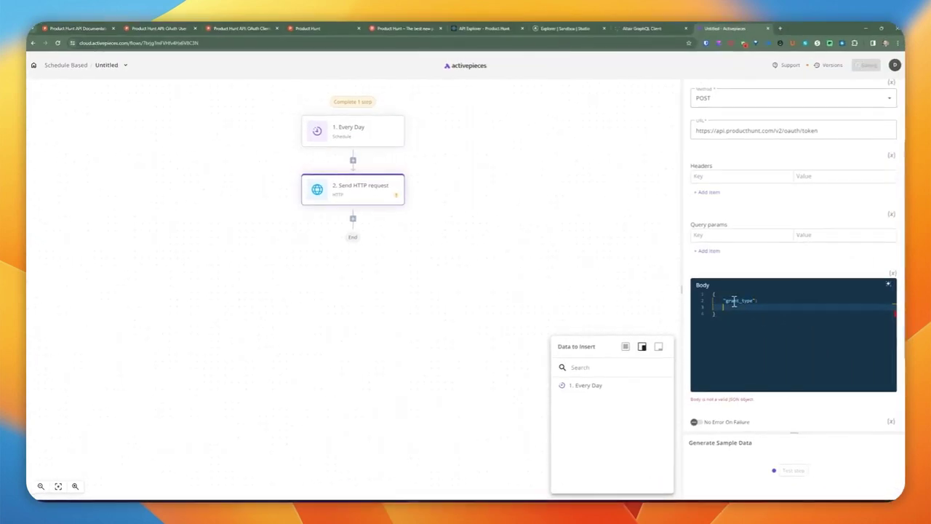
pyautogui.write('"clie')
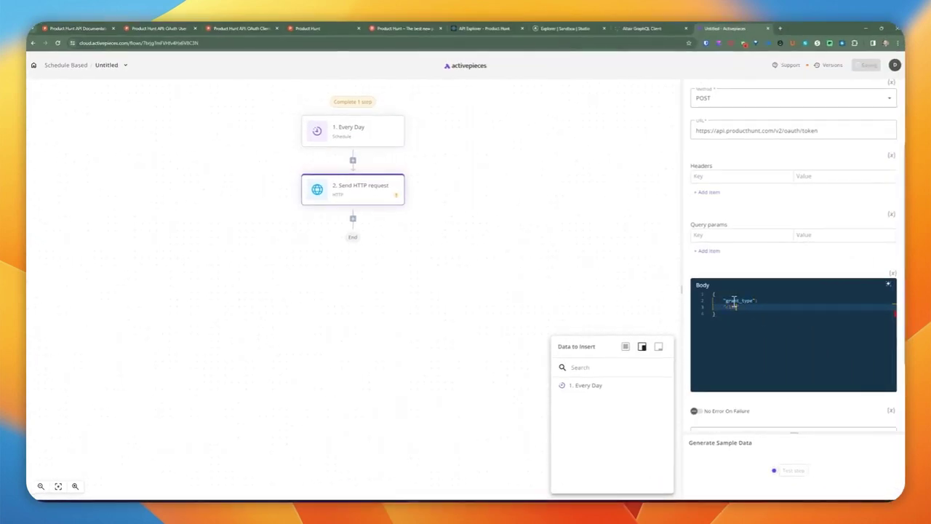
pyautogui.write('nt_id"')
pyautogui.press('Return')
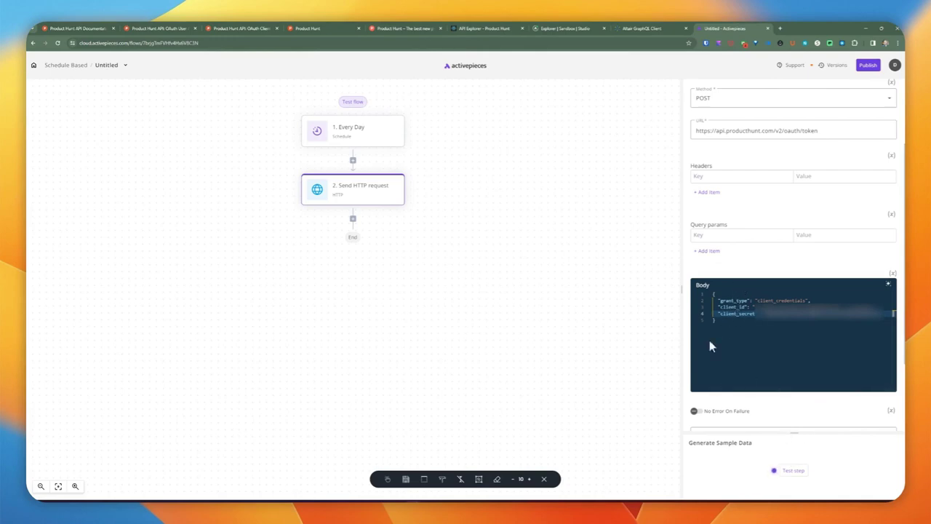
pyautogui.click(791, 470)
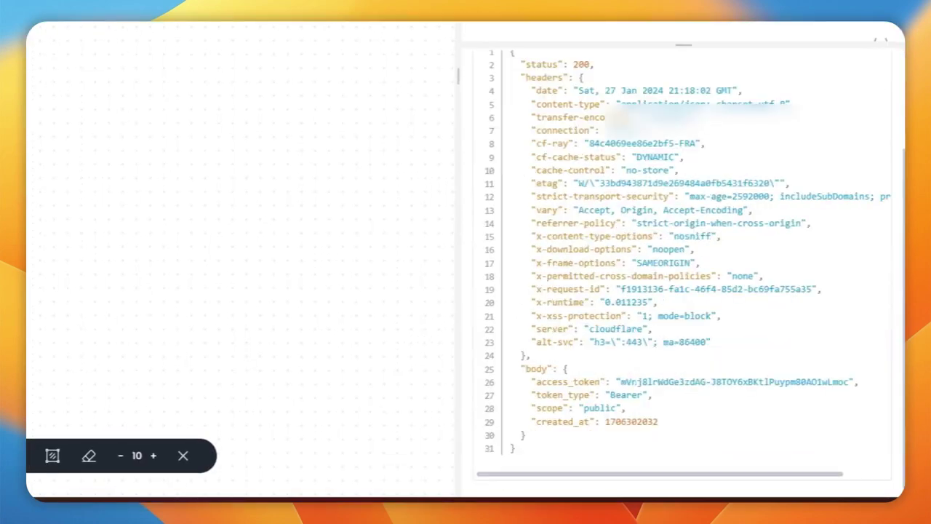
pyautogui.moveTo(617, 381); pyautogui.dragTo(858, 381)
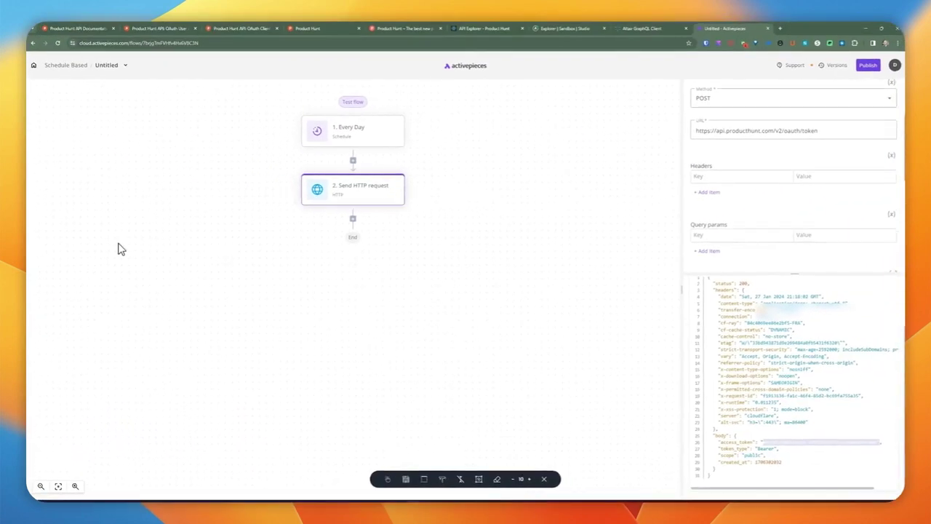
# Add a core Code step after the HTTP request and add an empty input key/value row
pyautogui.click(353, 218)
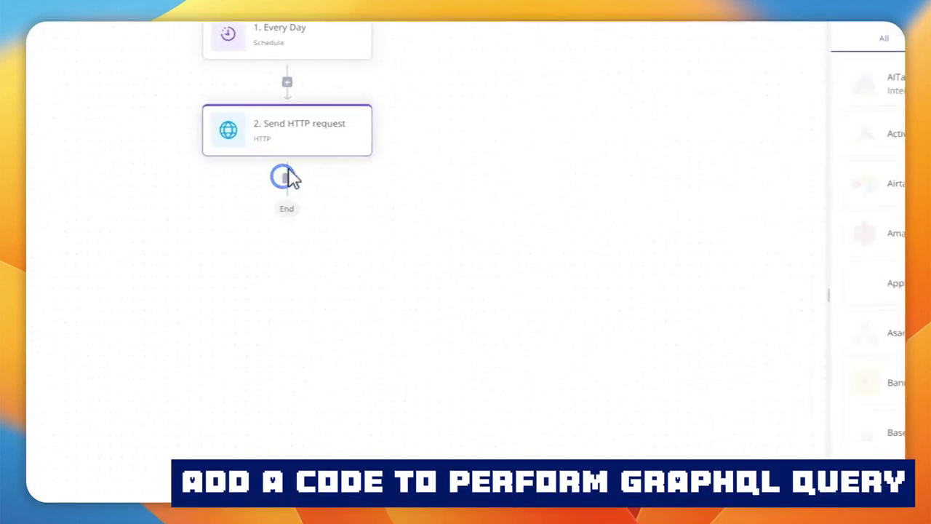
pyautogui.scroll(-2, 734, 295)
pyautogui.scroll(3, 628, 374)
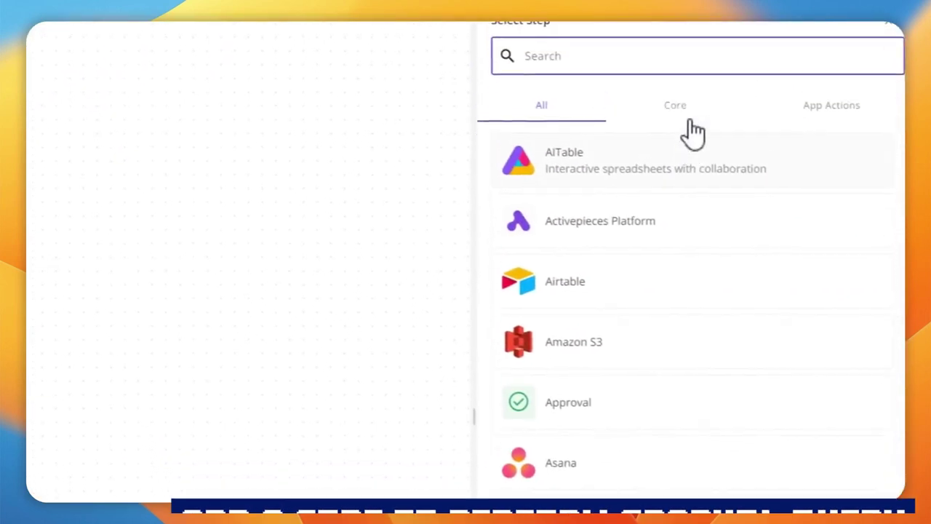
pyautogui.click(688, 135)
pyautogui.click(615, 318)
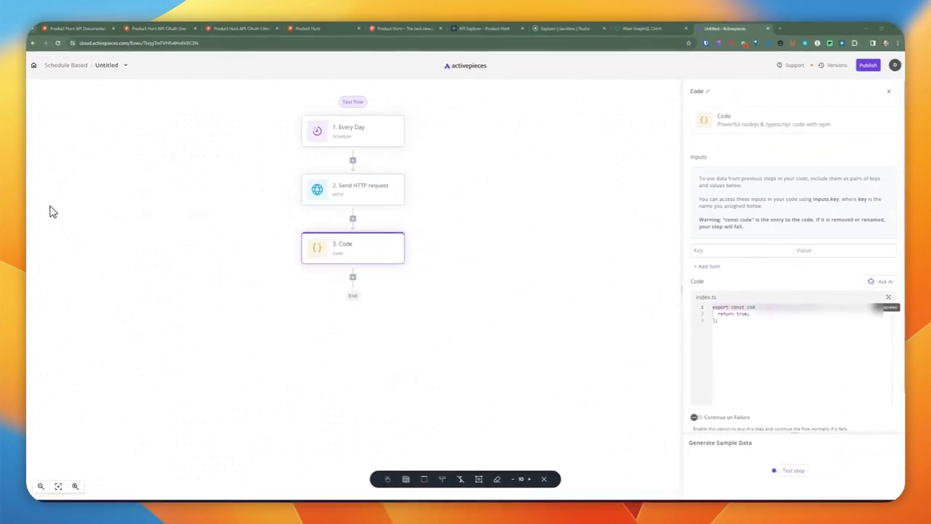
pyautogui.click(708, 267)
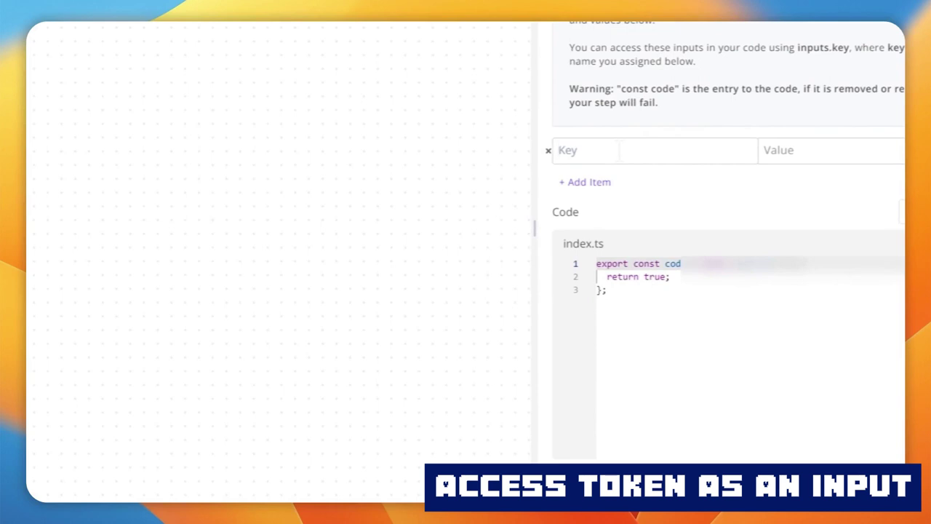
# Create an accessToken input mapped to the Send HTTP request body's access_token
pyautogui.click(630, 143)
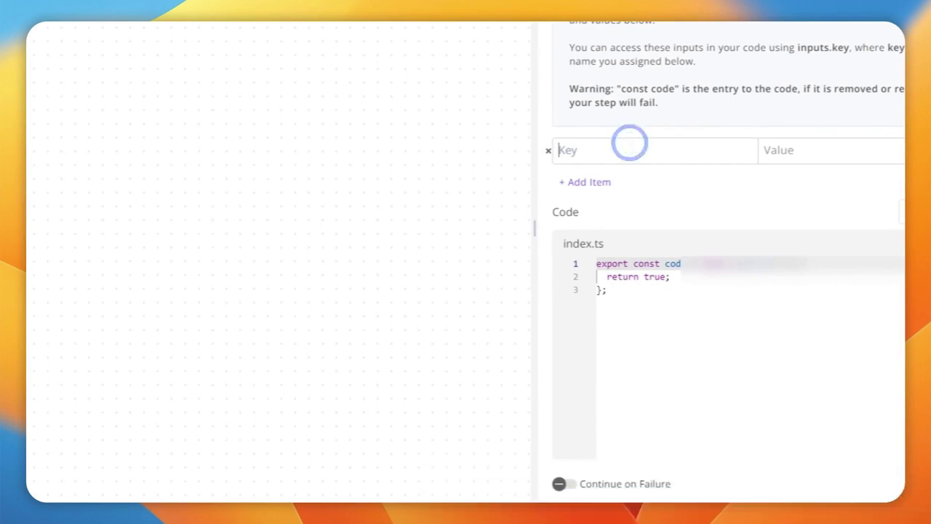
pyautogui.write('accessToken')
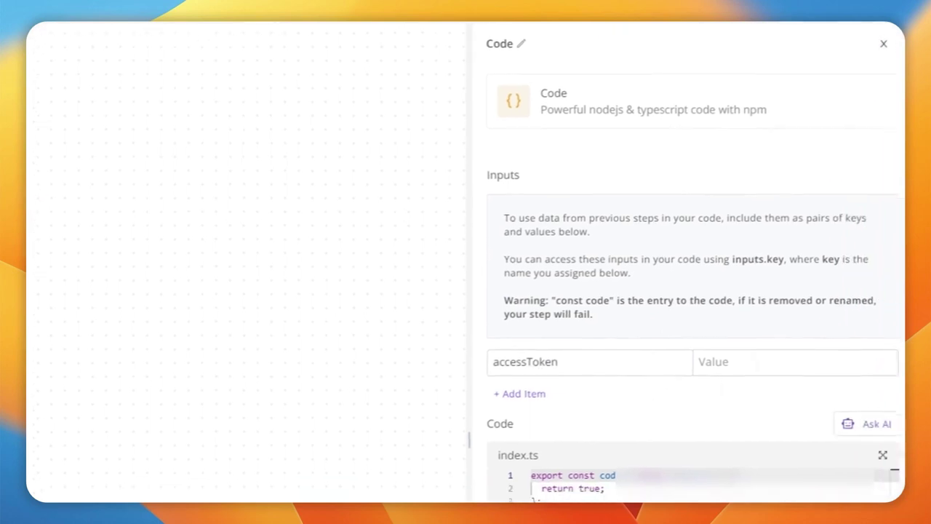
pyautogui.click(815, 381)
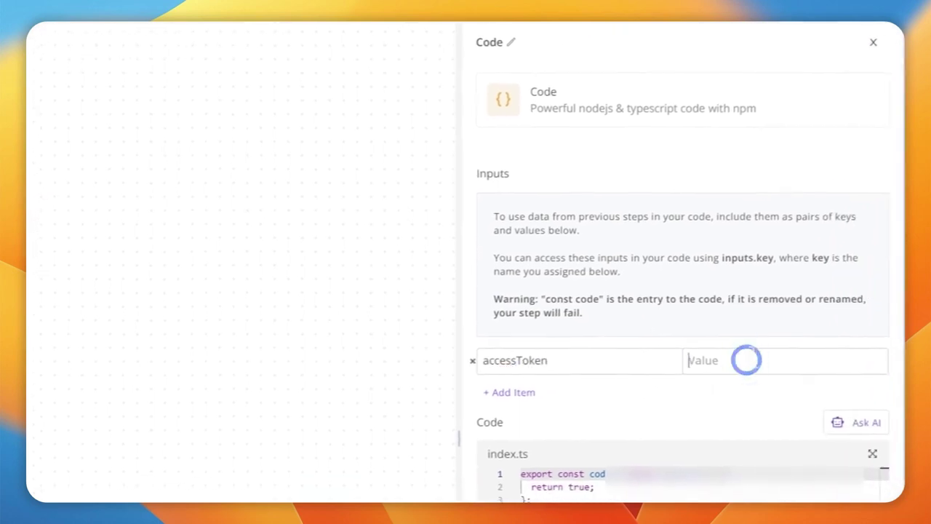
pyautogui.click(422, 307)
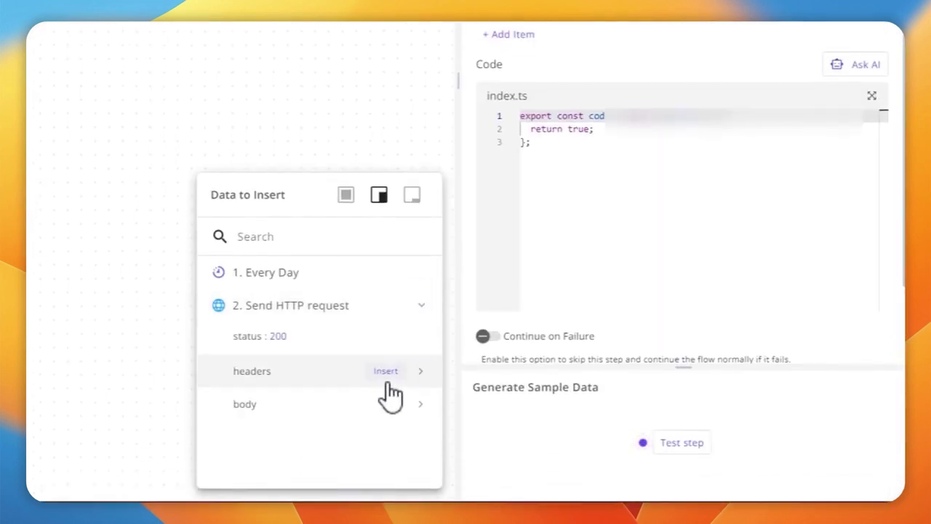
pyautogui.click(419, 400)
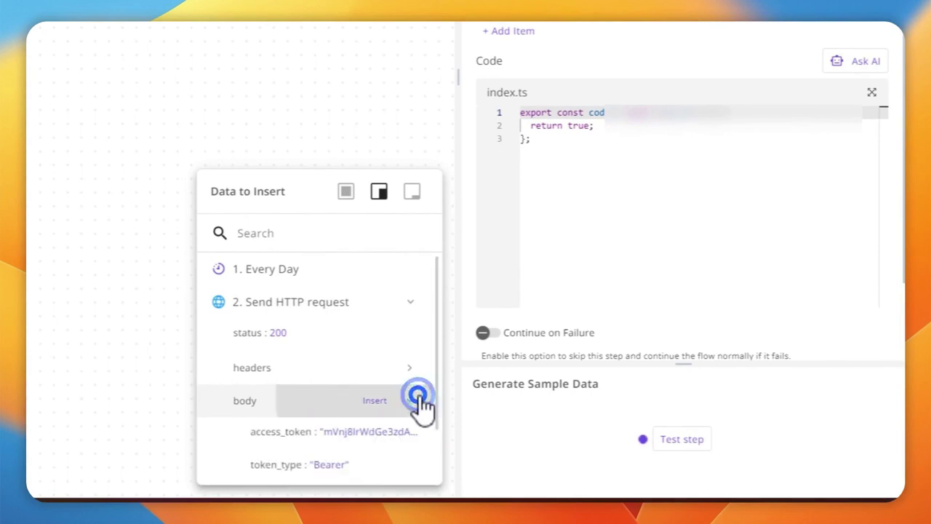
pyautogui.scroll(-1, 407, 395)
pyautogui.click(401, 369)
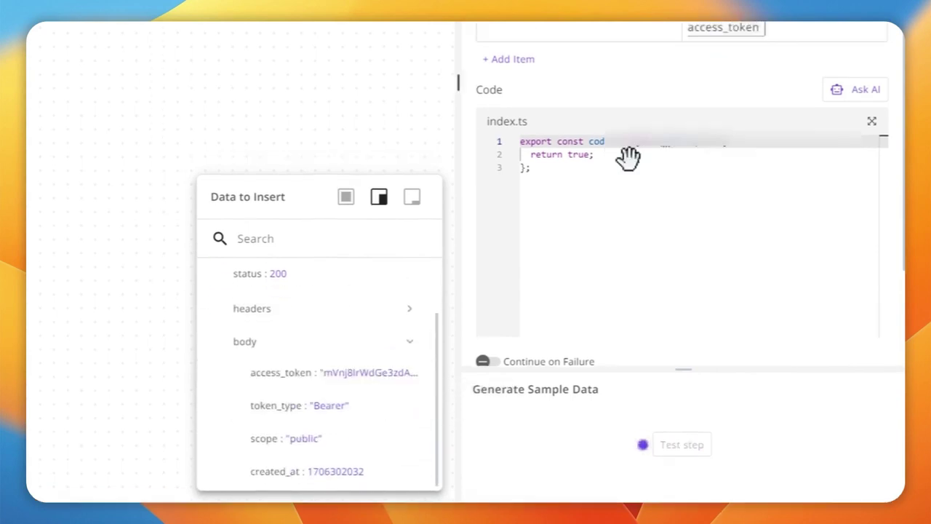
# Widen the step settings panel and expand the code editor to full size
pyautogui.scroll(2, 655, 160)
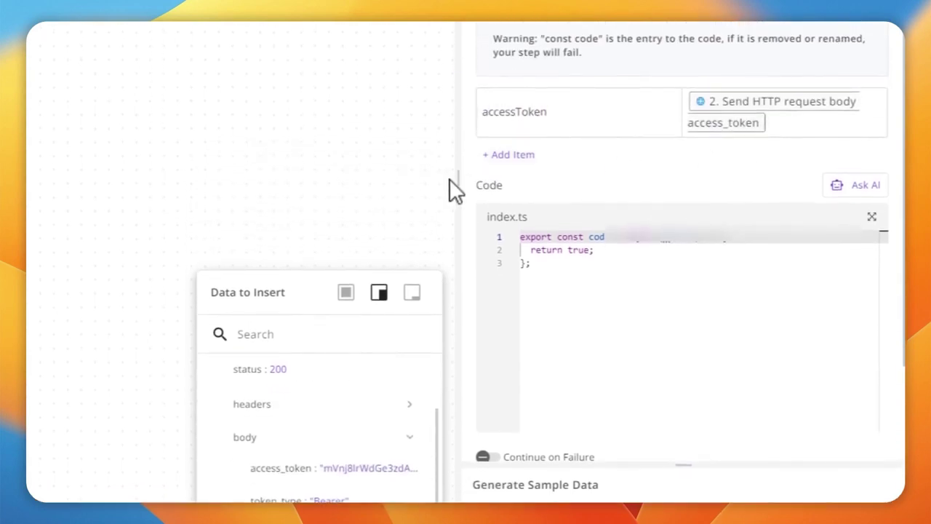
pyautogui.moveTo(454, 174); pyautogui.dragTo(105, 174)
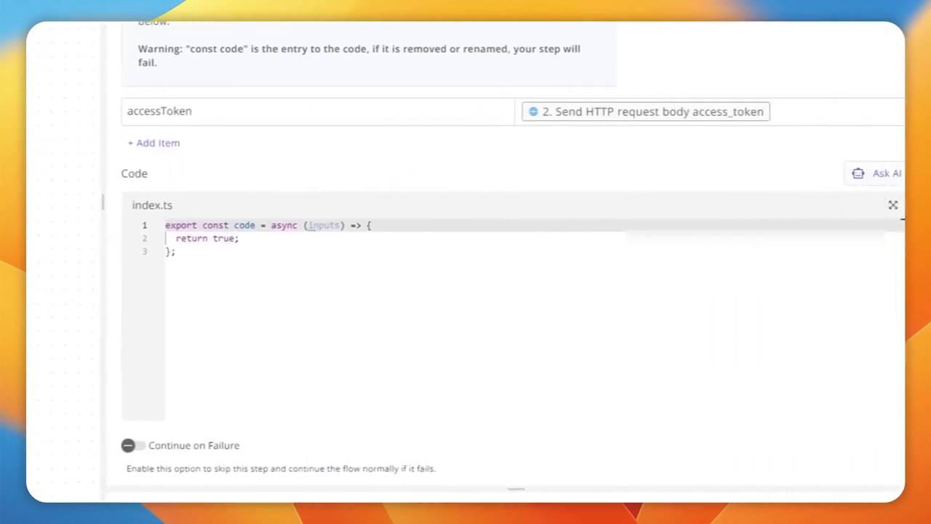
pyautogui.click(825, 250)
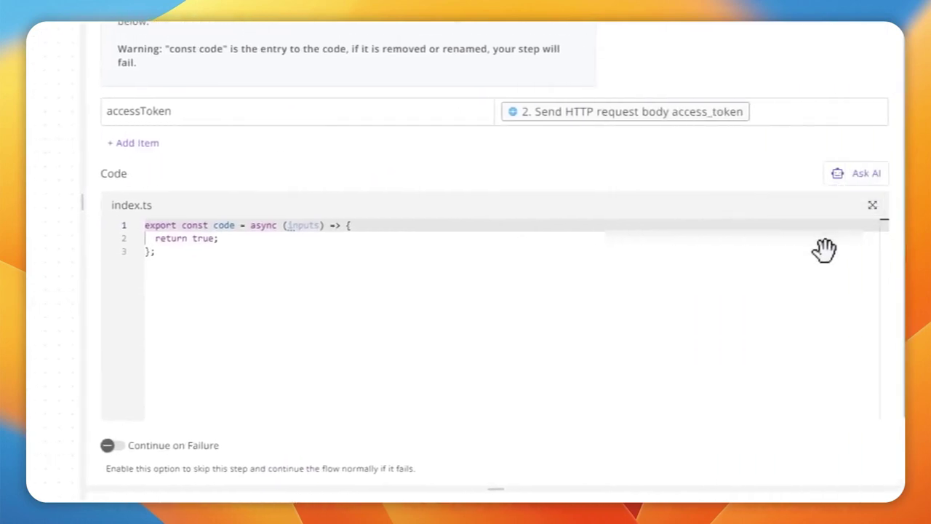
pyautogui.click(872, 206)
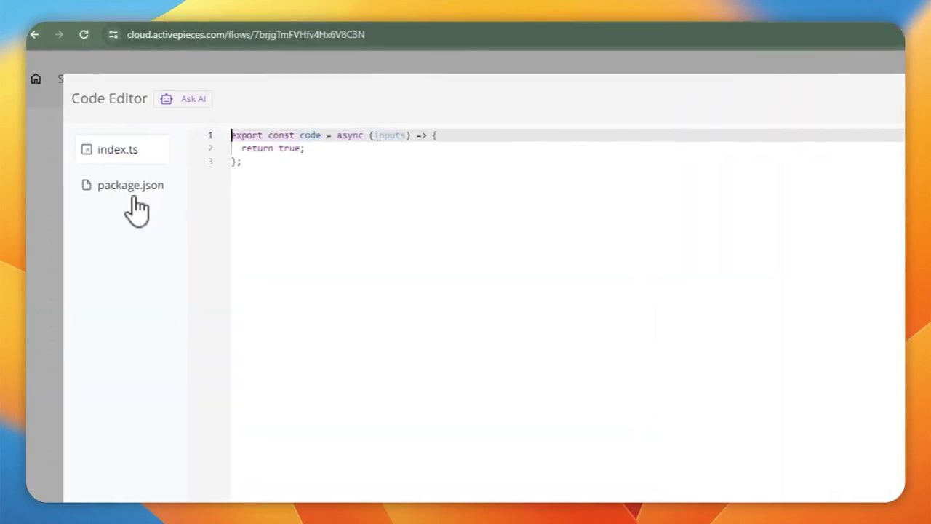
# Add axios to package.json dependencies, then open a blank line after line 1 of index.ts
pyautogui.click(137, 188)
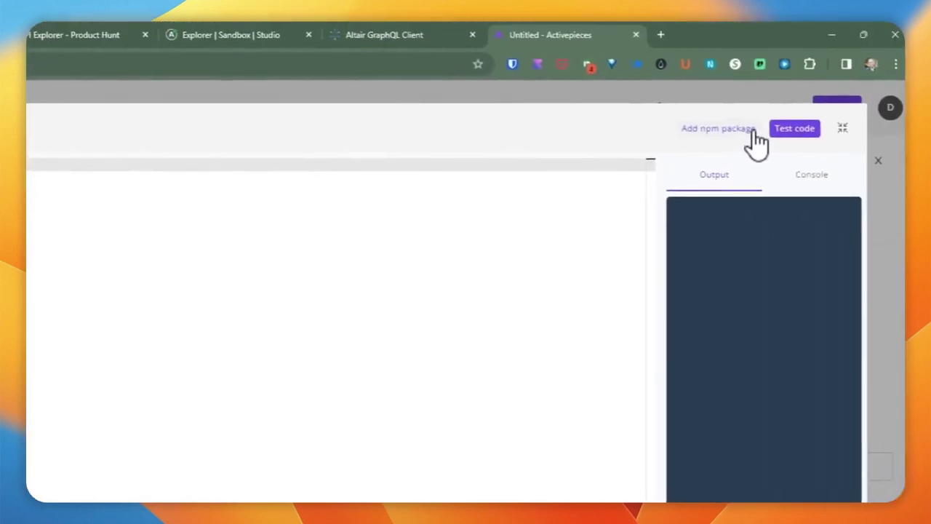
pyautogui.click(750, 131)
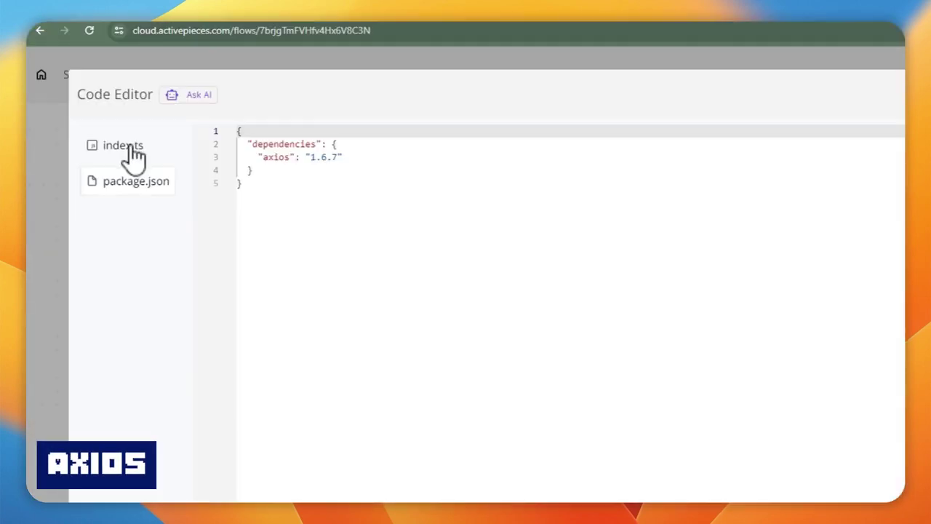
pyautogui.click(124, 145)
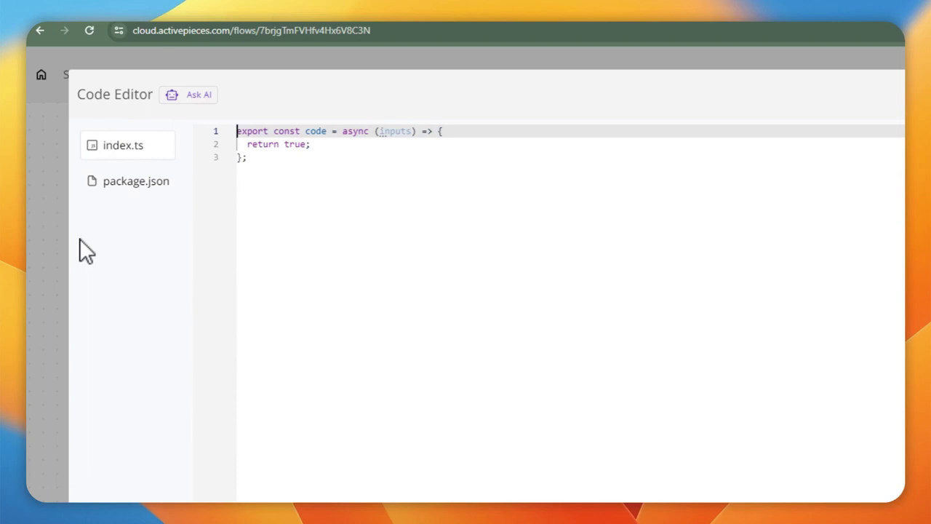
pyautogui.click(445, 131)
pyautogui.press('Return')
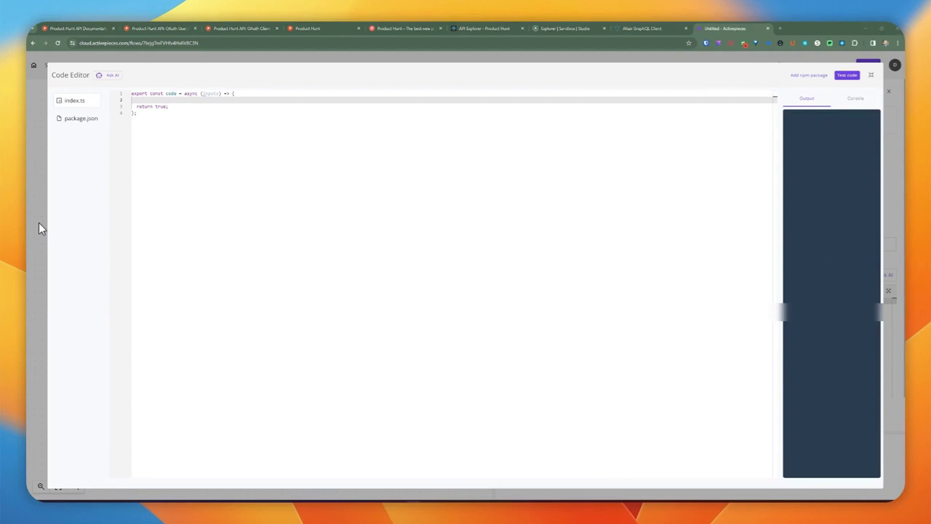
# Paste the queryProductHuntApi function below the exported function, noting its accessToken parameter
pyautogui.click(244, 157)
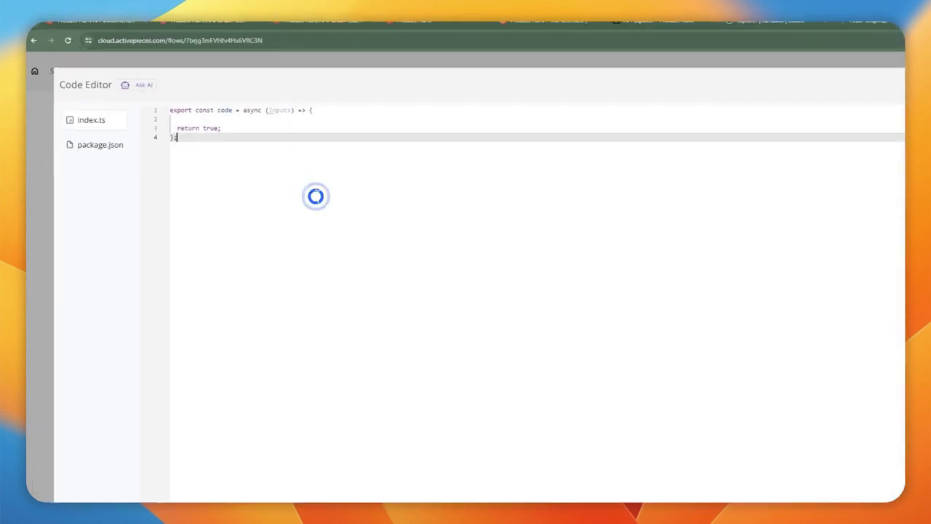
pyautogui.press('Return')
pyautogui.press('Return')
pyautogui.hotkey('ctrl', 'v')
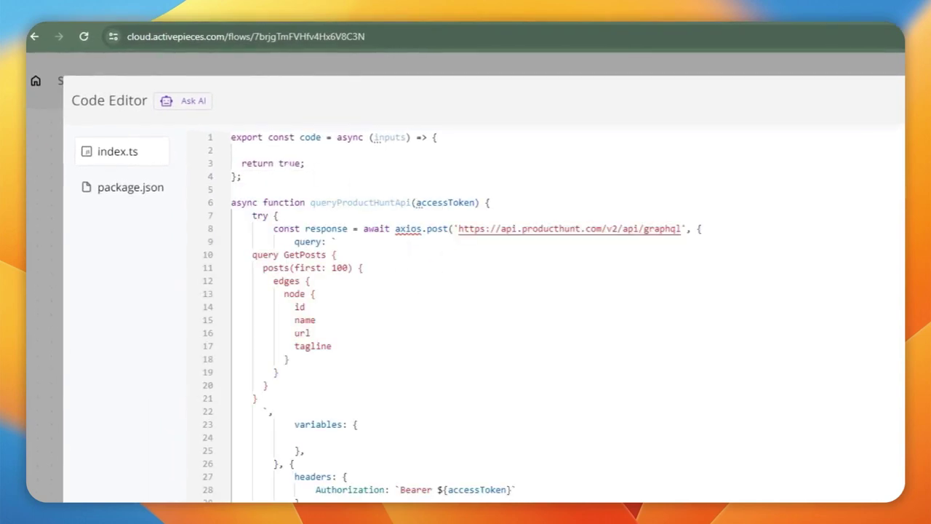
pyautogui.click(247, 203)
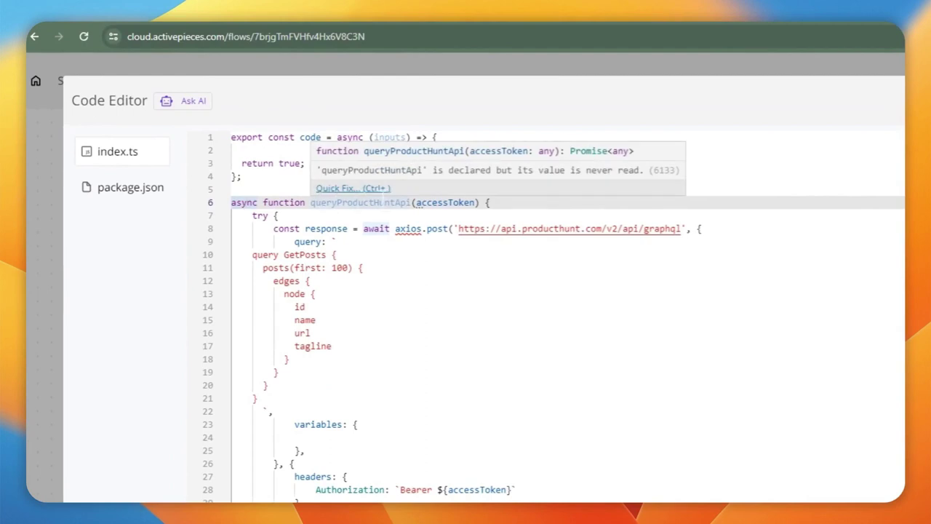
pyautogui.doubleClick(429, 203)
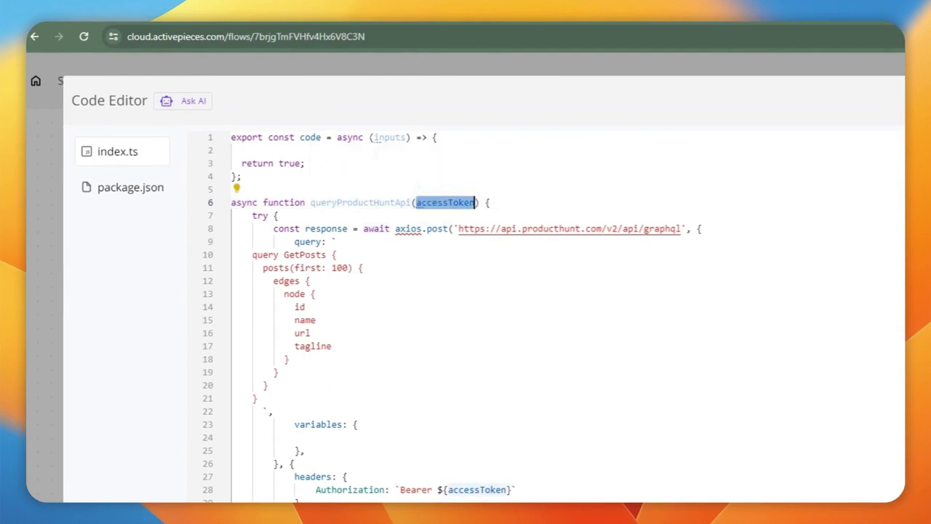
# Review the axios.post call to the Product Hunt API, its query payload and empty variables object
pyautogui.click(373, 149)
pyautogui.moveTo(408, 228)
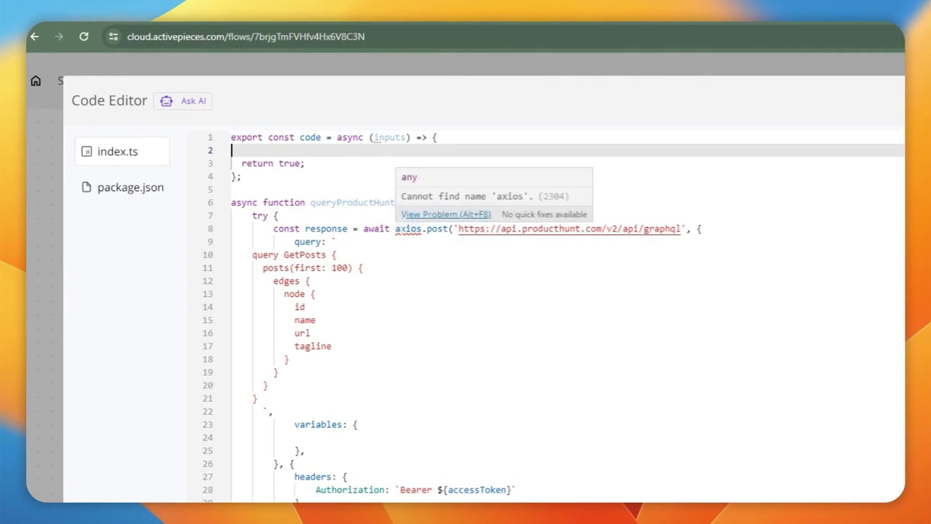
pyautogui.moveTo(395, 228); pyautogui.dragTo(682, 229)
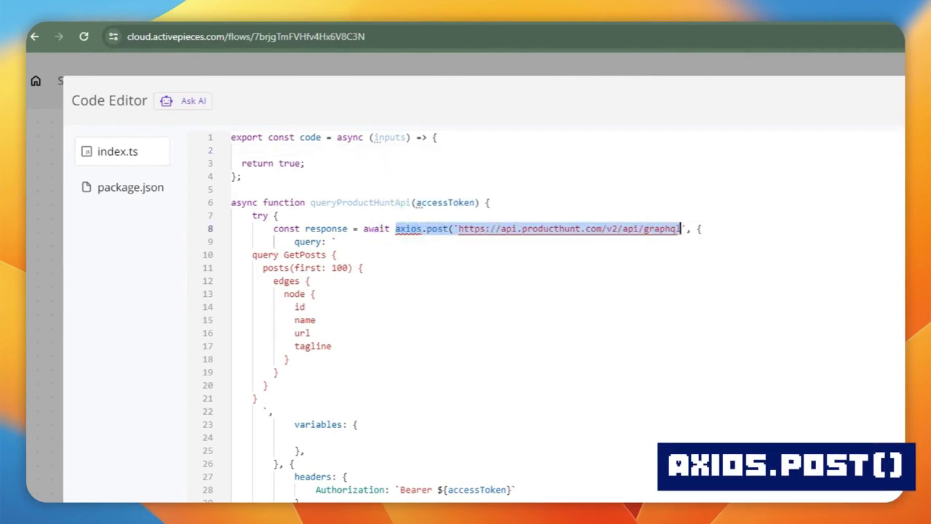
pyautogui.click(571, 256)
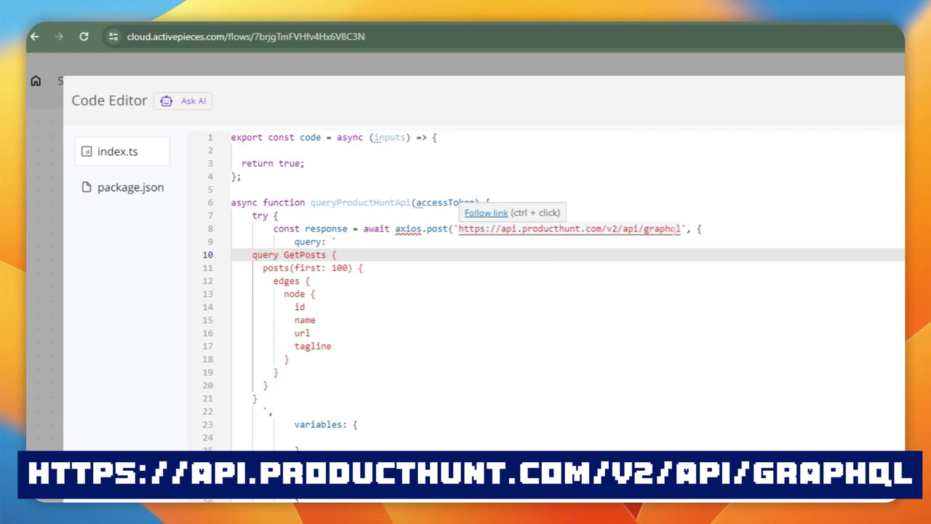
pyautogui.click(698, 228)
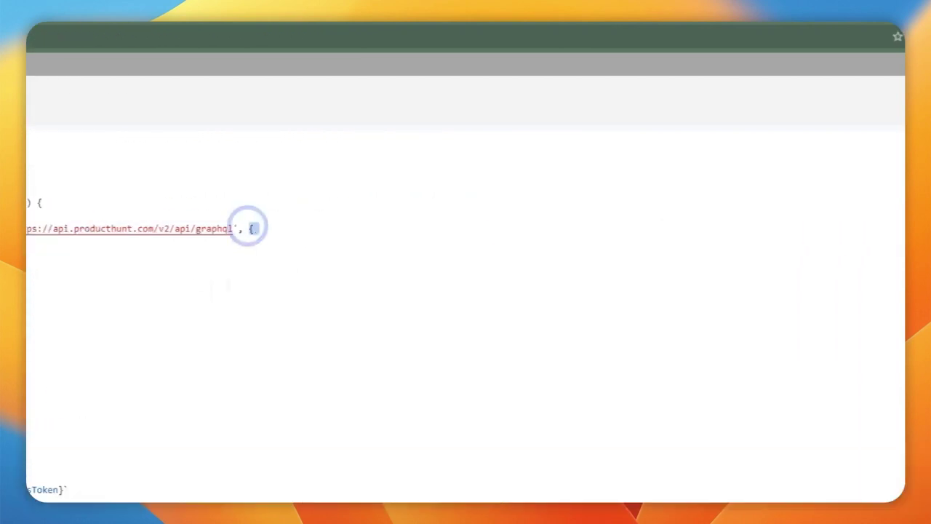
pyautogui.moveTo(248, 228); pyautogui.dragTo(260, 266)
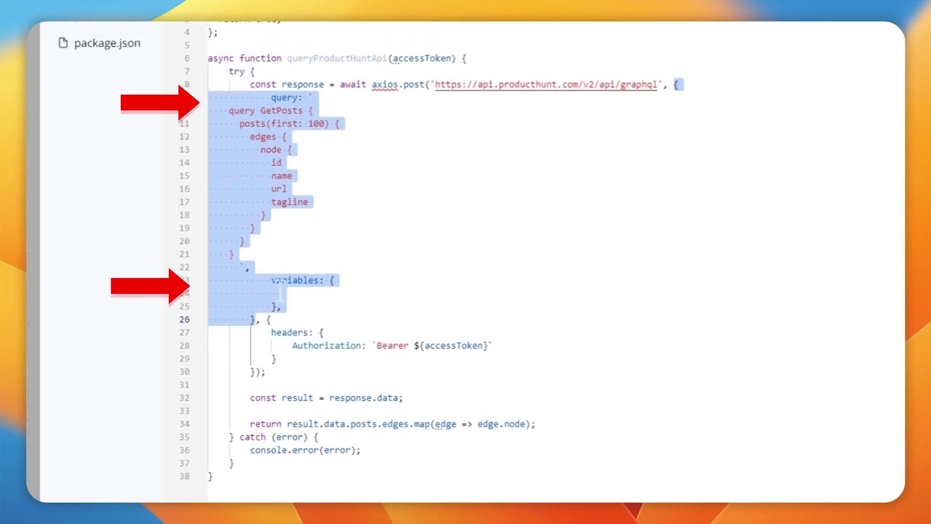
pyautogui.click(281, 282)
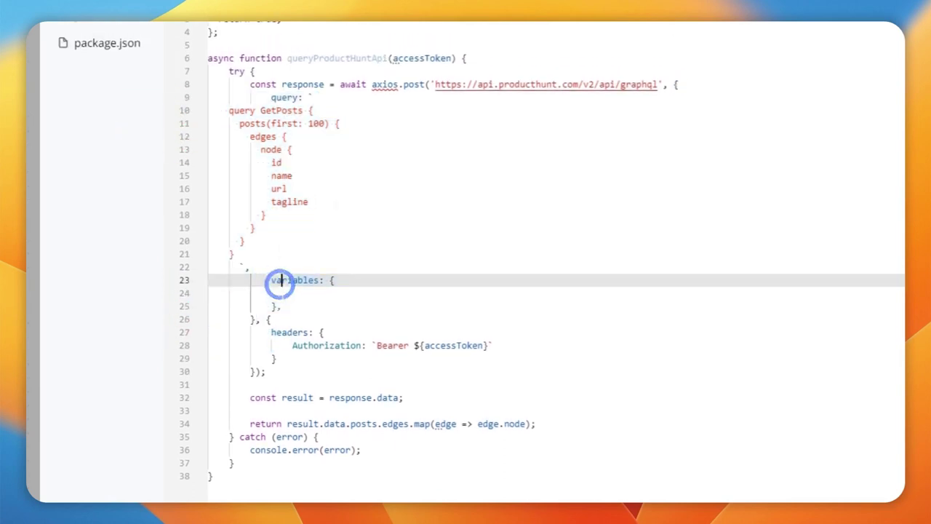
pyautogui.moveTo(282, 306); pyautogui.dragTo(244, 282)
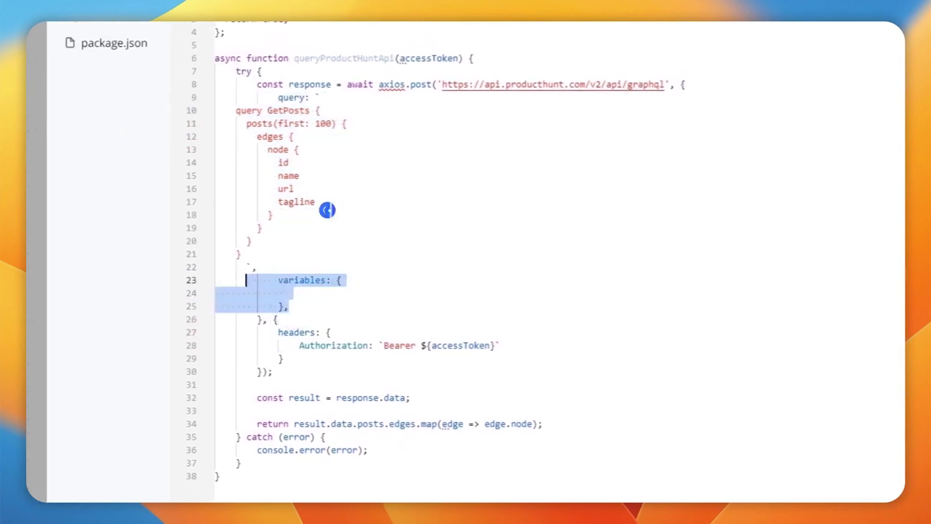
pyautogui.click(318, 110)
# Review the GetPosts query and its posts fields in the code editor
pyautogui.moveTo(248, 321); pyautogui.dragTo(310, 164)
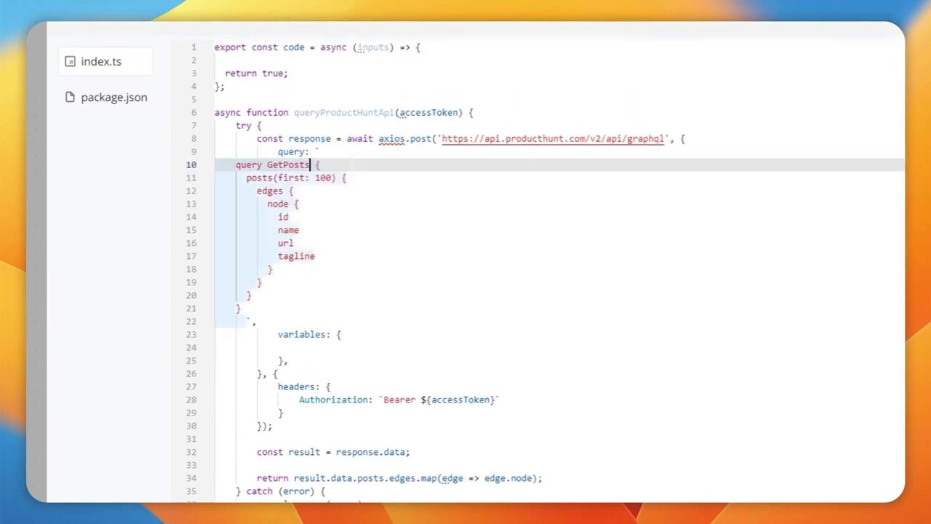
pyautogui.press('Left')
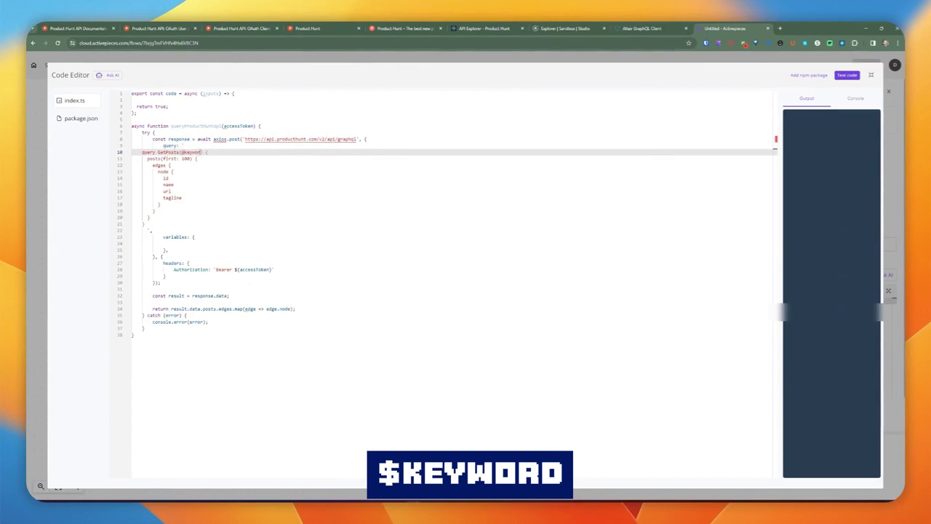
pyautogui.write('(')
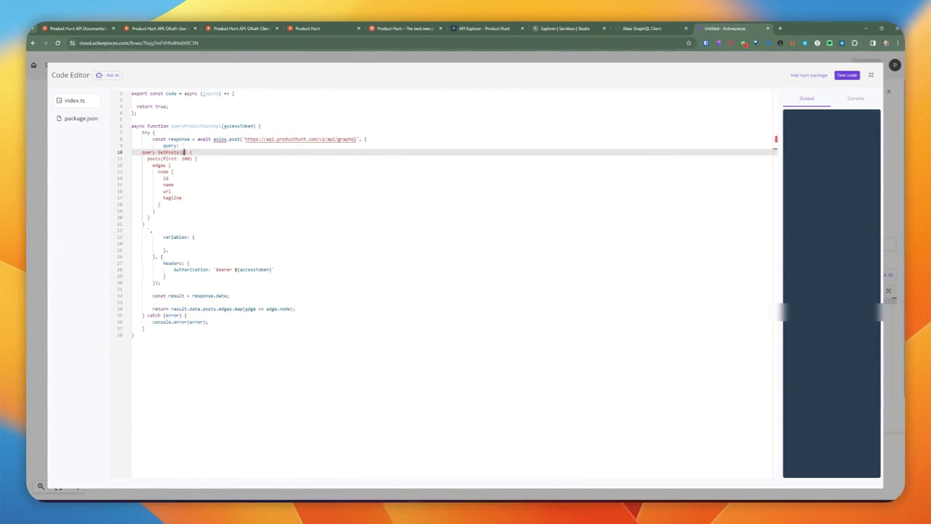
pyautogui.moveTo(133, 158); pyautogui.dragTo(161, 204)
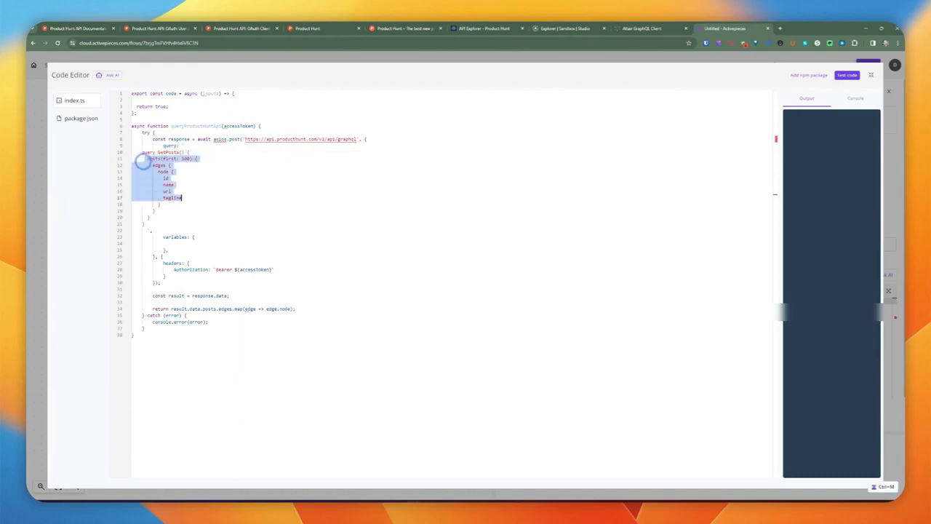
pyautogui.click(193, 203)
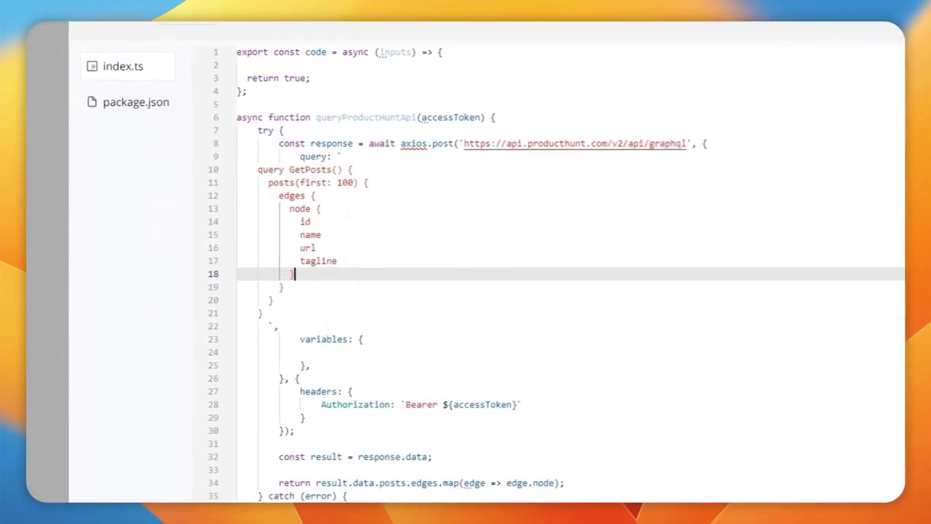
pyautogui.click(280, 326)
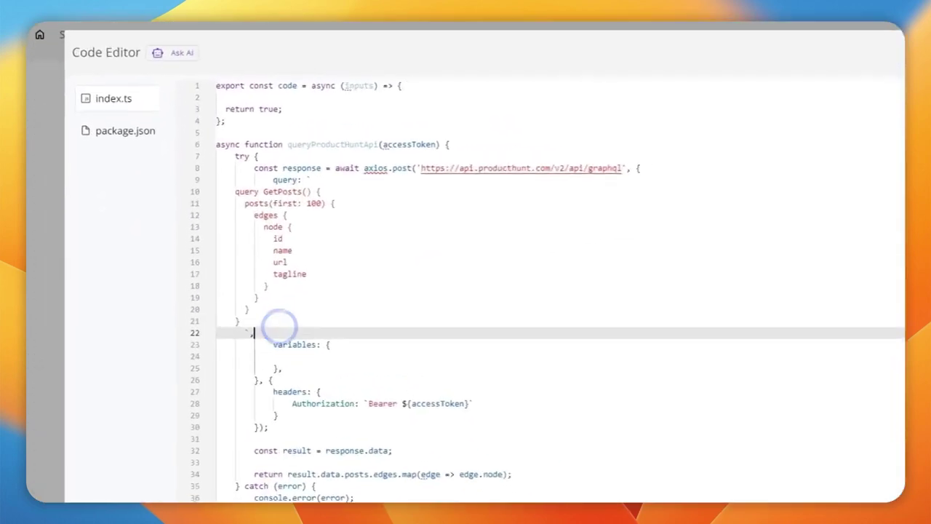
pyautogui.moveTo(265, 345); pyautogui.dragTo(237, 200)
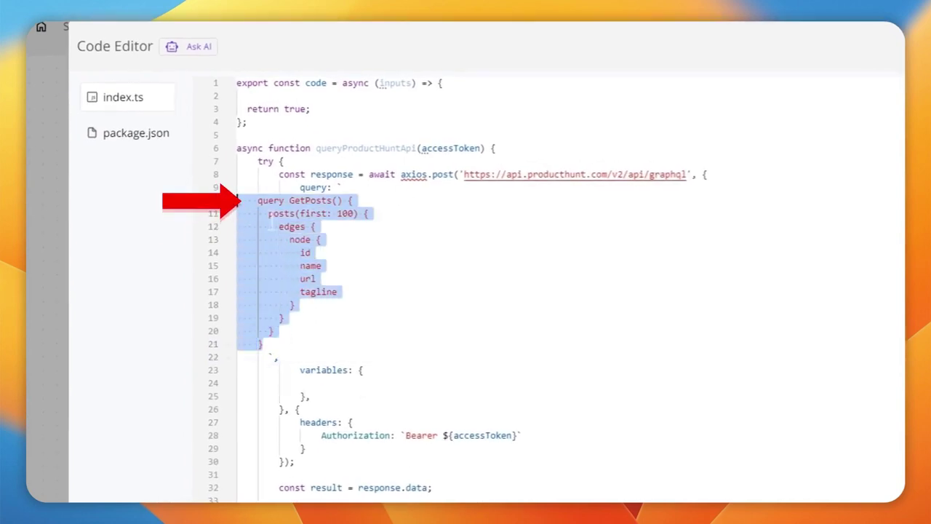
pyautogui.click(353, 240)
pyautogui.moveTo(269, 357); pyautogui.dragTo(258, 200)
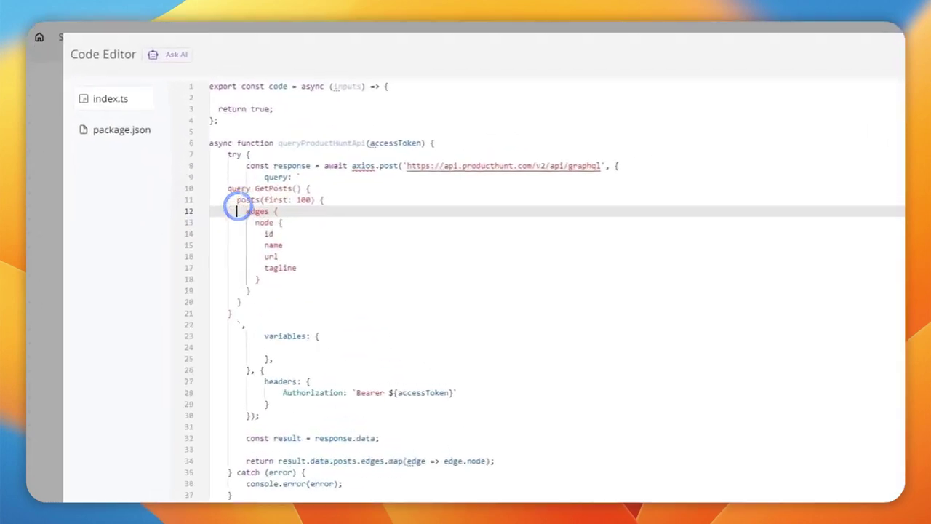
pyautogui.moveTo(291, 225); pyautogui.dragTo(284, 201)
pyautogui.click(305, 213)
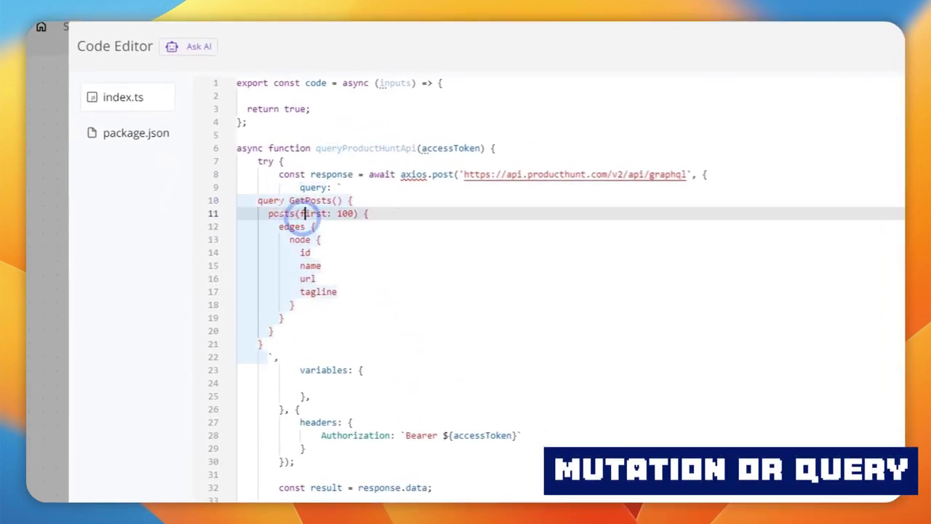
# Delete the GetPosts() operation name so line 10 reads 'query {'
pyautogui.moveTo(343, 200); pyautogui.dragTo(305, 200)
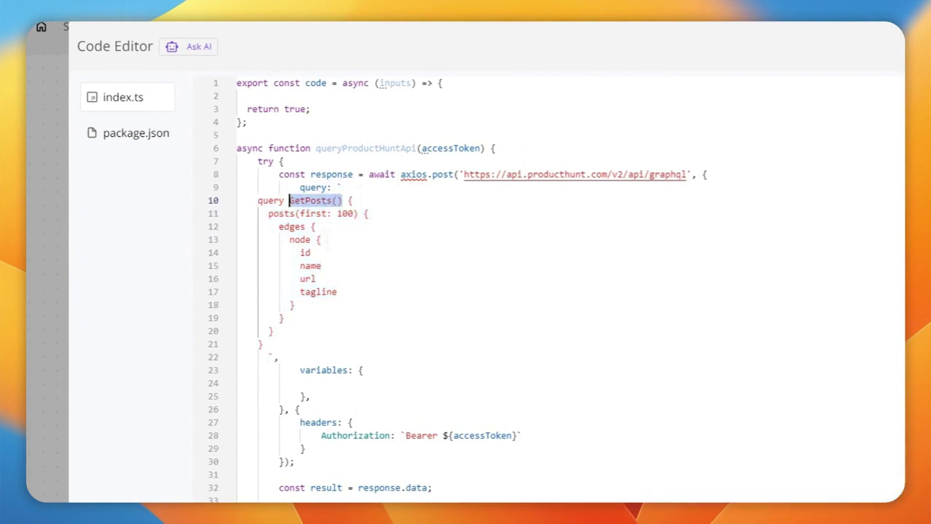
pyautogui.press('BackSpace')
pyautogui.press('BackSpace')
pyautogui.click(331, 241)
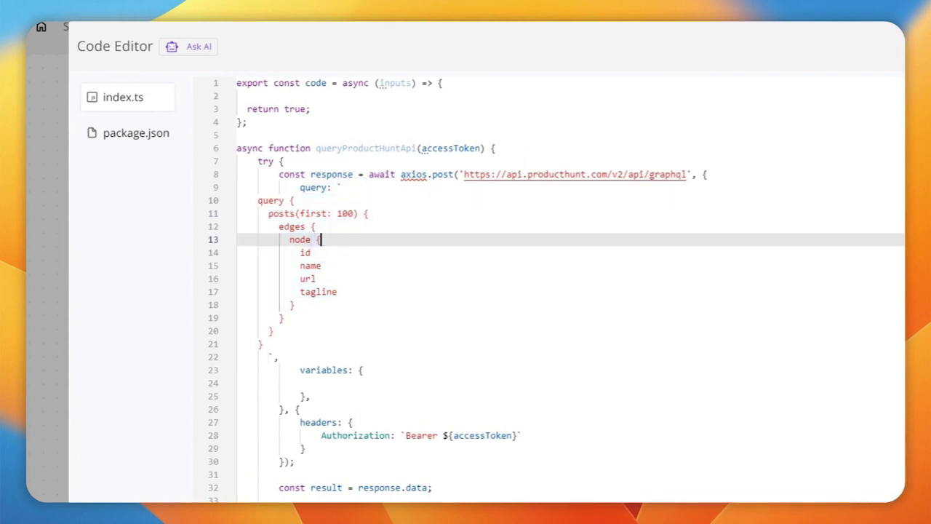
pyautogui.moveTo(268, 213); pyautogui.dragTo(295, 306)
pyautogui.click(273, 225)
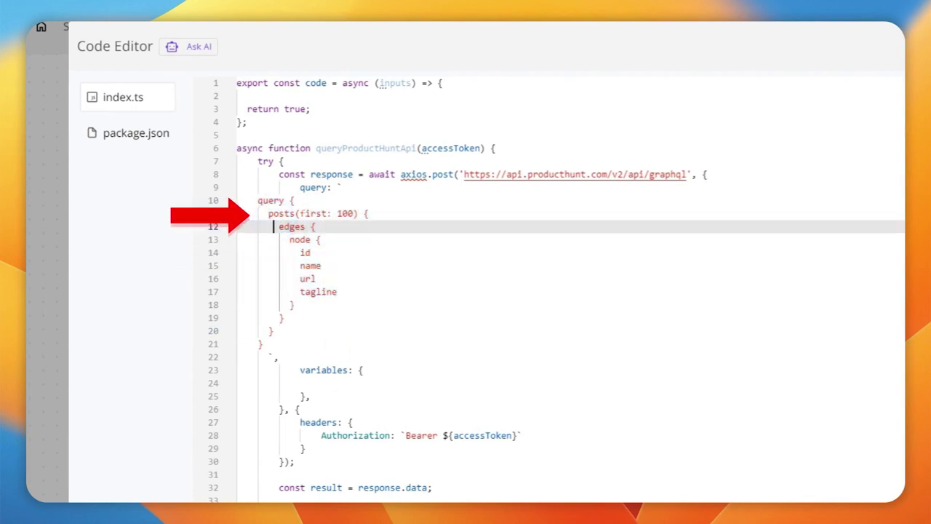
# Change the posts(first: 100) limit on line 11 to 20
pyautogui.doubleClick(314, 213)
pyautogui.doubleClick(345, 214)
pyautogui.write('2')
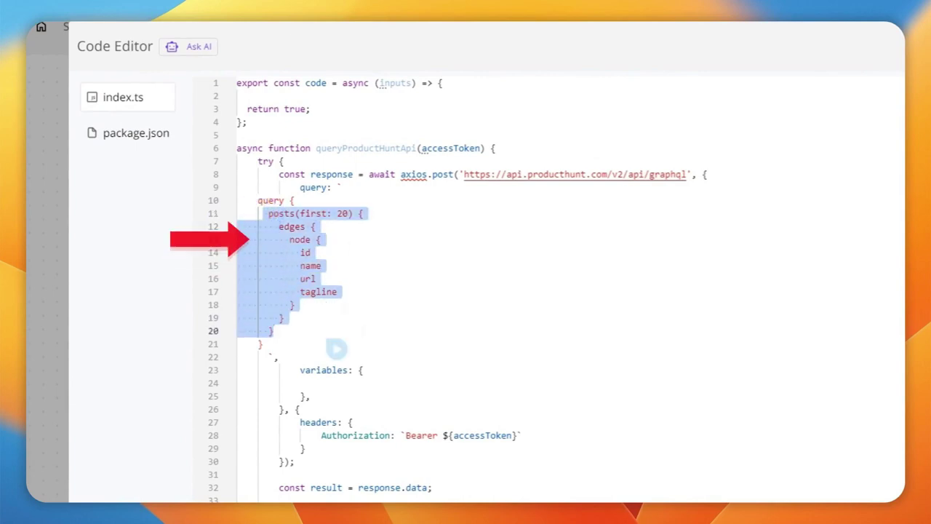
pyautogui.click(284, 227)
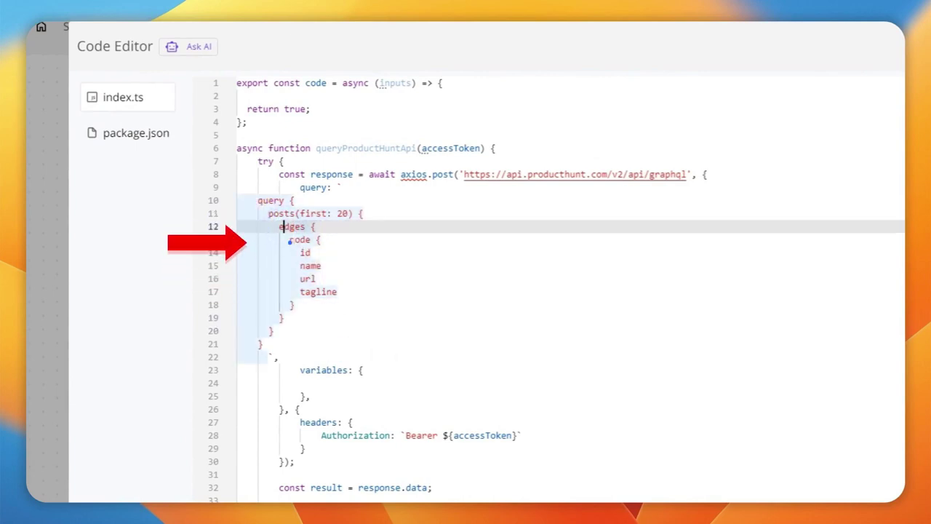
pyautogui.click(289, 239)
# Review the queried node fields: id, name, url and tagline
pyautogui.moveTo(300, 253); pyautogui.dragTo(337, 292)
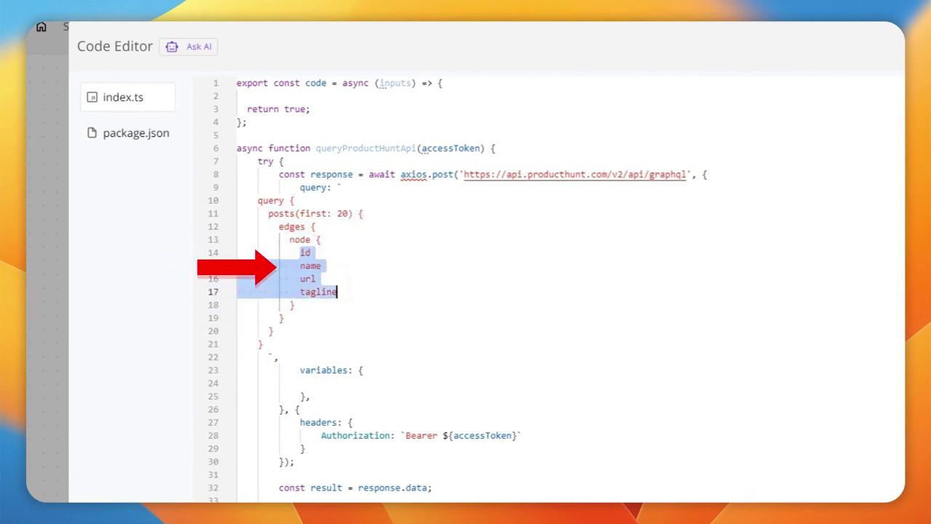
pyautogui.click(353, 256)
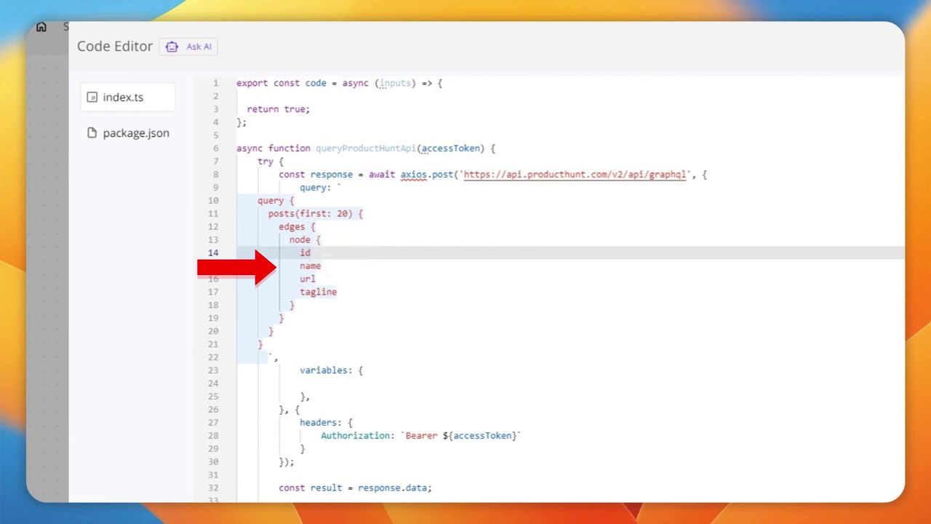
pyautogui.click(329, 279)
pyautogui.click(339, 292)
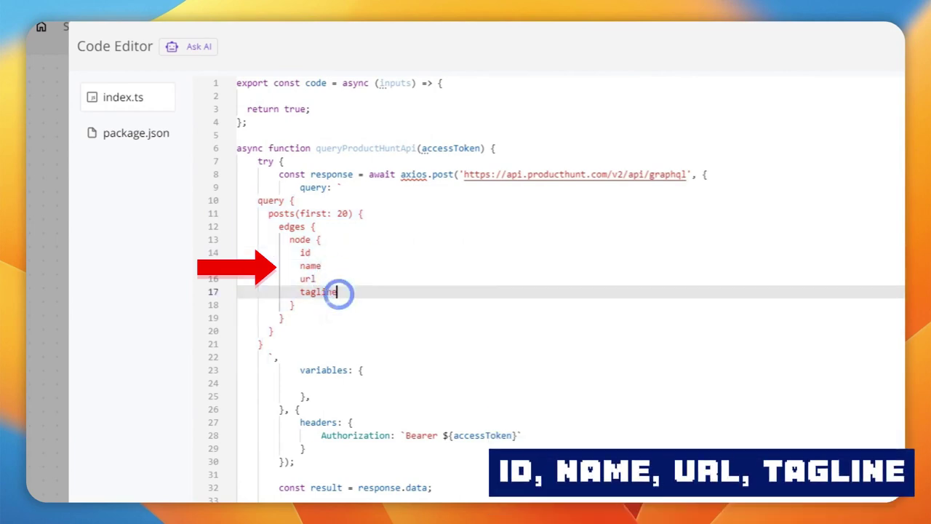
pyautogui.click(299, 346)
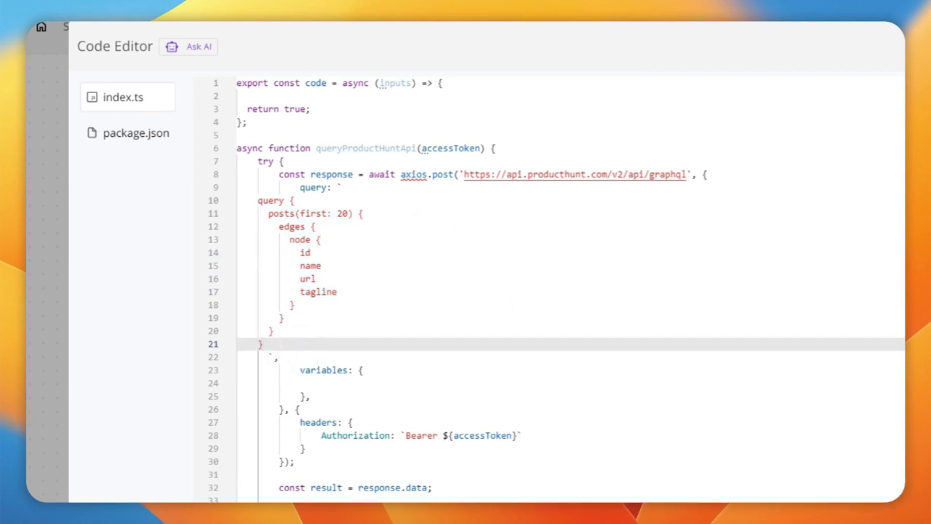
pyautogui.click(293, 409)
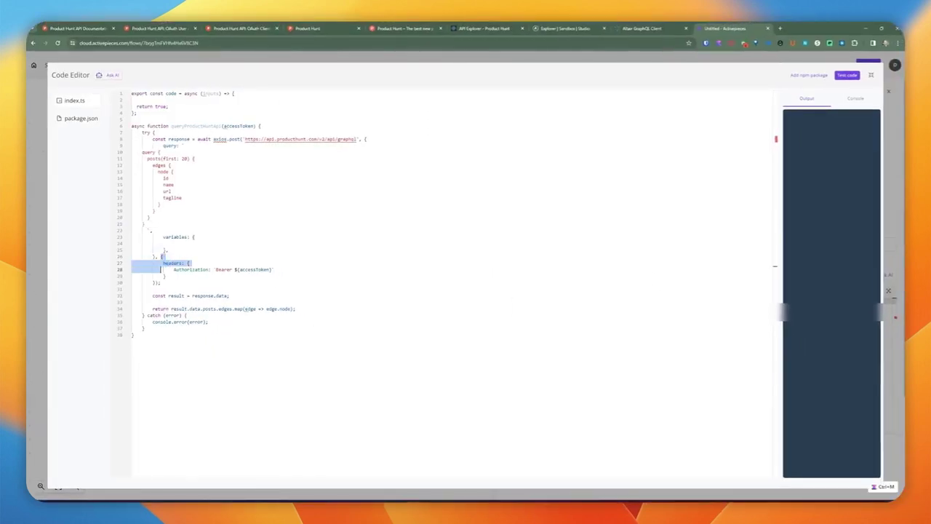
# Review the request headers' Authorization Bearer accessToken line and the request call
pyautogui.moveTo(161, 269); pyautogui.dragTo(154, 276)
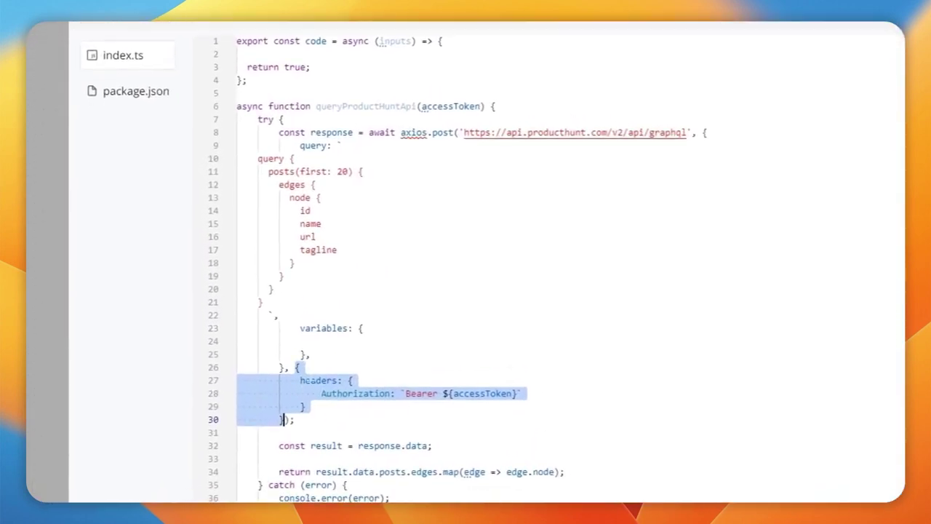
pyautogui.click(356, 354)
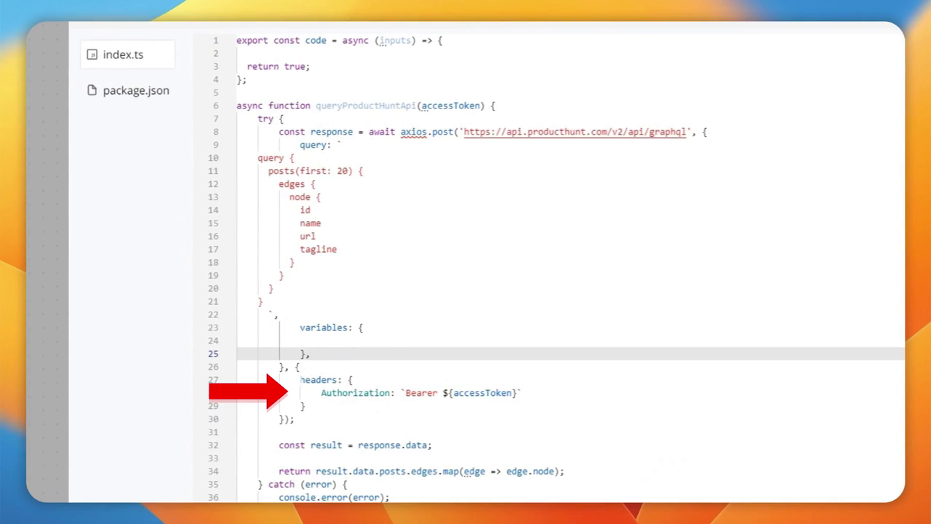
pyautogui.moveTo(300, 379); pyautogui.dragTo(336, 392)
pyautogui.click(303, 405)
pyautogui.doubleClick(334, 394)
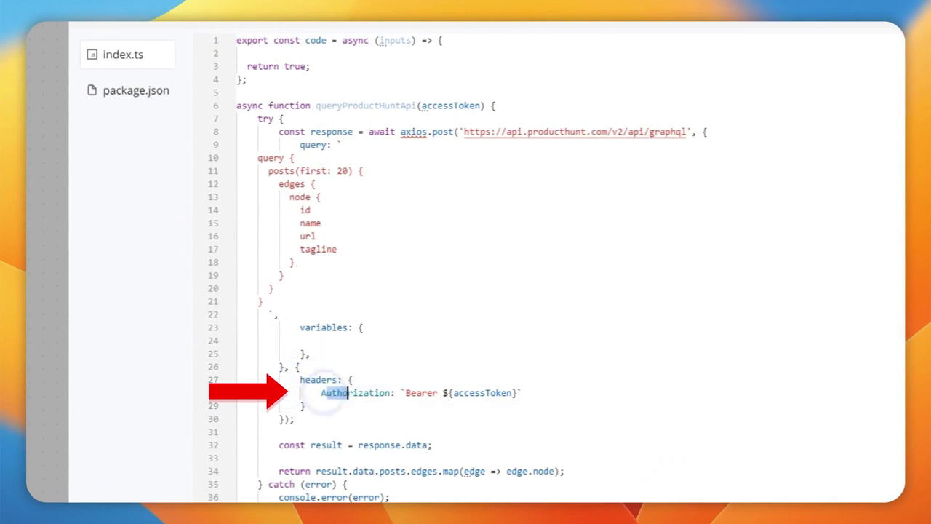
pyautogui.click(403, 392)
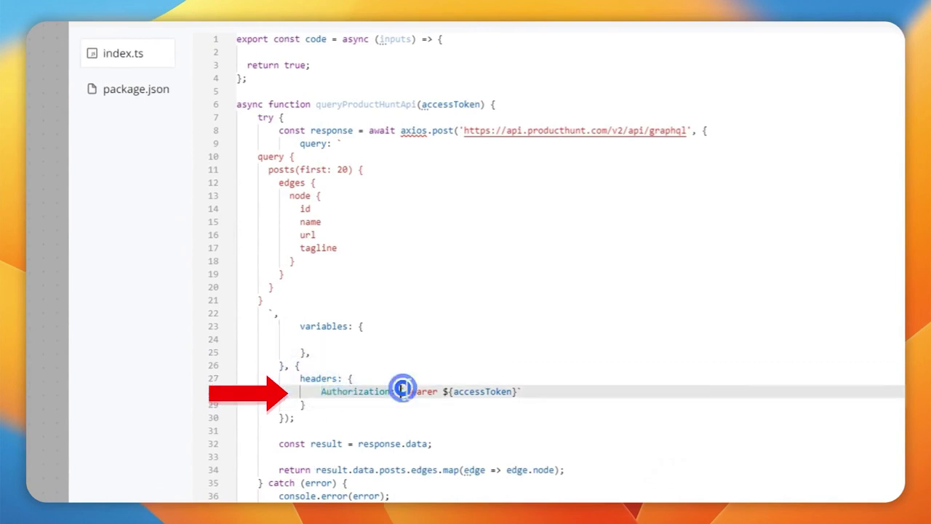
pyautogui.scroll(-1, 405, 378)
pyautogui.doubleClick(480, 373)
pyautogui.scroll(-2, 509, 261)
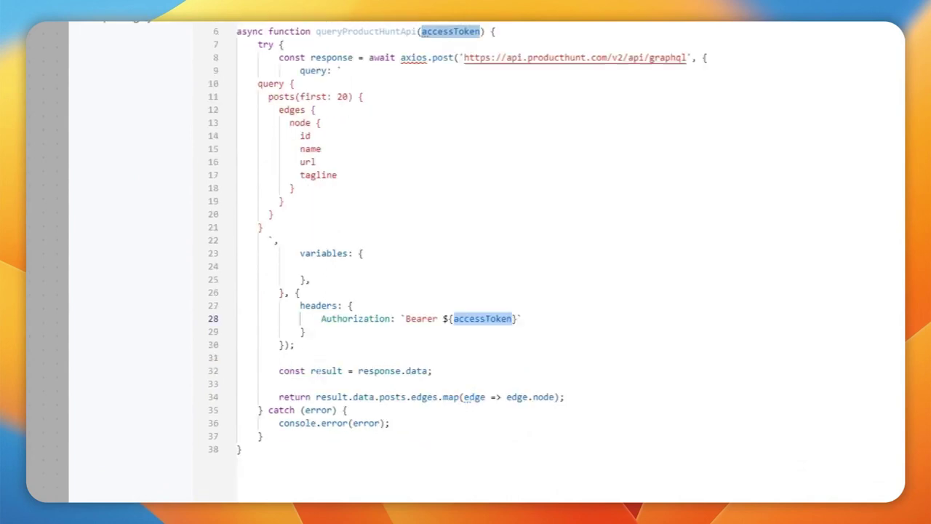
pyautogui.click(370, 344)
pyautogui.moveTo(326, 370); pyautogui.dragTo(401, 147)
# Review the return expression mapping result.data edges to edge.node, then test the code
pyautogui.click(322, 143)
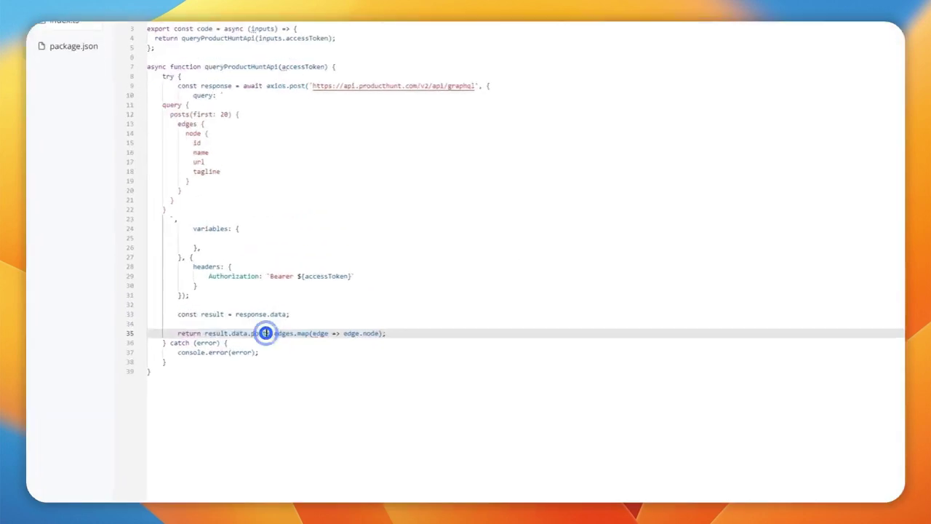
pyautogui.moveTo(214, 315); pyautogui.dragTo(271, 315)
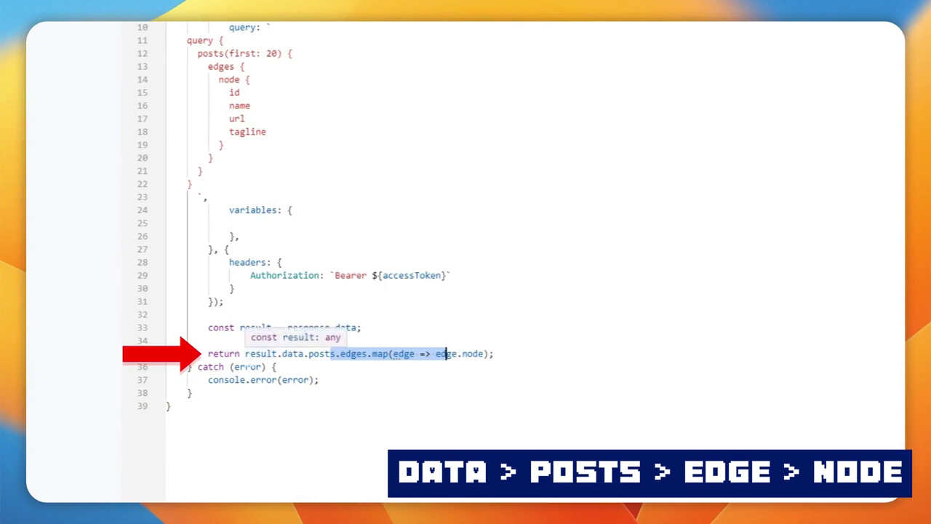
pyautogui.moveTo(244, 354); pyautogui.dragTo(303, 353)
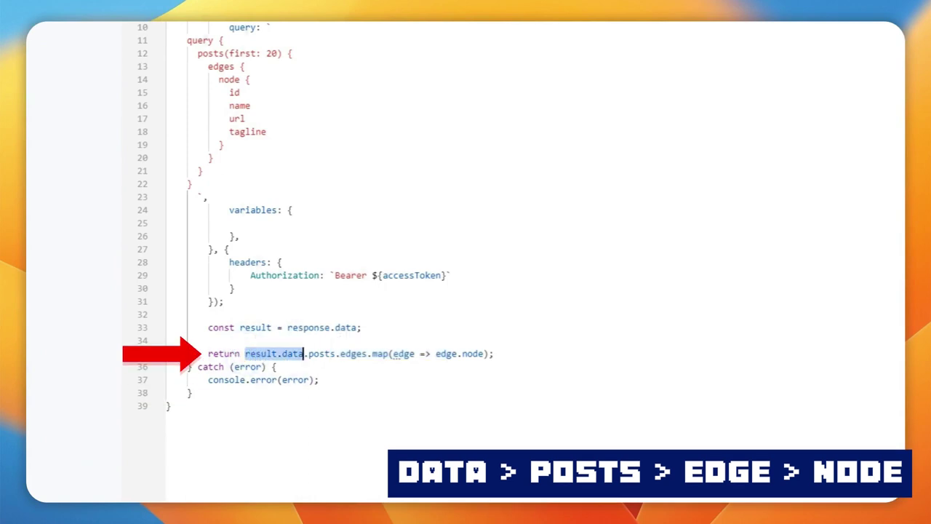
pyautogui.click(489, 362)
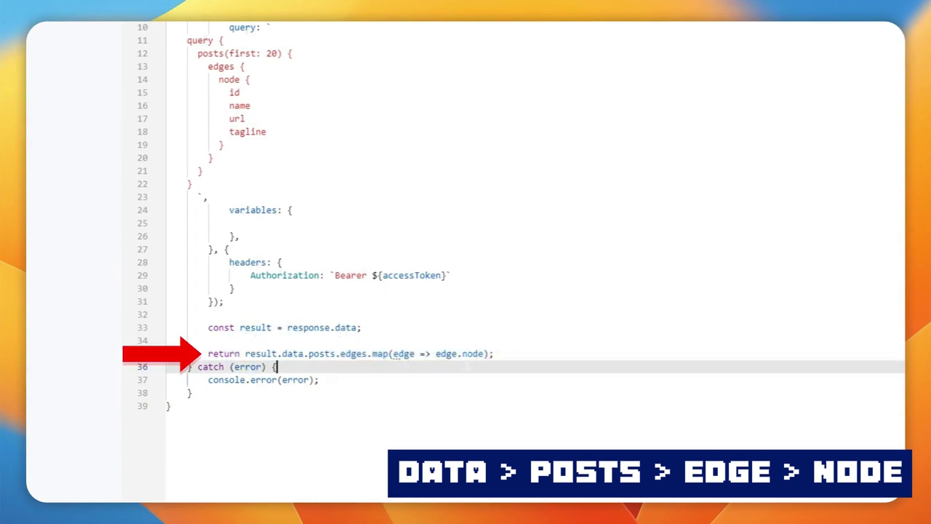
pyautogui.click(460, 353)
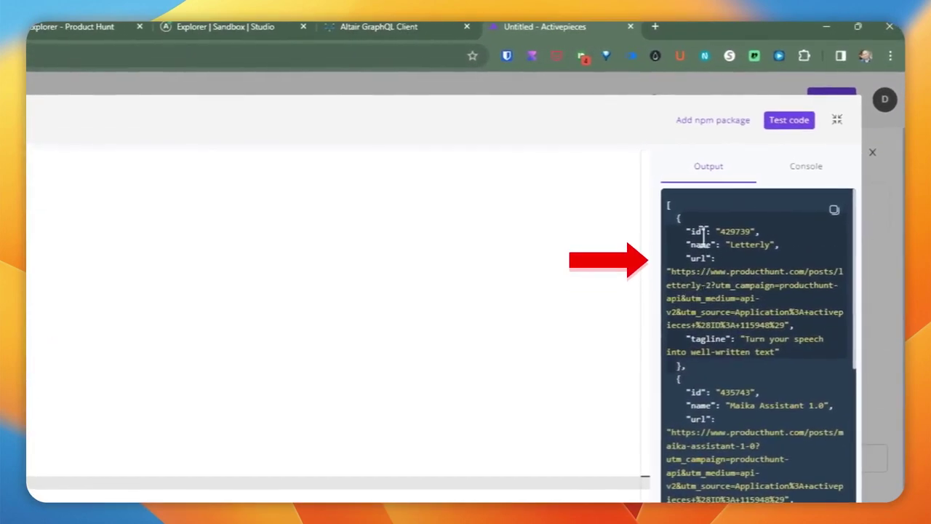
pyautogui.click(701, 243)
pyautogui.click(698, 250)
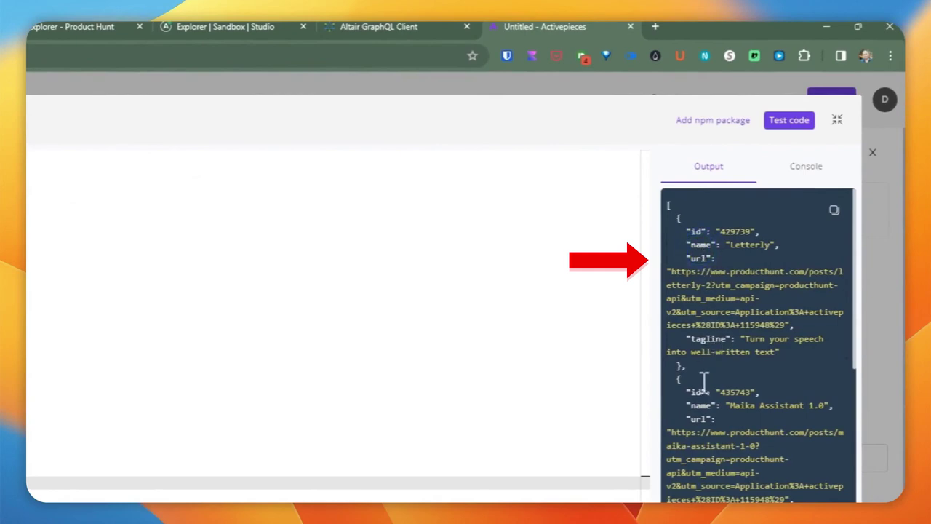
# Exit the full-screen editor and test the Code step to produce sample post data
pyautogui.click(837, 119)
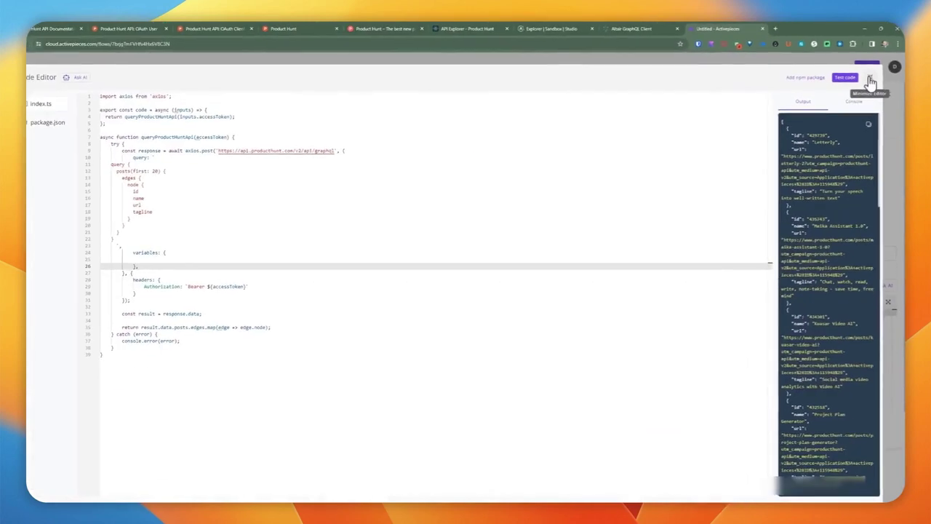
pyautogui.click(594, 364)
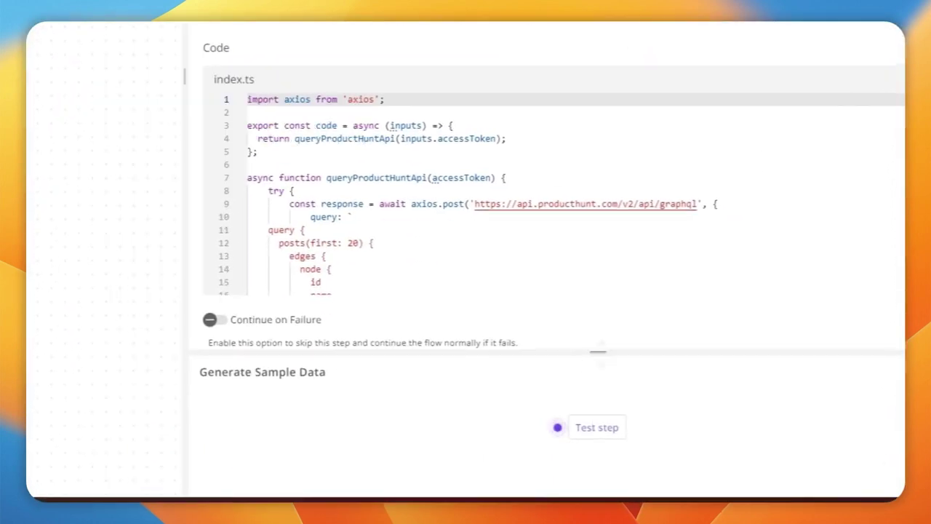
pyautogui.moveTo(598, 287); pyautogui.dragTo(618, 302)
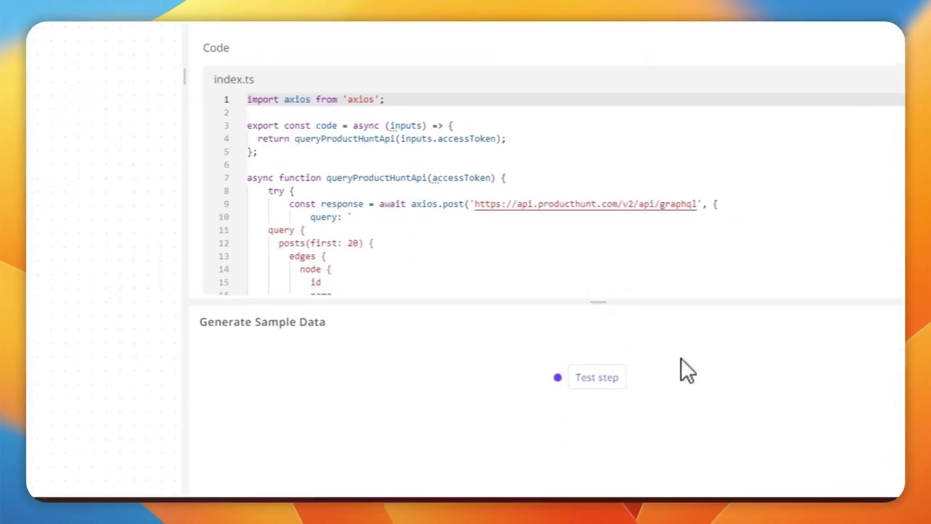
pyautogui.click(597, 379)
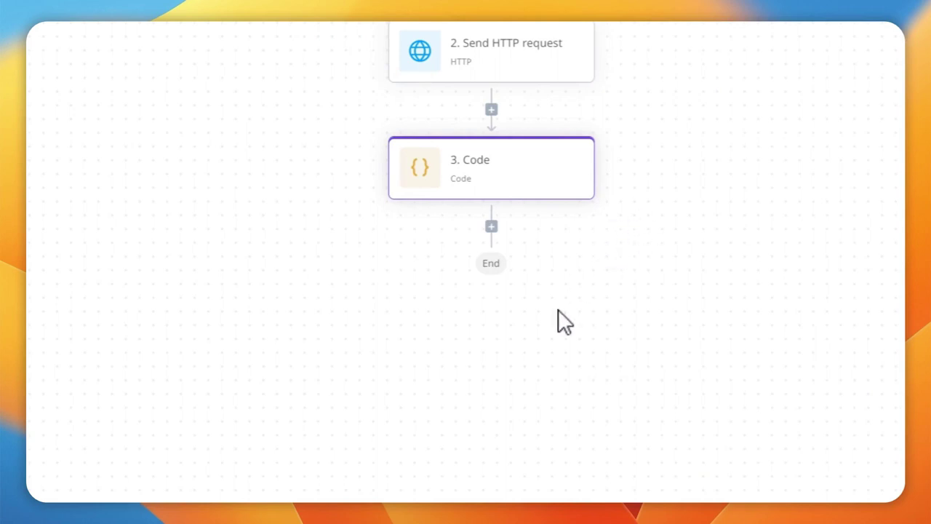
# Add a Loop on Items step after the Code step, with the Code step's output as its items
pyautogui.click(492, 227)
pyautogui.click(682, 141)
pyautogui.scroll(-3, 540, 277)
pyautogui.scroll(-2, 517, 313)
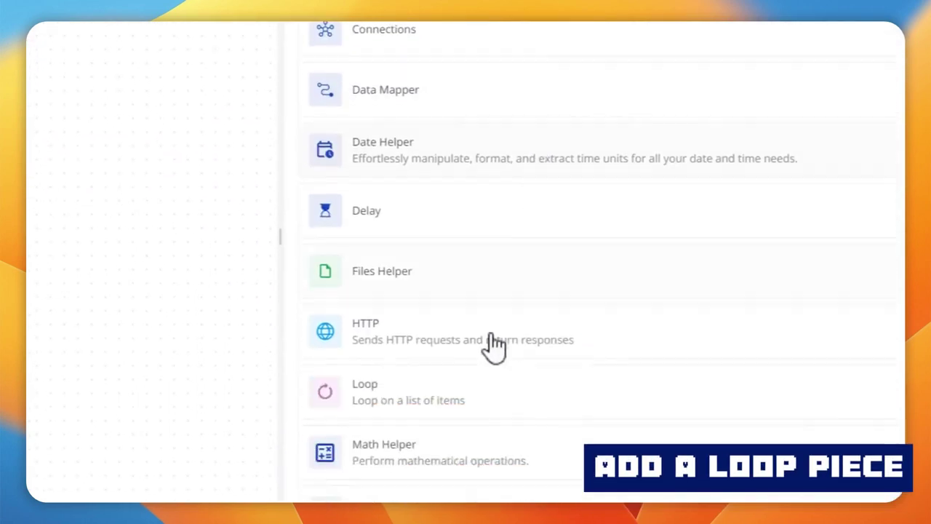
pyautogui.click(493, 391)
pyautogui.click(480, 141)
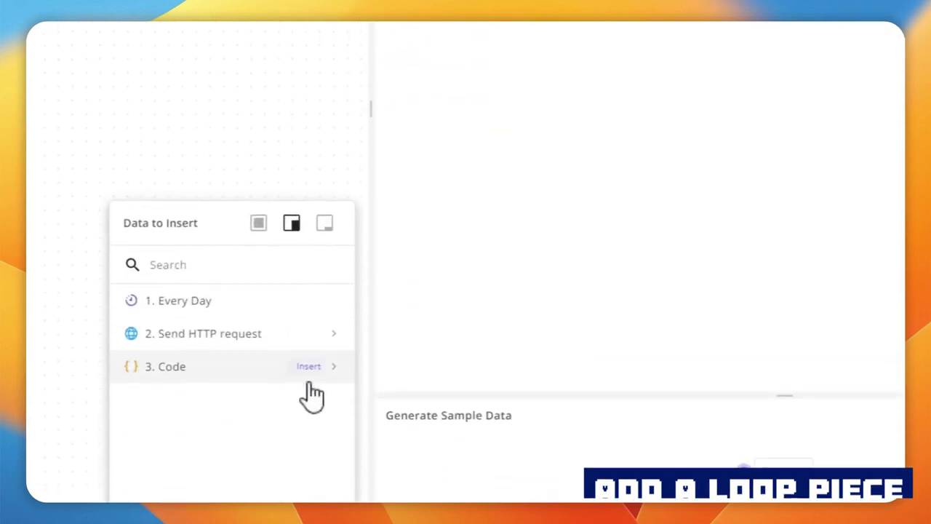
pyautogui.click(333, 355)
pyautogui.scroll(-3, 320, 313)
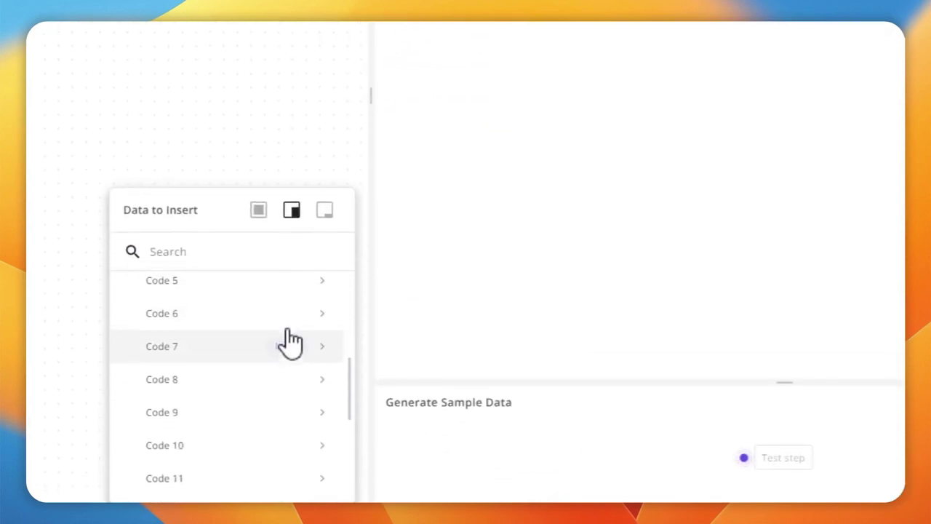
pyautogui.scroll(5, 264, 370)
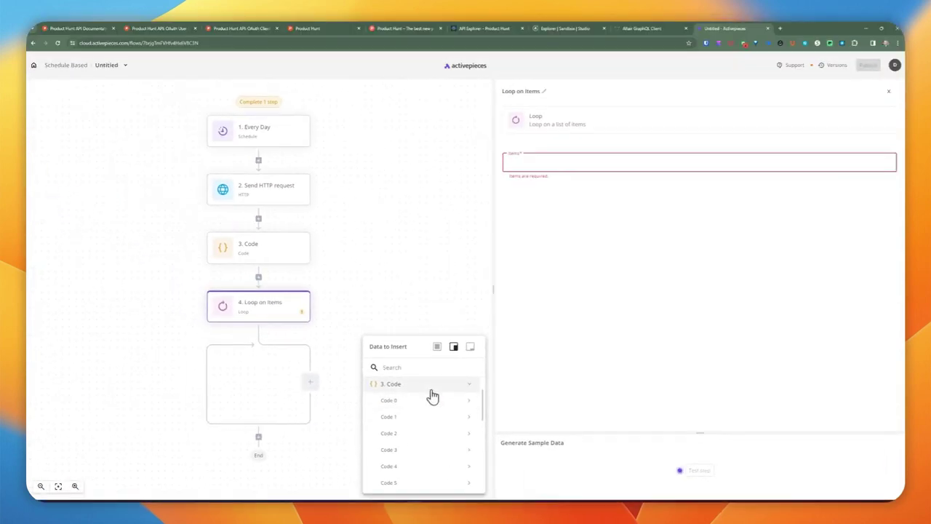
pyautogui.click(471, 388)
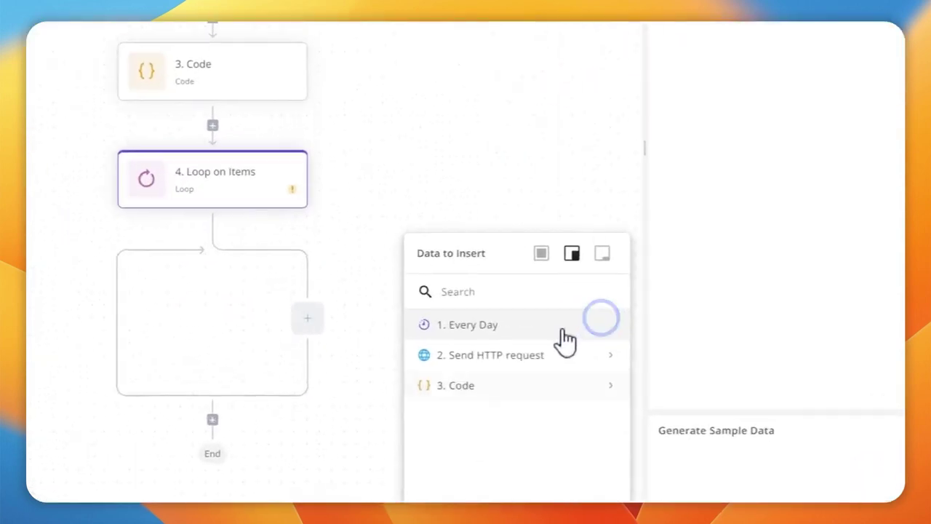
pyautogui.click(458, 415)
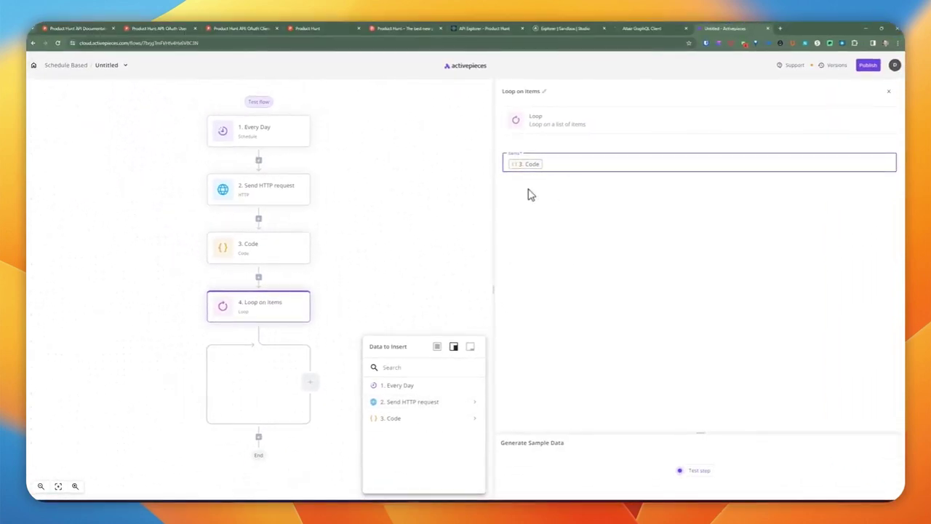
pyautogui.click(356, 299)
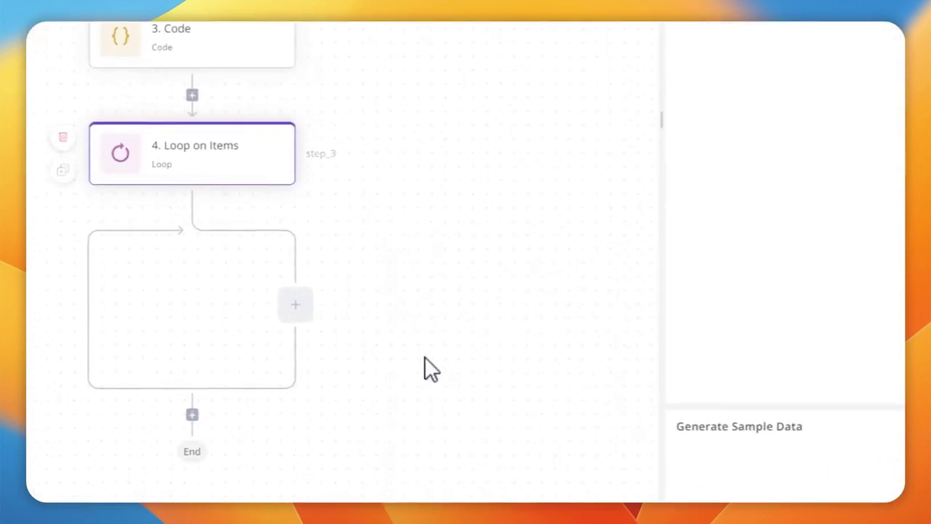
# Test the loop step and inspect the output: index 1 and the first post's item object
pyautogui.click(690, 473)
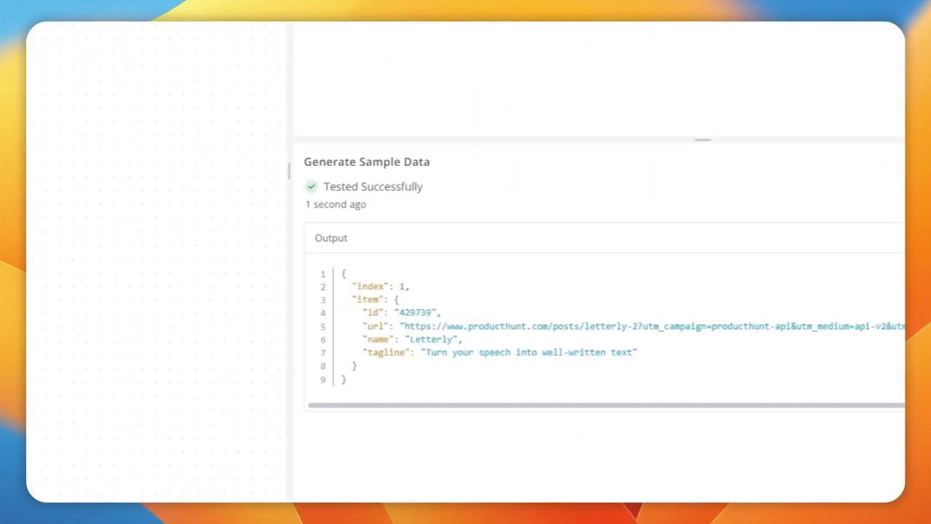
pyautogui.doubleClick(353, 285)
pyautogui.click(409, 349)
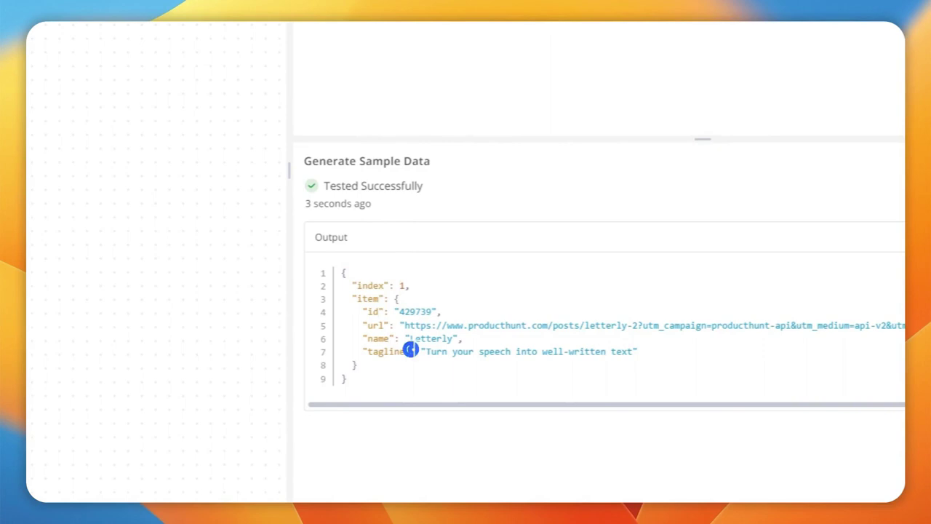
pyautogui.moveTo(376, 371); pyautogui.dragTo(356, 298)
pyautogui.click(384, 386)
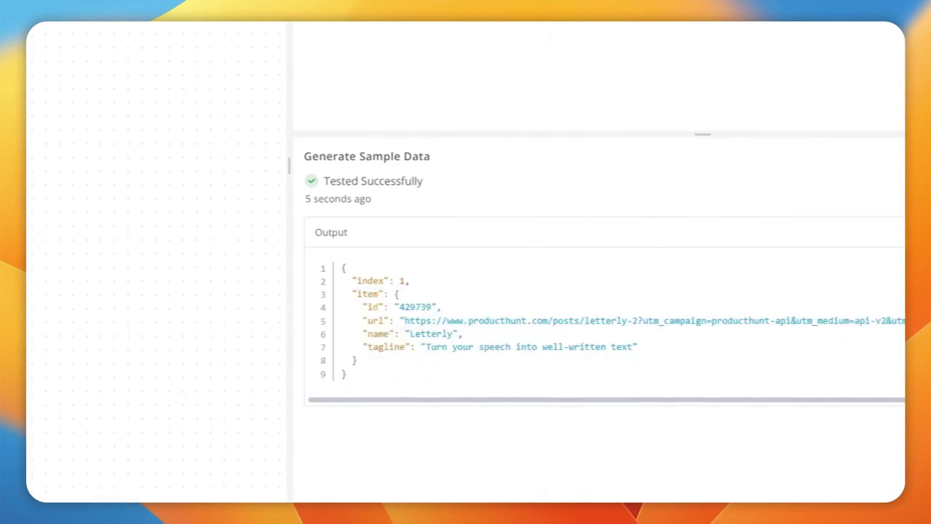
pyautogui.moveTo(347, 287); pyautogui.dragTo(412, 366)
pyautogui.click(419, 365)
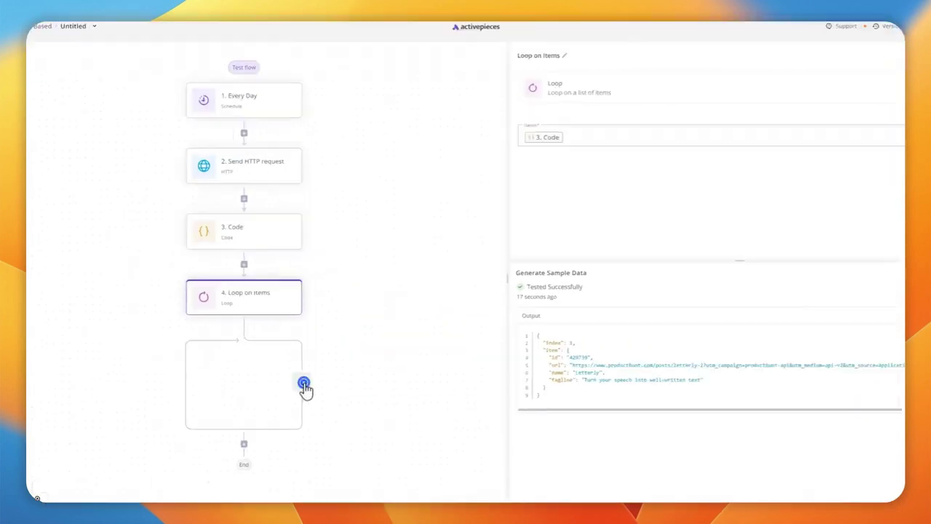
# Add an AITable Find Records step inside the loop using the apitable connection
pyautogui.click(310, 381)
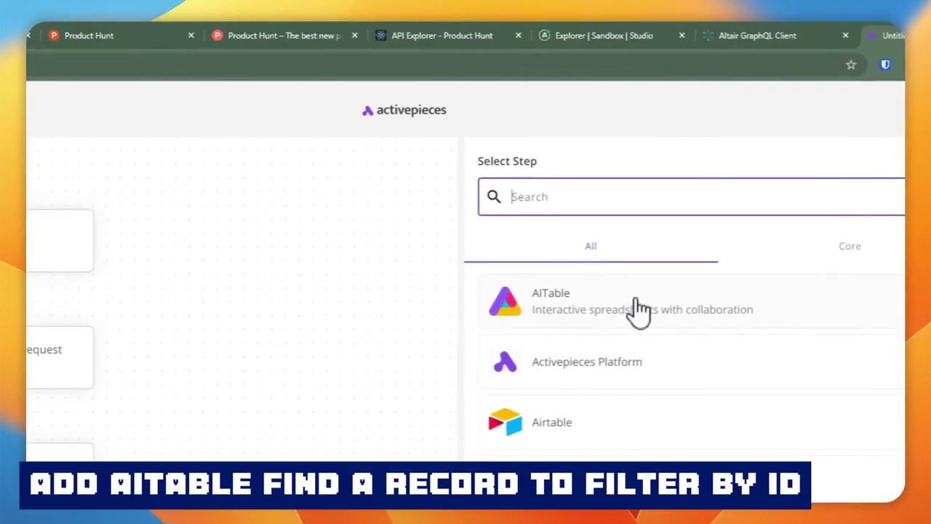
pyautogui.click(639, 309)
pyautogui.click(635, 308)
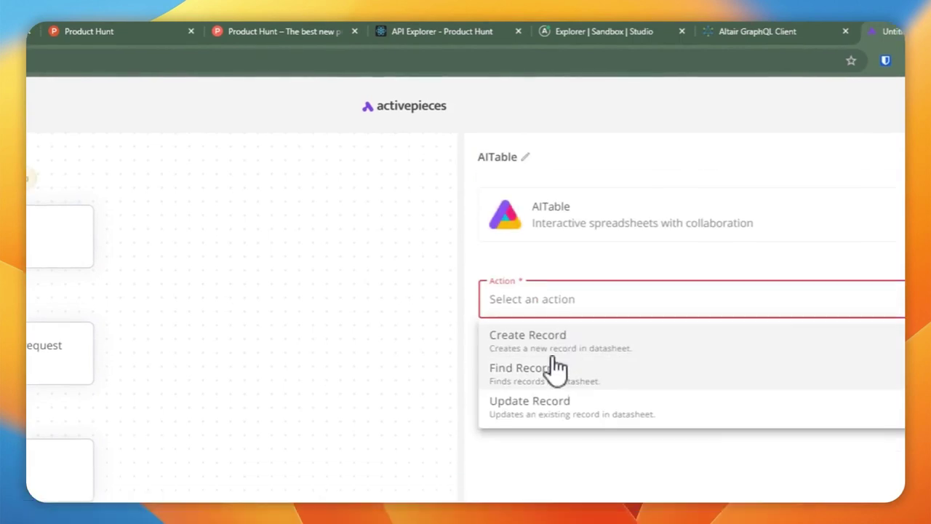
pyautogui.click(556, 372)
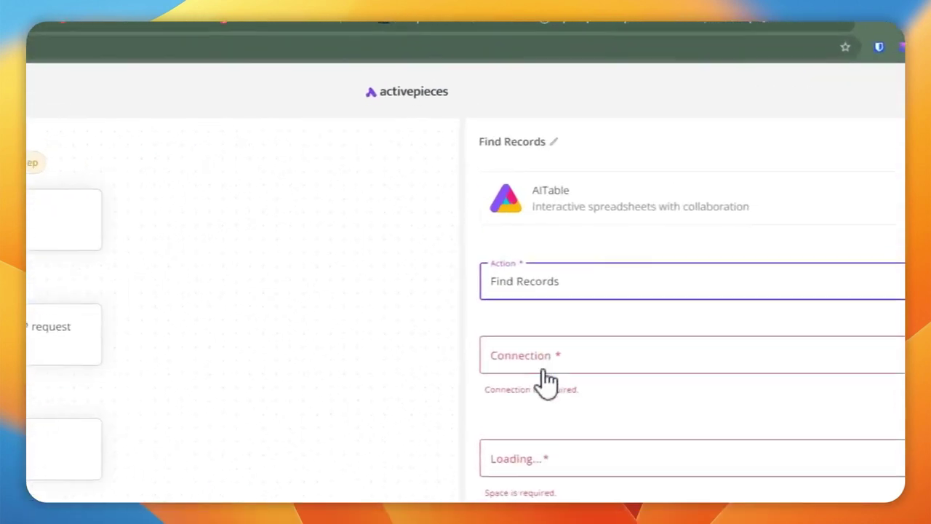
pyautogui.click(542, 364)
pyautogui.click(537, 385)
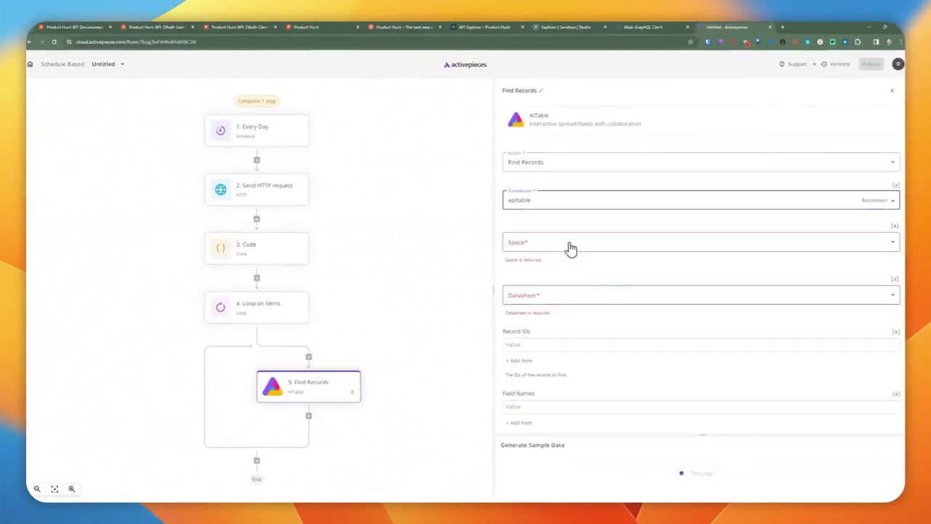
# Select the account's AITable space and the Product Hunt datasheet, then move to Field Names
pyautogui.click(565, 246)
pyautogui.click(540, 283)
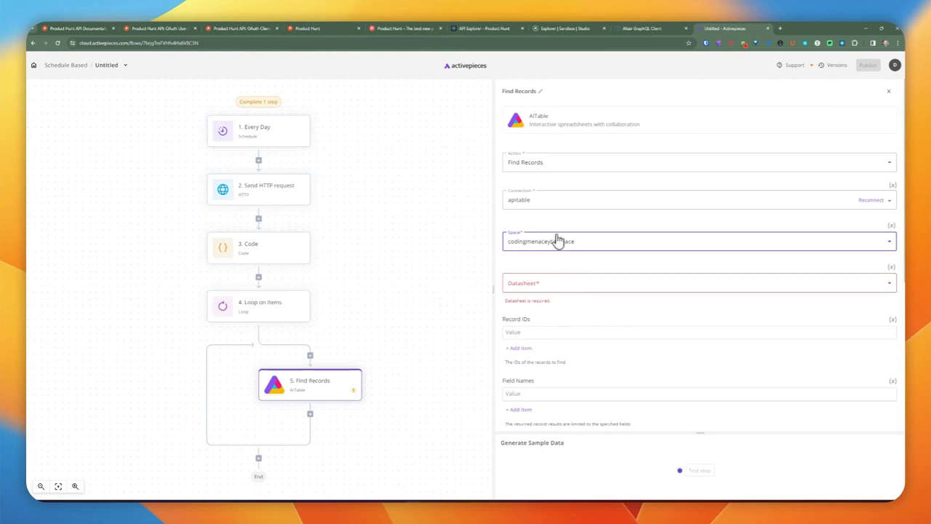
pyautogui.click(550, 284)
pyautogui.click(539, 329)
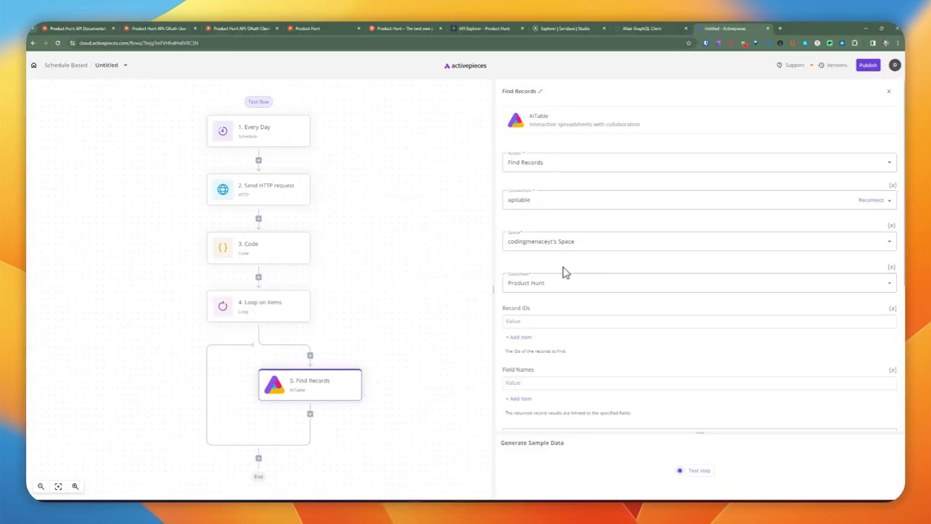
pyautogui.scroll(-1, 542, 298)
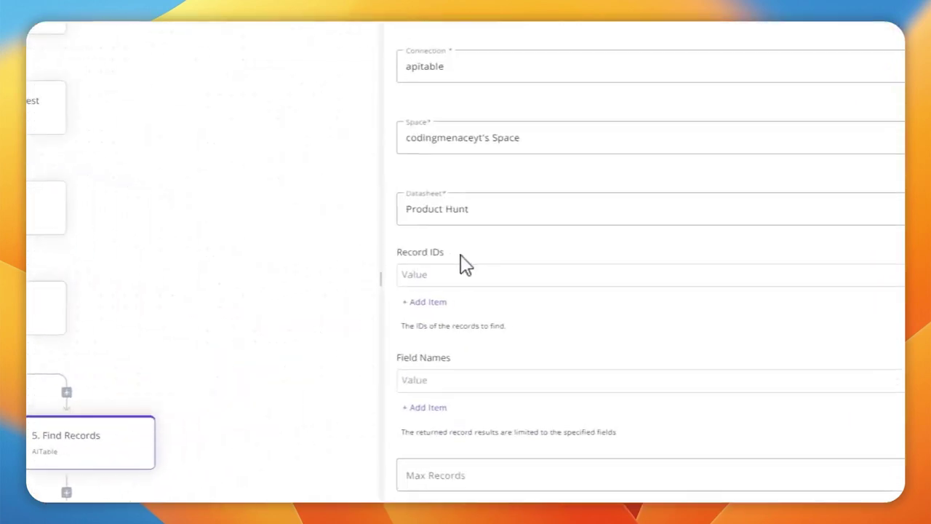
pyautogui.scroll(-4, 409, 294)
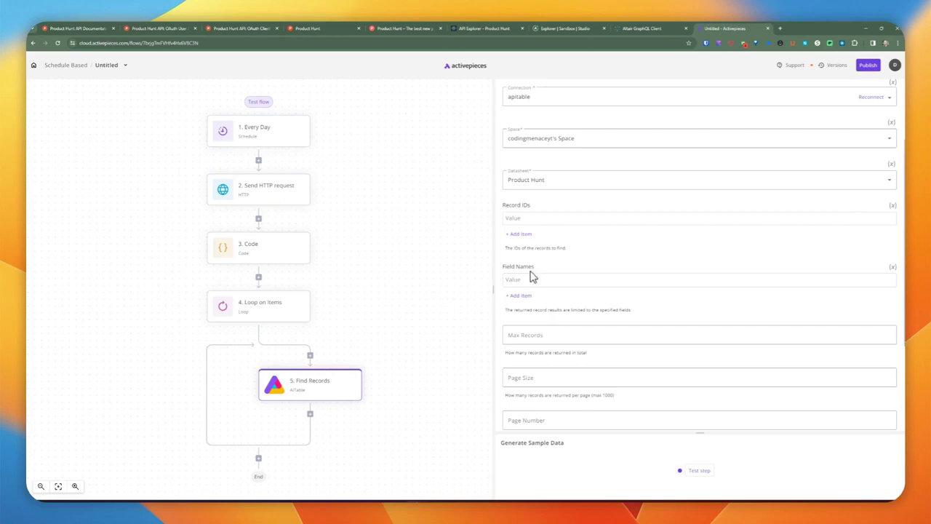
pyautogui.scroll(-1, 531, 275)
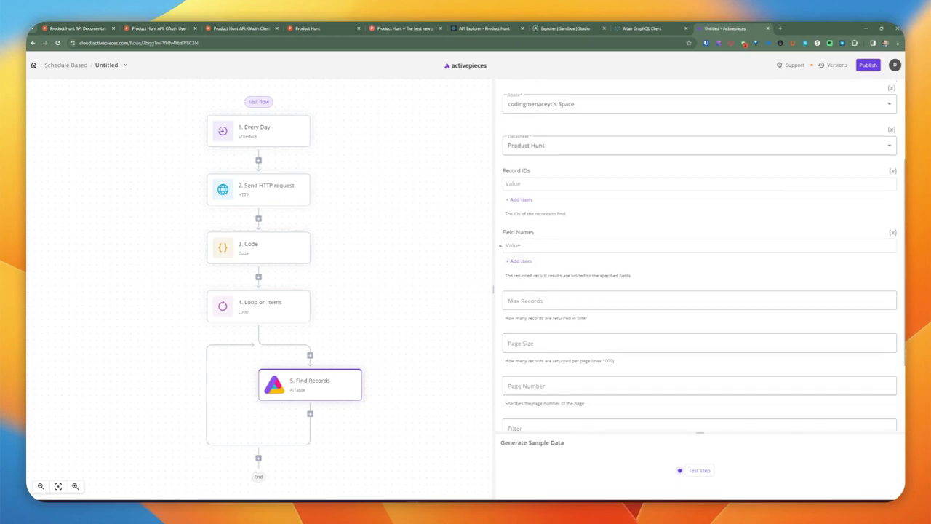
pyautogui.click(502, 245)
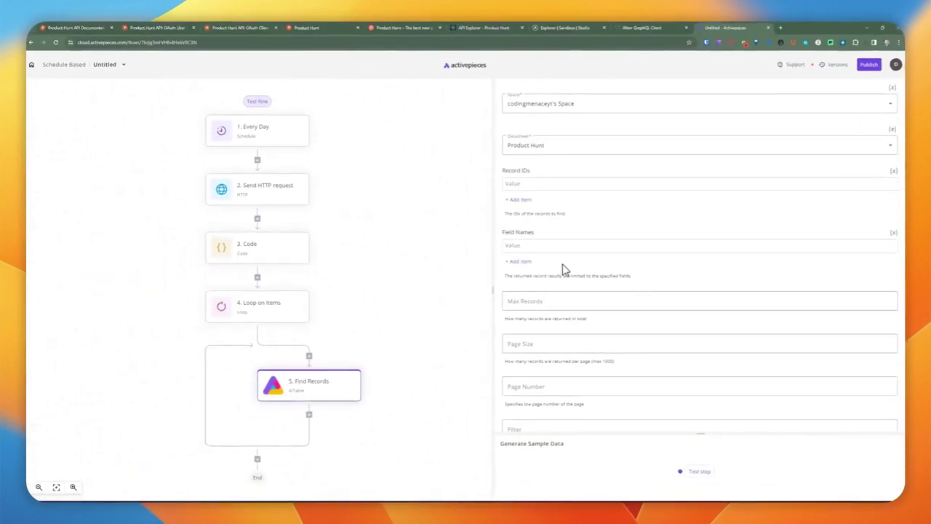
pyautogui.scroll(-3, 564, 269)
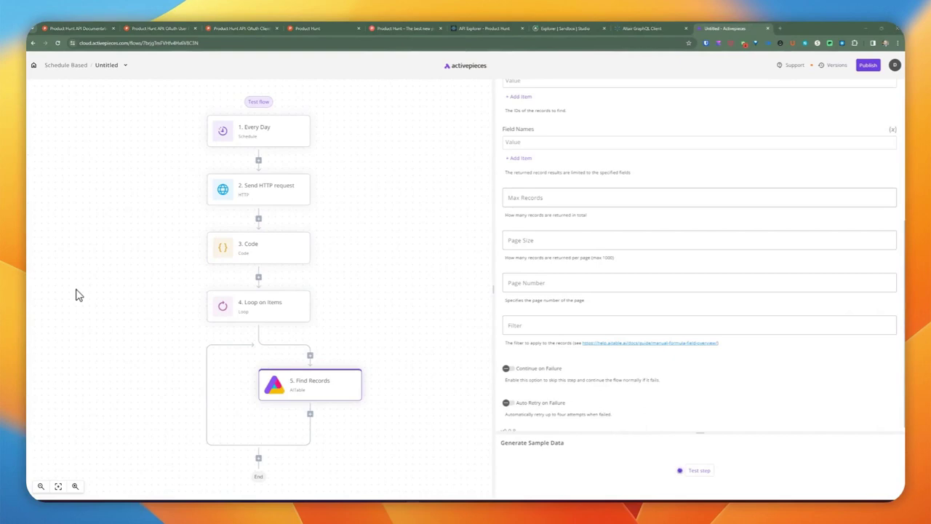
pyautogui.click(524, 326)
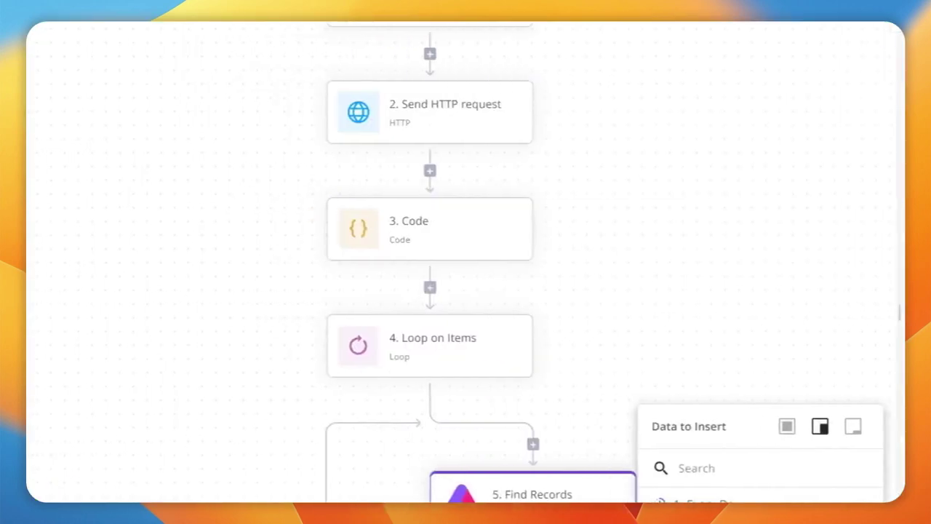
# Type Id= into the Find Records Filter field
pyautogui.click(676, 145)
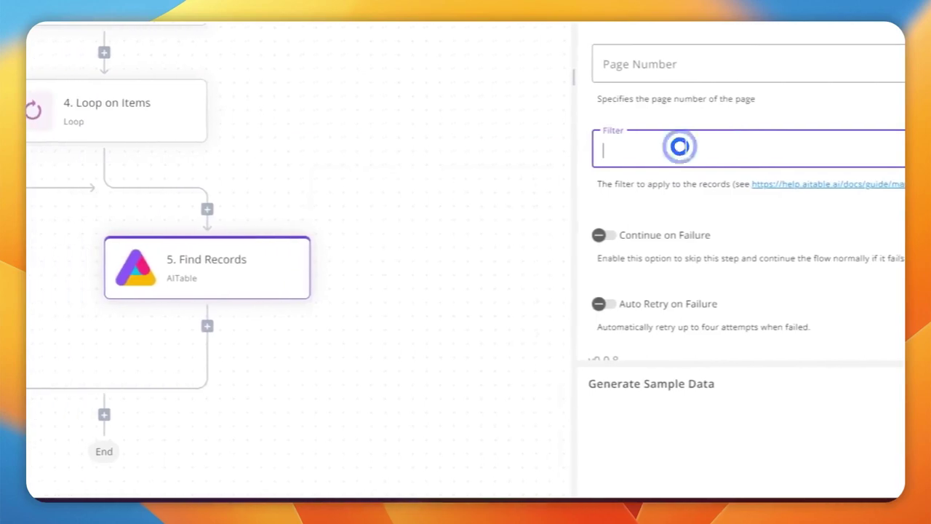
pyautogui.write('Id=')
pyautogui.click(537, 367)
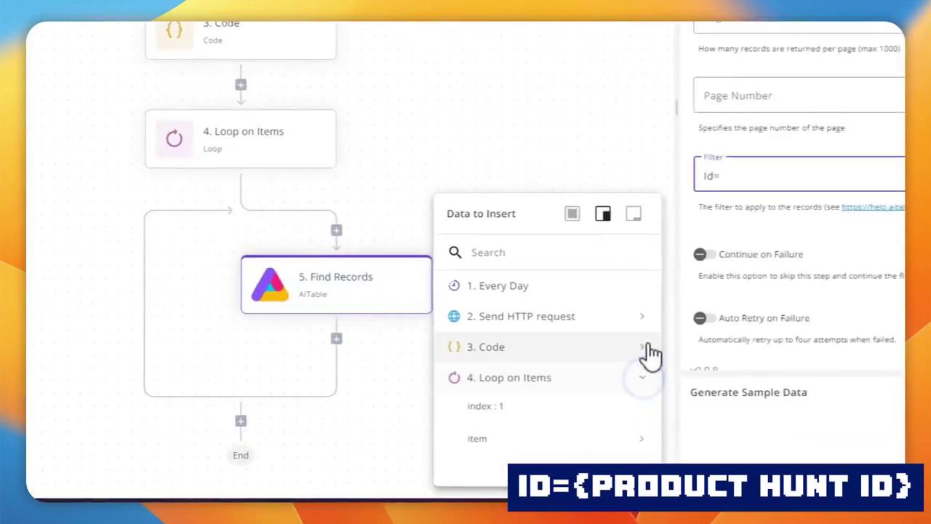
pyautogui.click(365, 374)
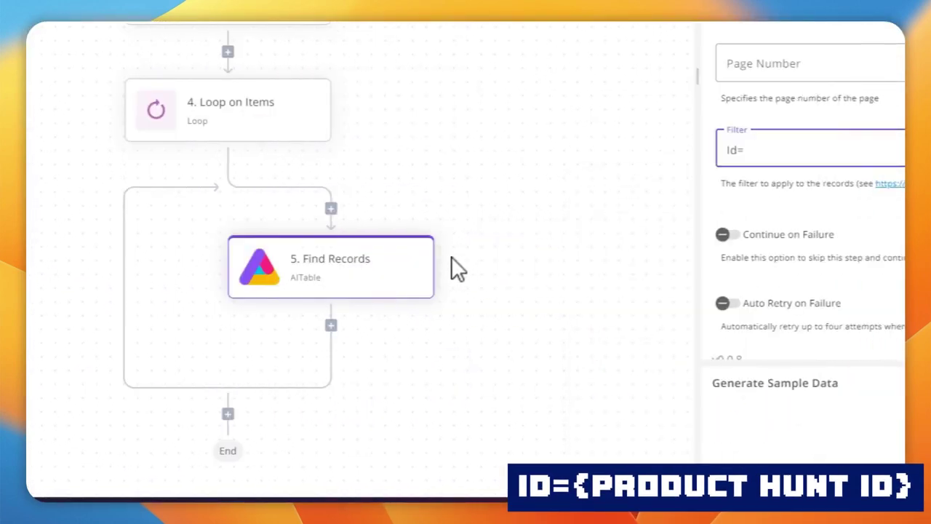
# Append the Loop on Items item id to the Id= filter and test, getting zero records
pyautogui.click(698, 146)
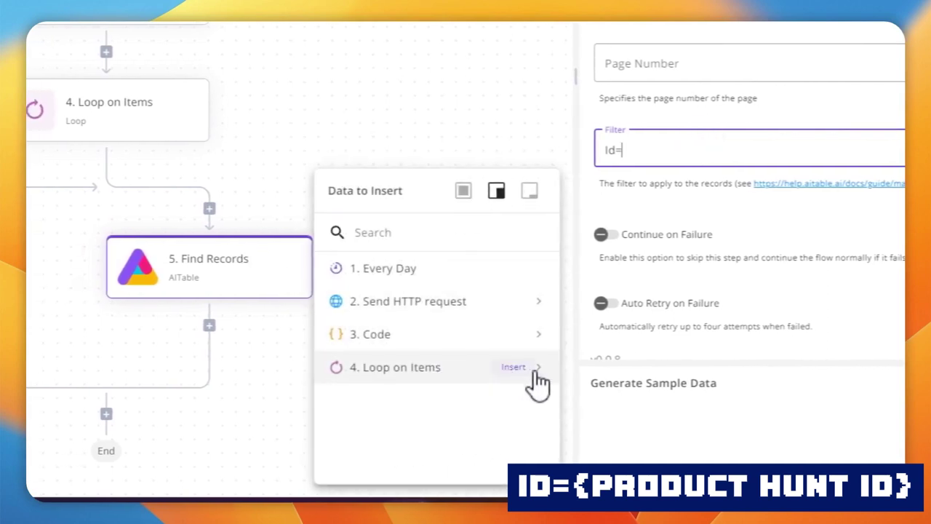
pyautogui.click(540, 369)
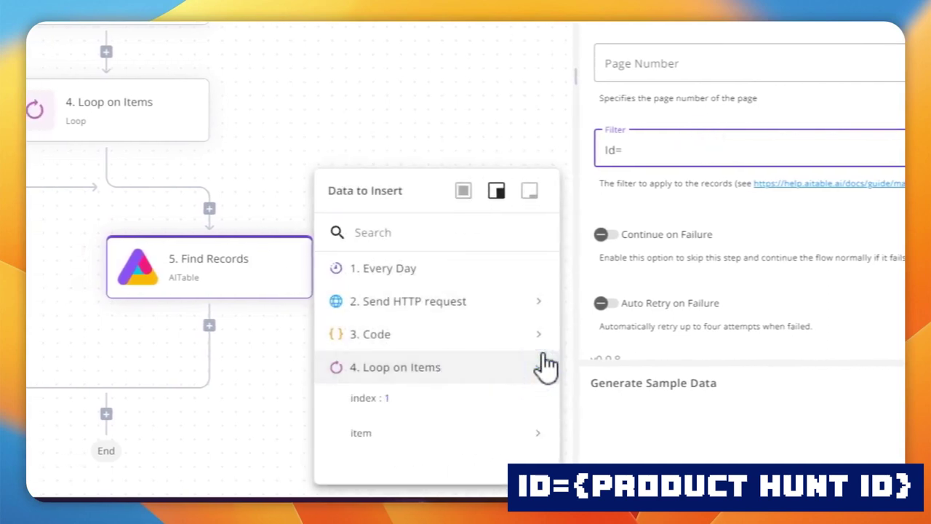
pyautogui.click(542, 440)
pyautogui.scroll(-3, 525, 393)
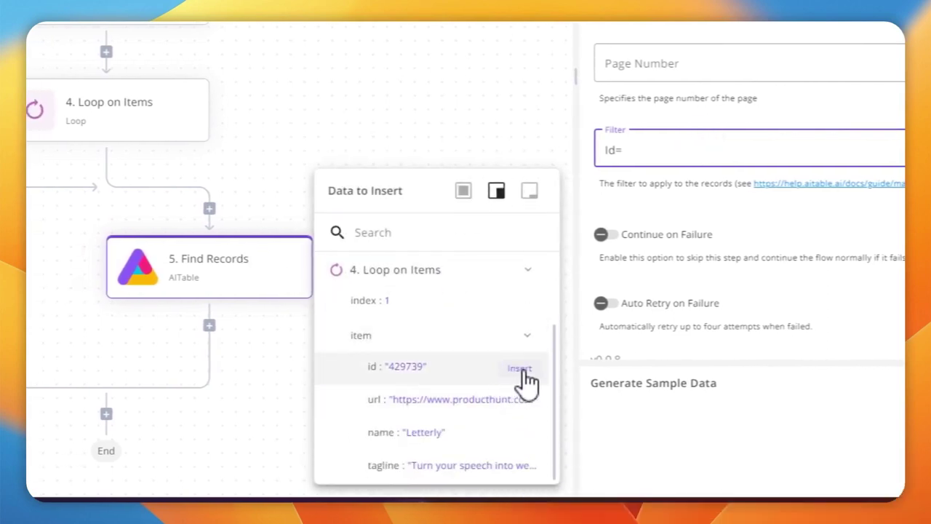
pyautogui.click(520, 369)
pyautogui.click(700, 101)
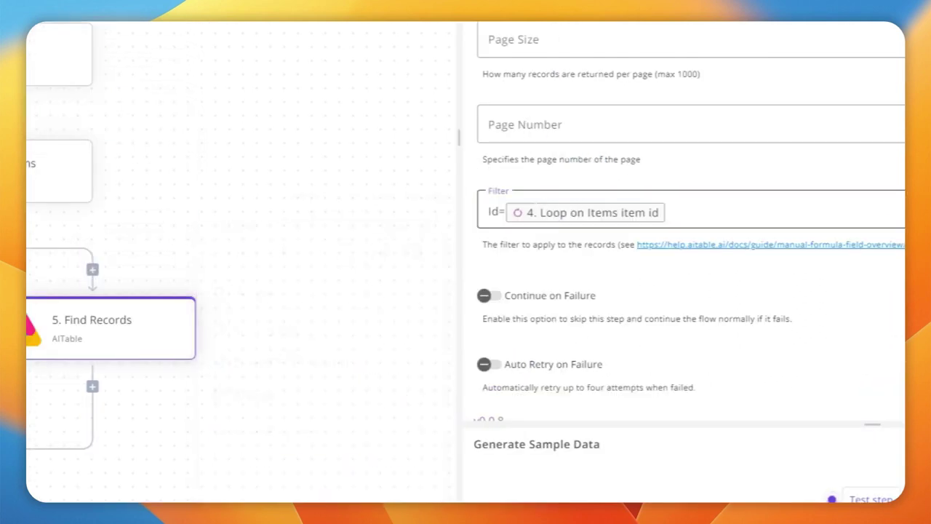
pyautogui.click(495, 207)
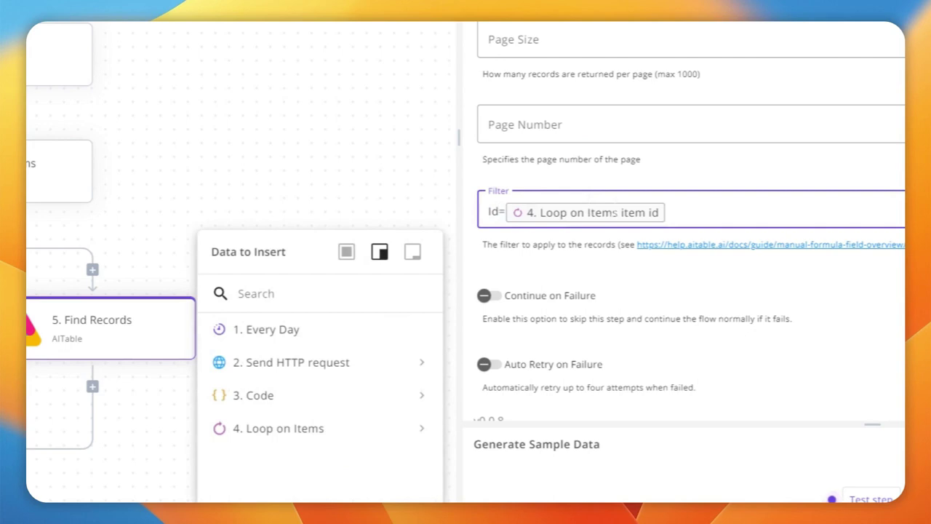
pyautogui.click(789, 291)
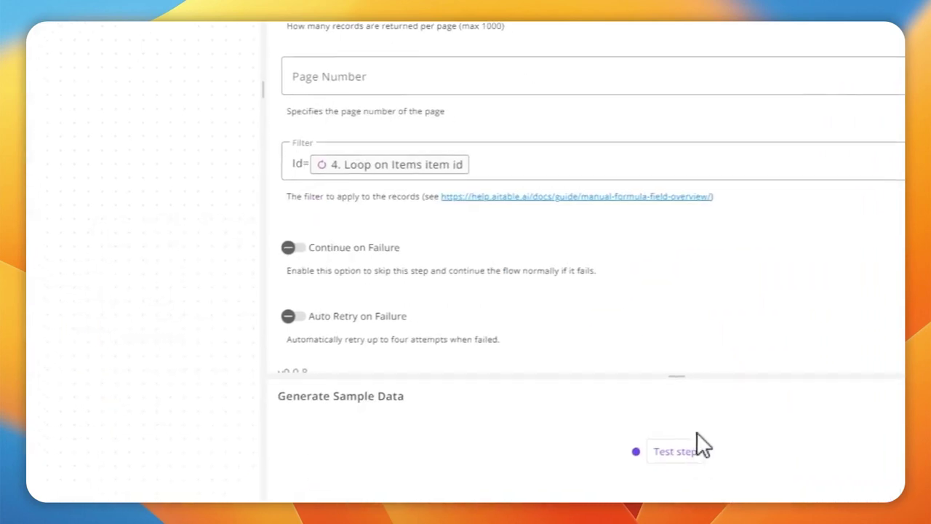
pyautogui.click(697, 437)
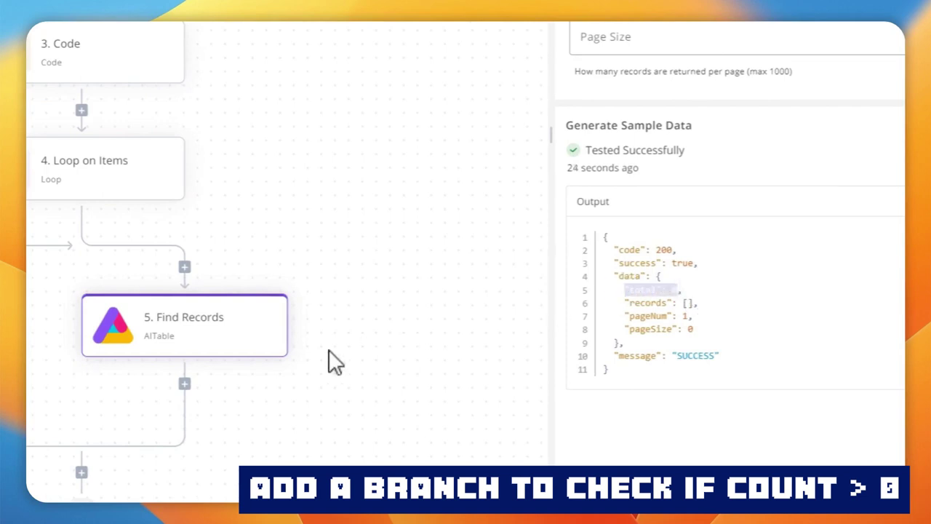
# Add a Branch step after Find Records with Find Records data total as its first value
pyautogui.click(184, 384)
pyautogui.click(692, 148)
pyautogui.click(405, 226)
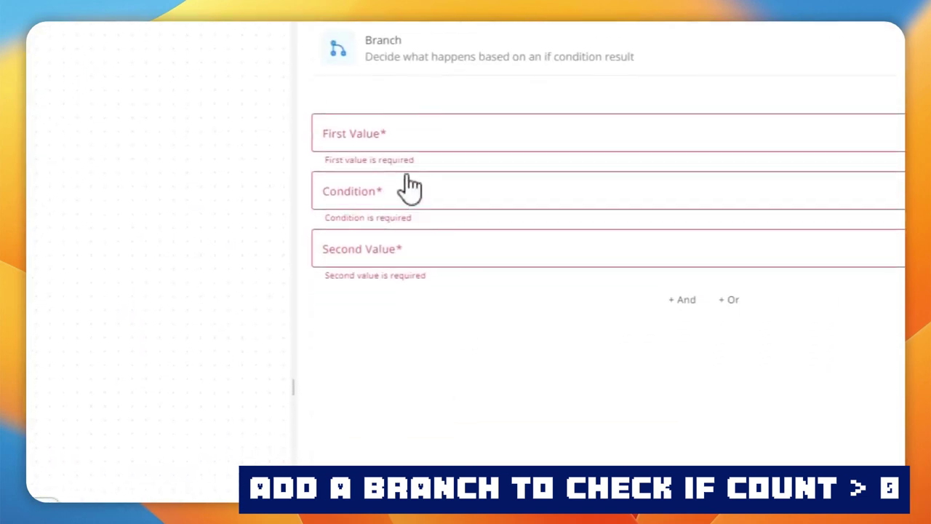
pyautogui.click(386, 139)
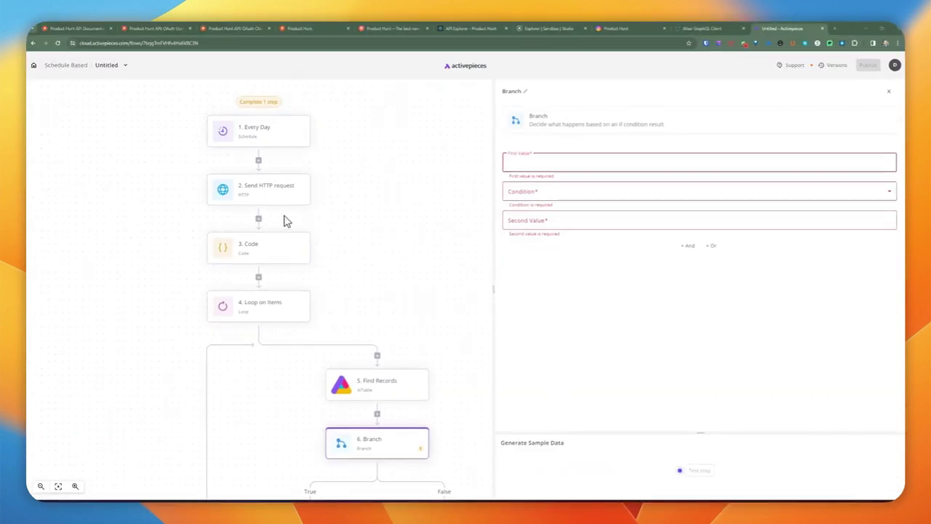
pyautogui.click(700, 219)
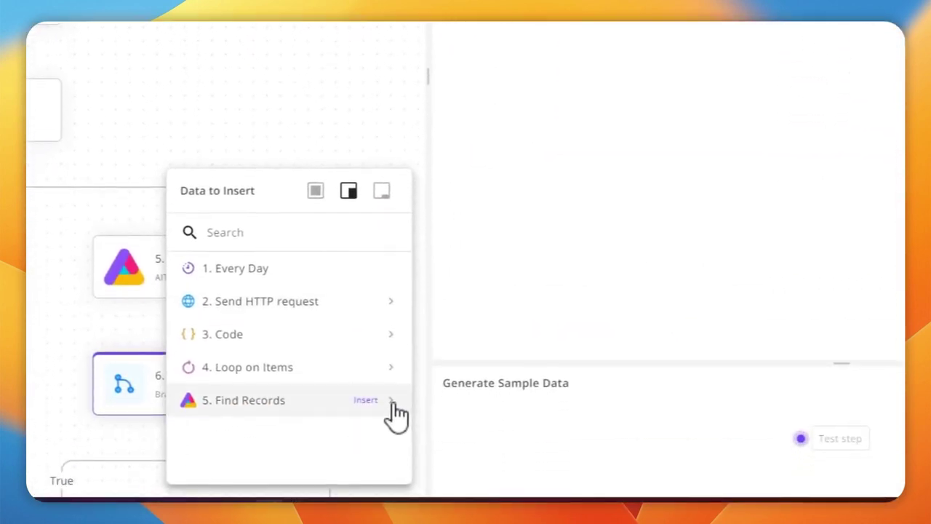
pyautogui.click(391, 401)
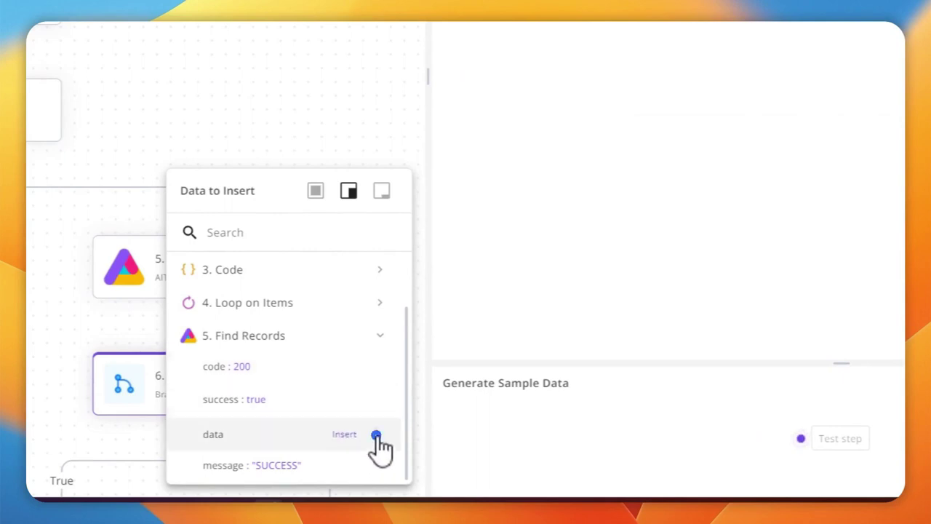
pyautogui.click(377, 435)
pyautogui.scroll(-2, 310, 356)
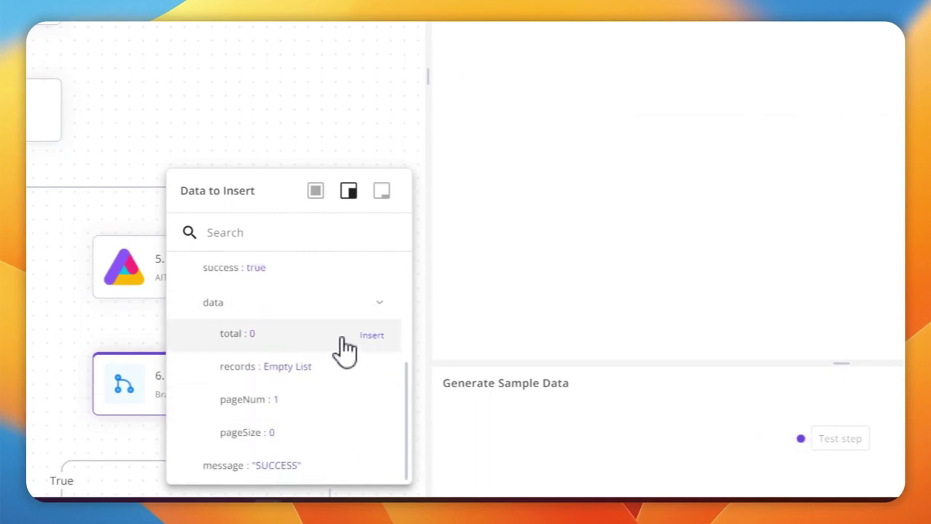
pyautogui.click(373, 336)
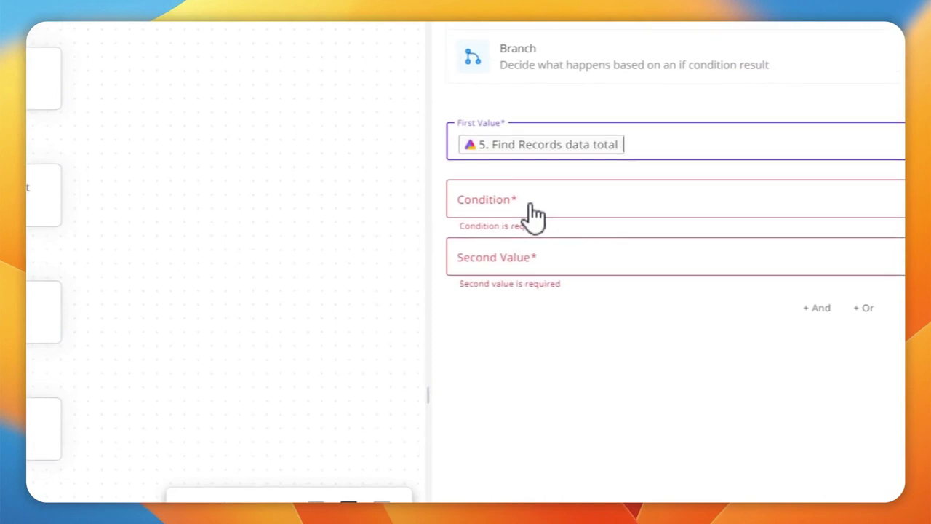
# Set the condition to (Number) is greater than 0 and rename it 'Does the product exist in AITable?'
pyautogui.click(534, 213)
pyautogui.scroll(-5, 538, 335)
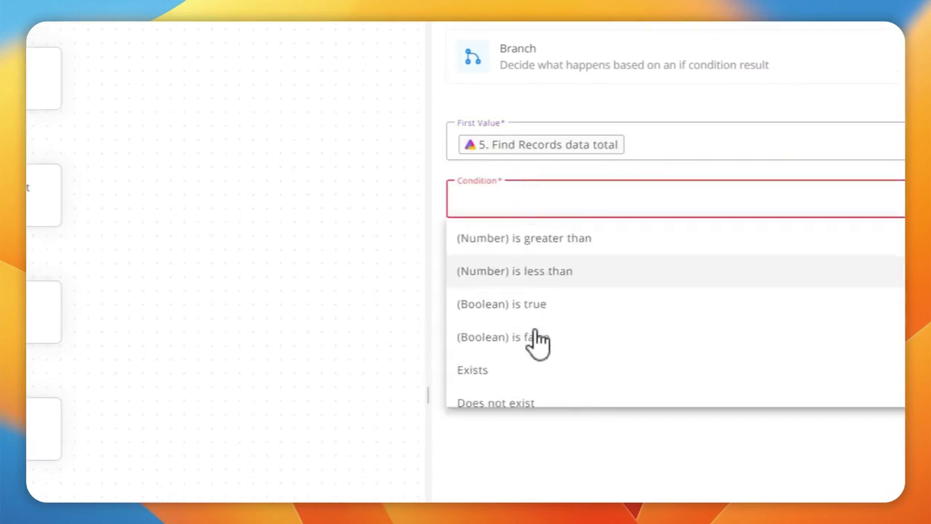
pyautogui.click(534, 216)
pyautogui.click(536, 267)
pyautogui.write('0')
pyautogui.click(650, 381)
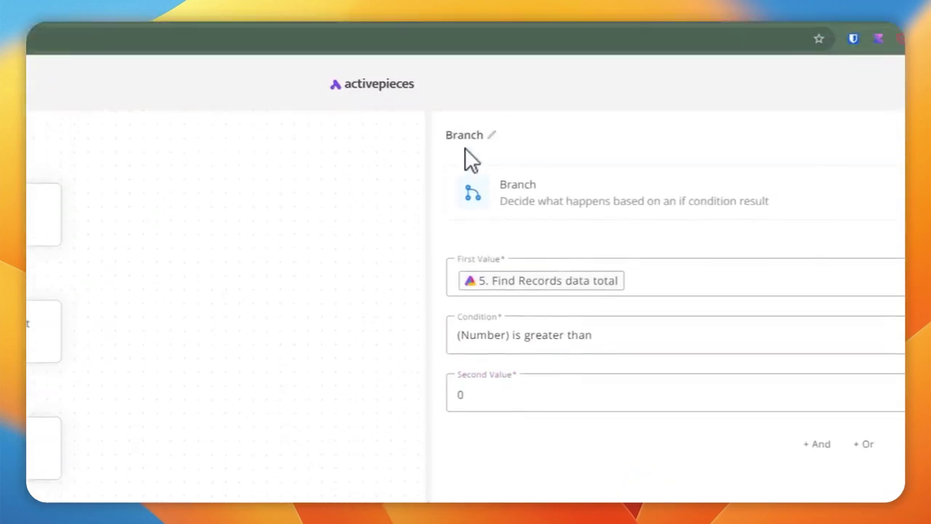
pyautogui.click(469, 138)
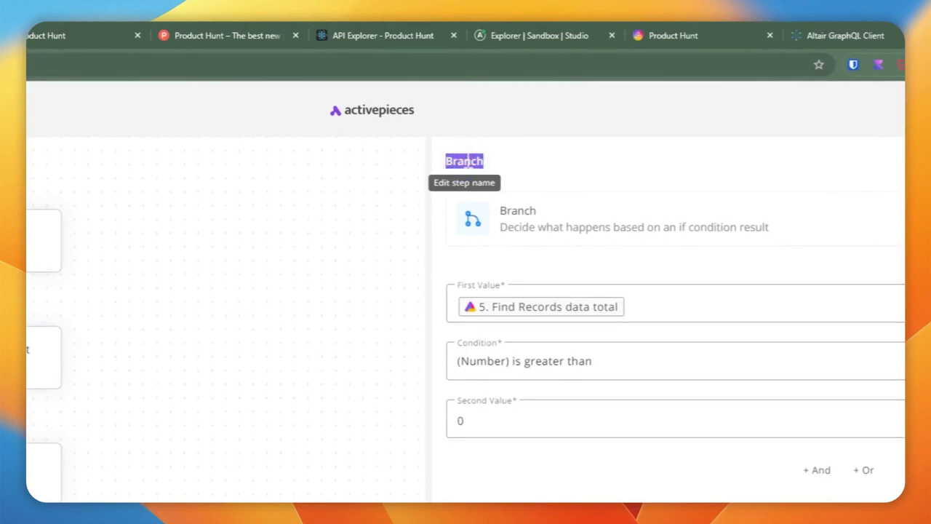
pyautogui.write('Does the product exist in AITable?')
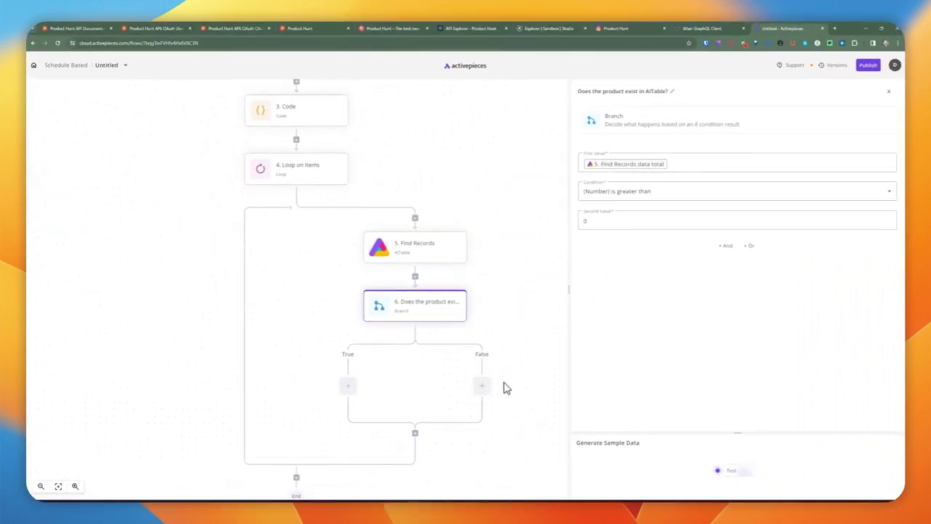
# Add an AITable Create Record step on the False path using the apitable connection
pyautogui.click(483, 387)
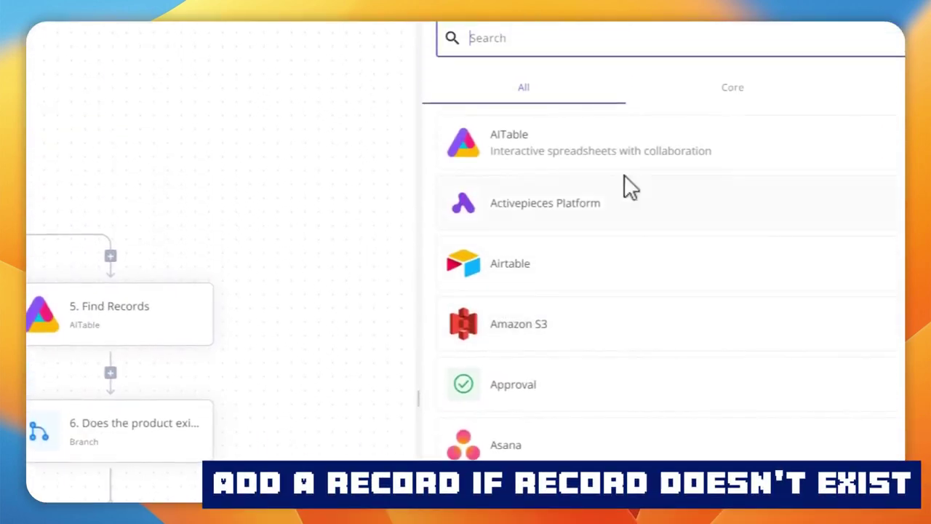
pyautogui.click(575, 143)
pyautogui.click(575, 144)
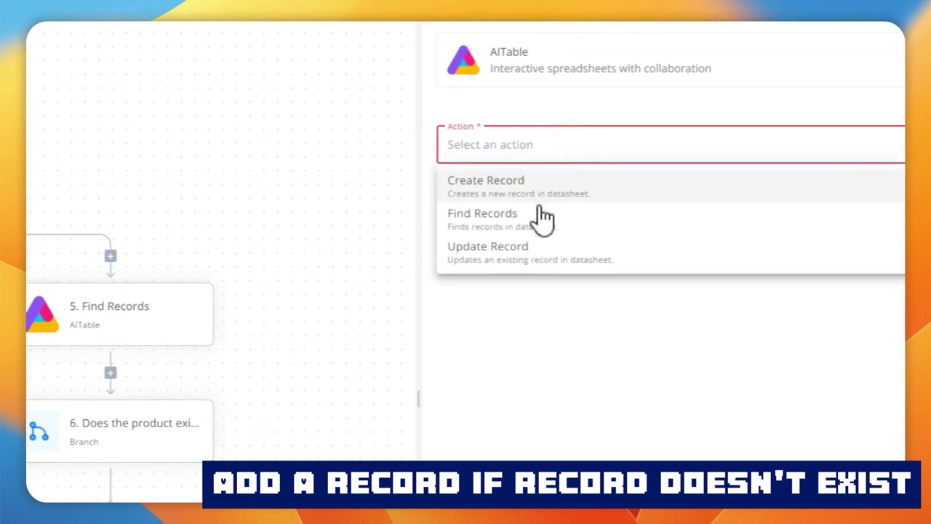
pyautogui.click(539, 182)
pyautogui.click(536, 220)
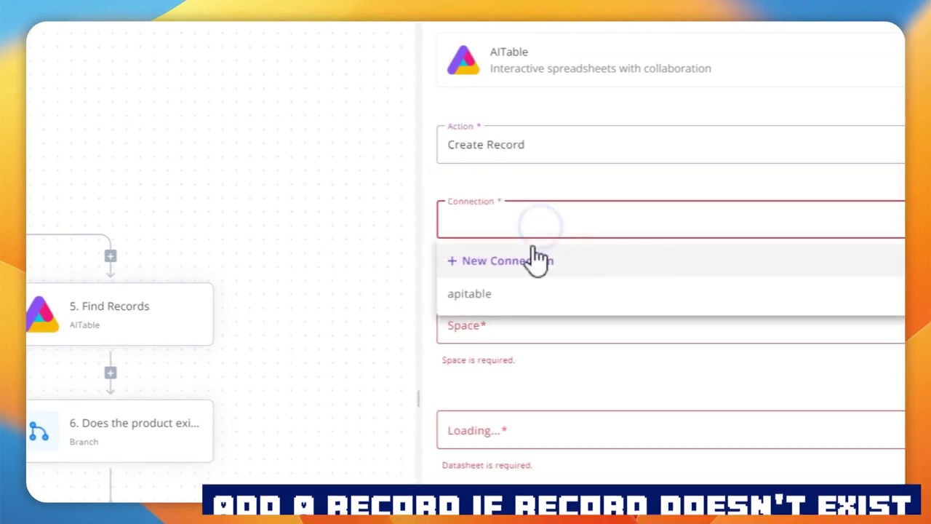
pyautogui.click(510, 301)
# Choose the account's space and the Product Hunt datasheet for the Create Record step
pyautogui.click(509, 319)
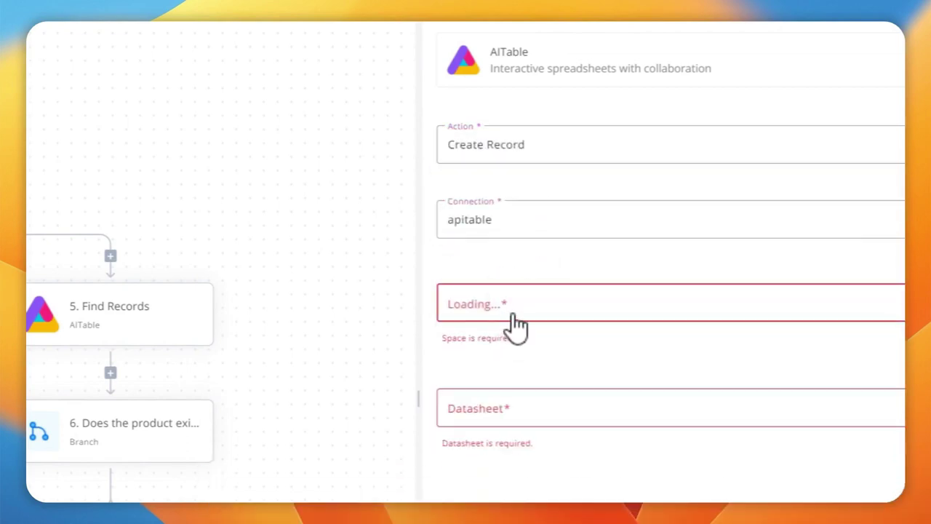
pyautogui.click(514, 313)
pyautogui.click(509, 381)
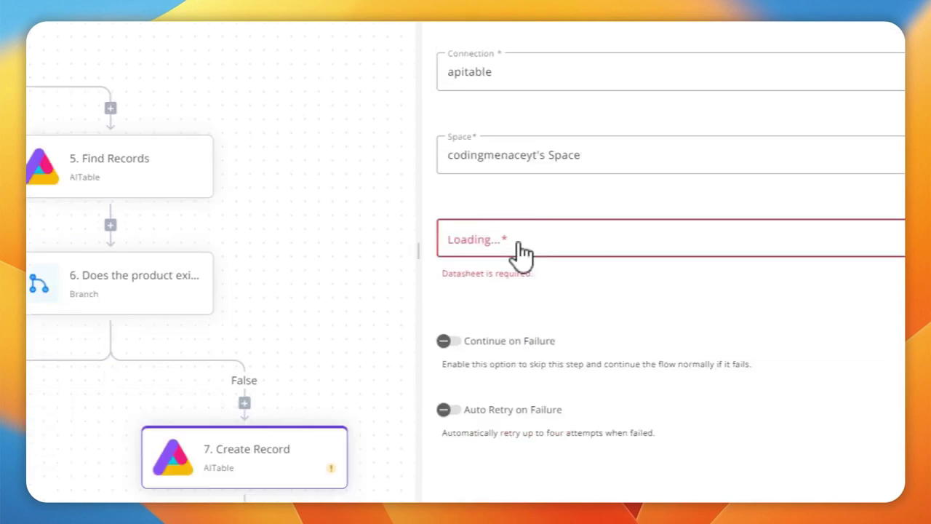
pyautogui.click(517, 407)
pyautogui.scroll(-3, 521, 323)
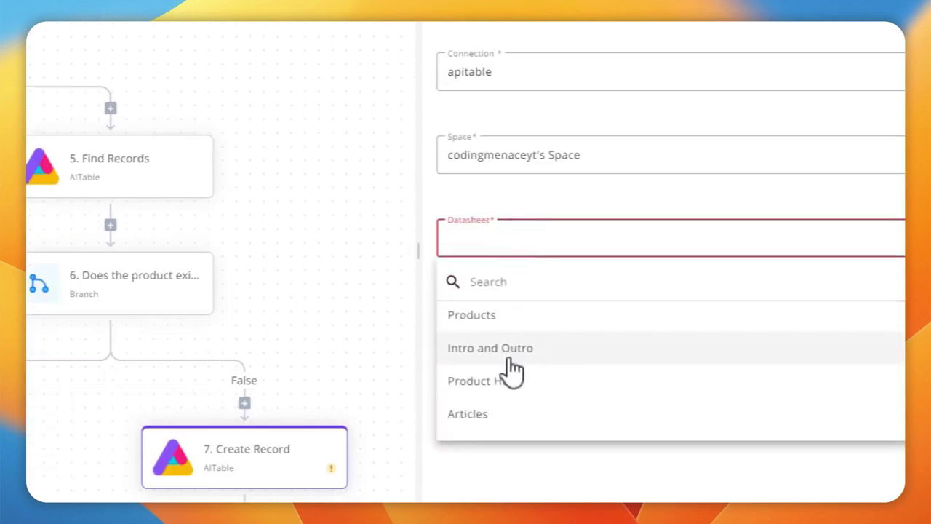
pyautogui.click(510, 342)
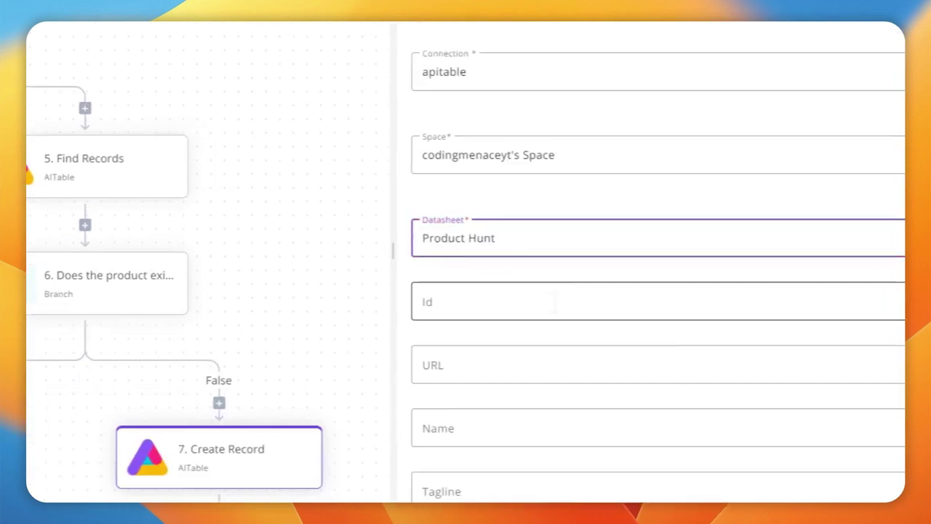
pyautogui.click(654, 301)
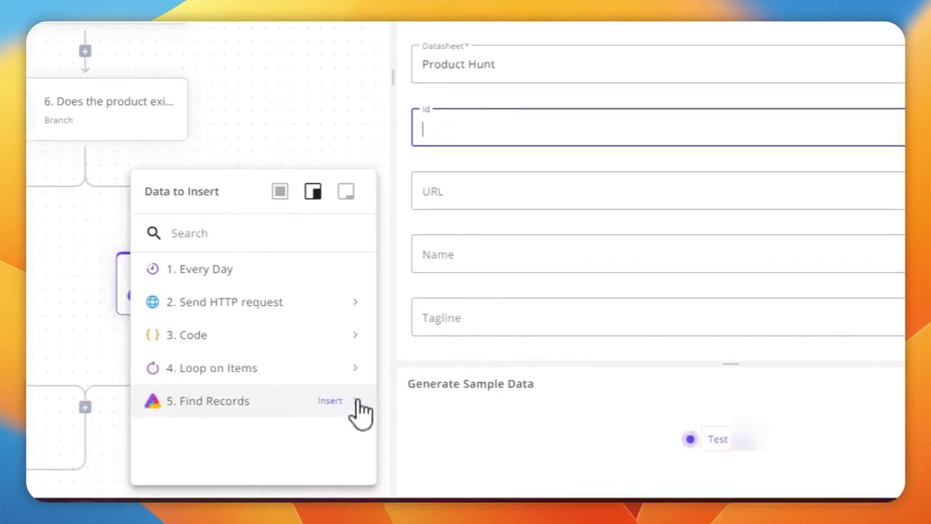
# Map the loop item's id and url into the record's Id and URL fields
pyautogui.click(359, 405)
pyautogui.click(358, 405)
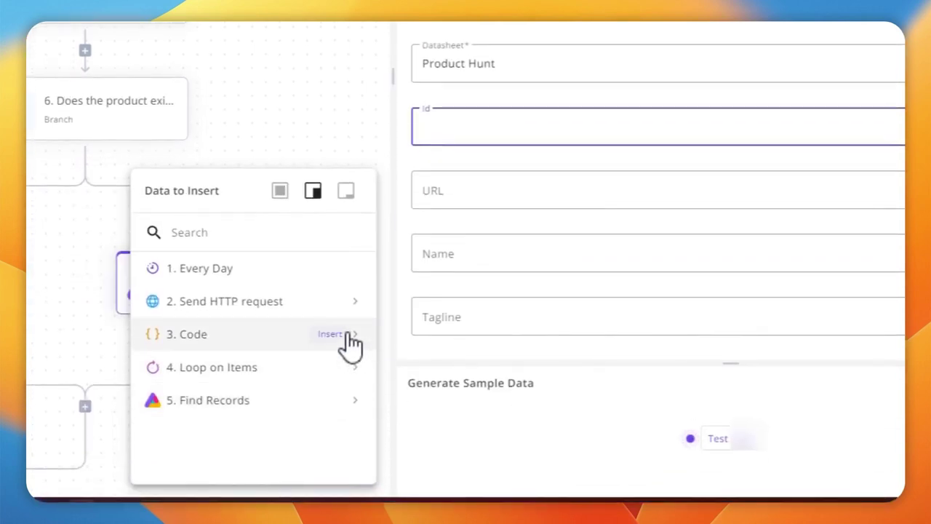
pyautogui.click(328, 368)
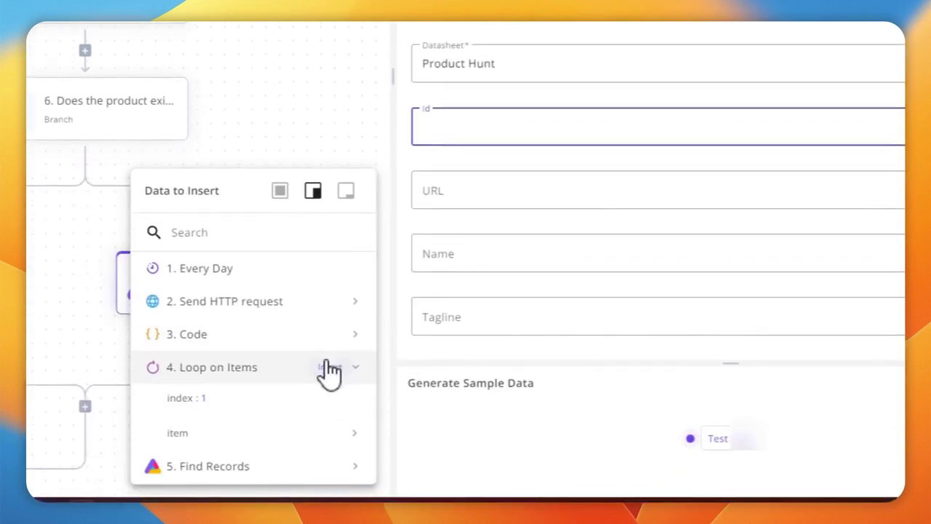
pyautogui.click(360, 439)
pyautogui.scroll(-2, 320, 379)
pyautogui.click(333, 335)
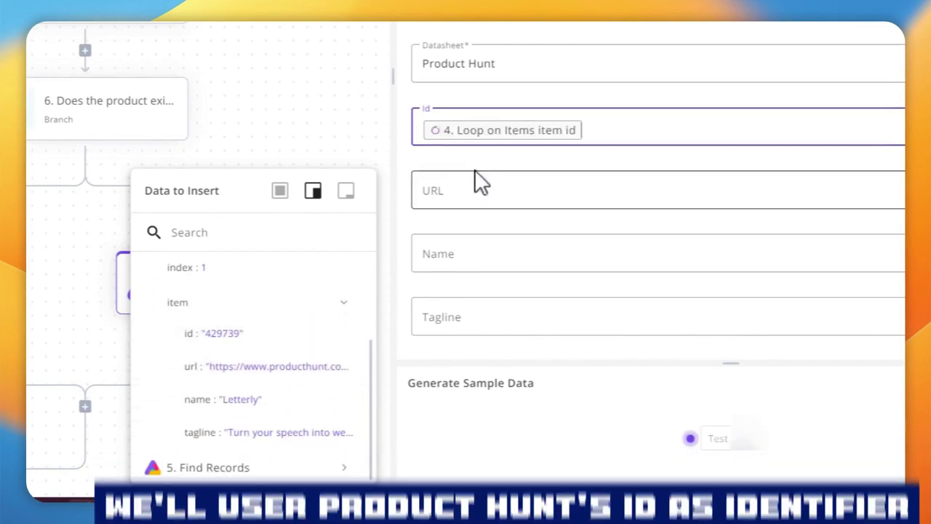
pyautogui.click(480, 186)
pyautogui.click(341, 366)
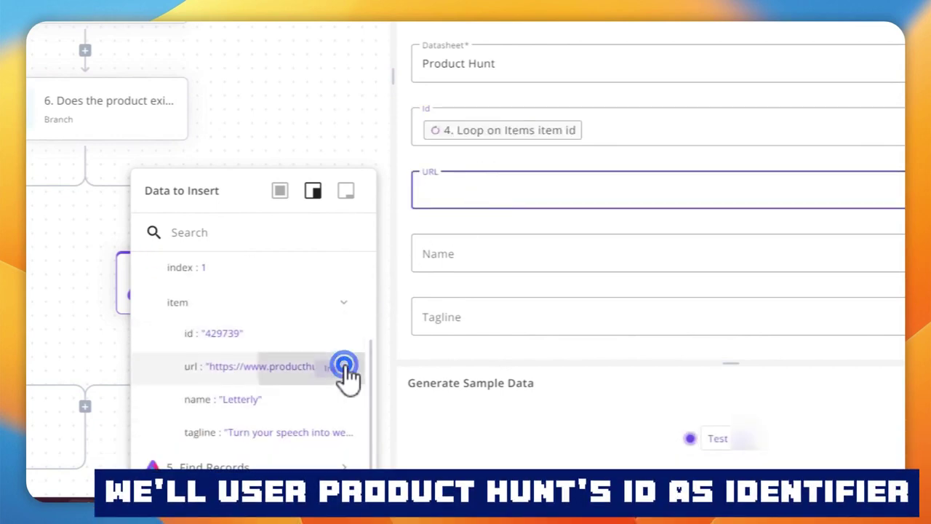
# Map the item's name and tagline into Name and Tagline, test, and check the row in AITable
pyautogui.click(483, 273)
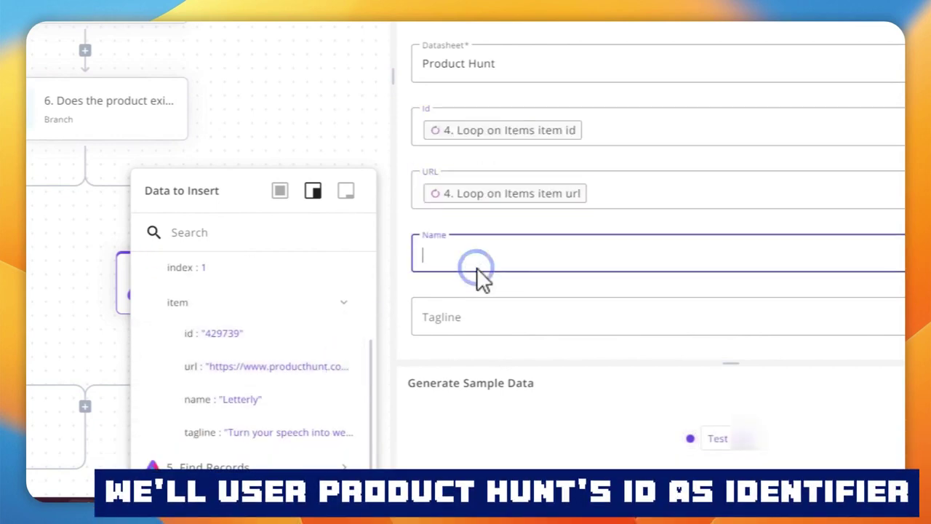
pyautogui.click(337, 402)
pyautogui.click(487, 311)
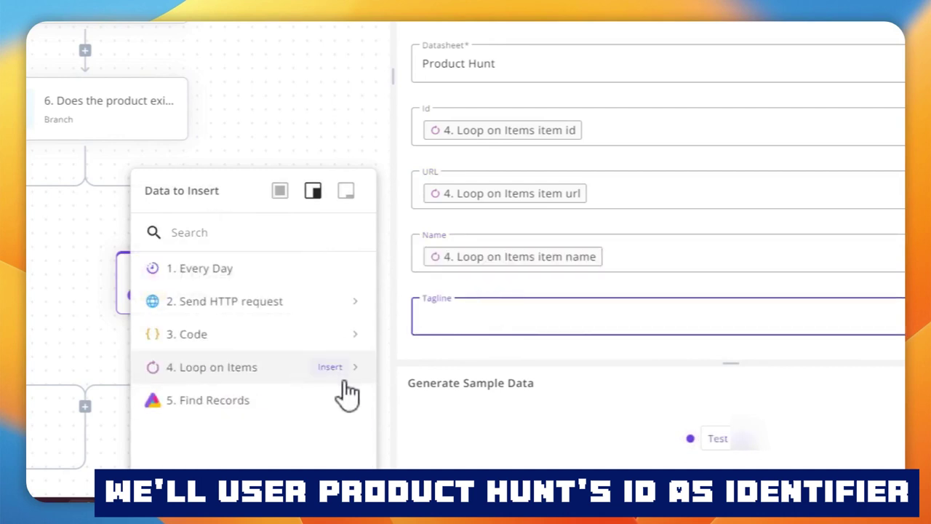
pyautogui.click(327, 377)
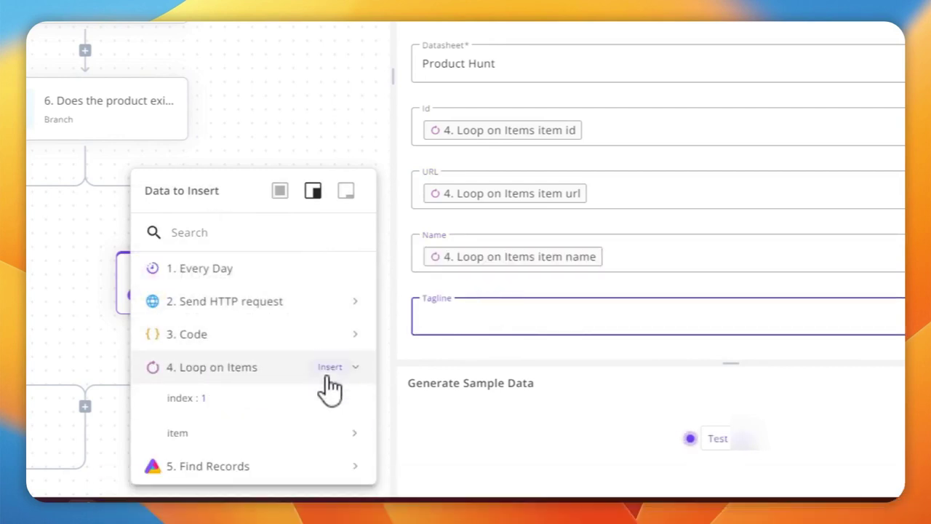
pyautogui.click(351, 431)
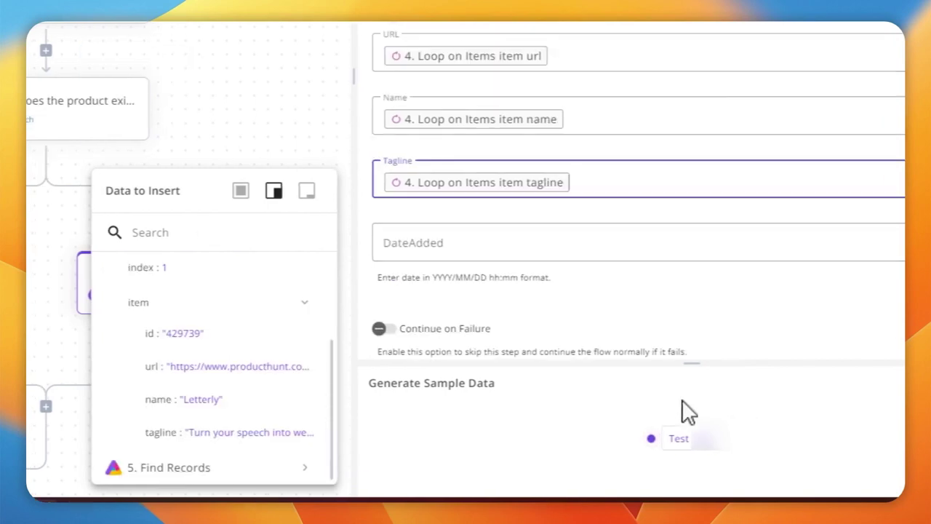
pyautogui.click(673, 439)
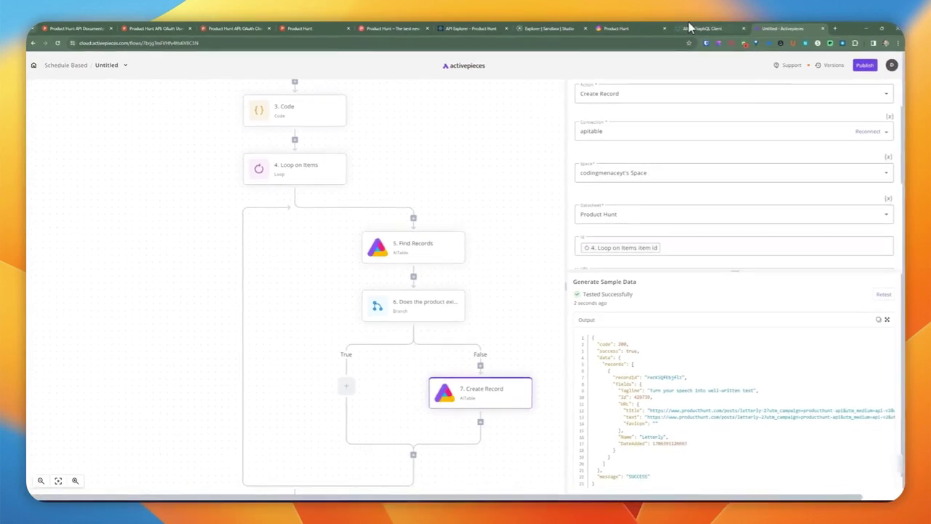
pyautogui.click(625, 28)
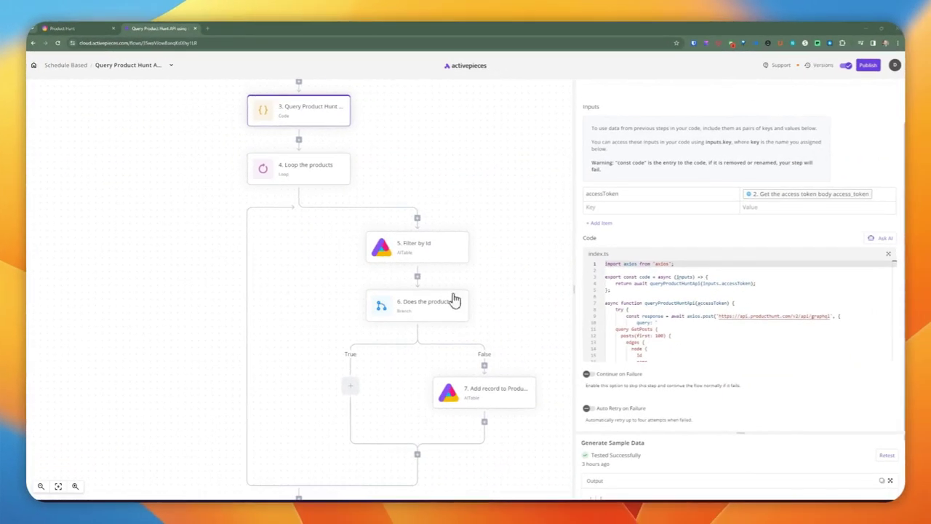
# Launch Test flow from the top of the canvas and watch the steps run
pyautogui.scroll(5, 473, 272)
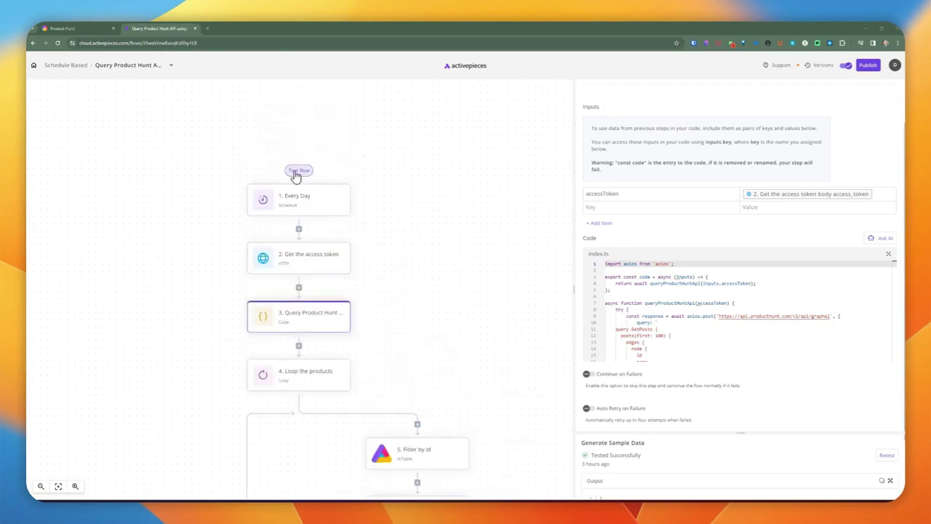
pyautogui.click(297, 171)
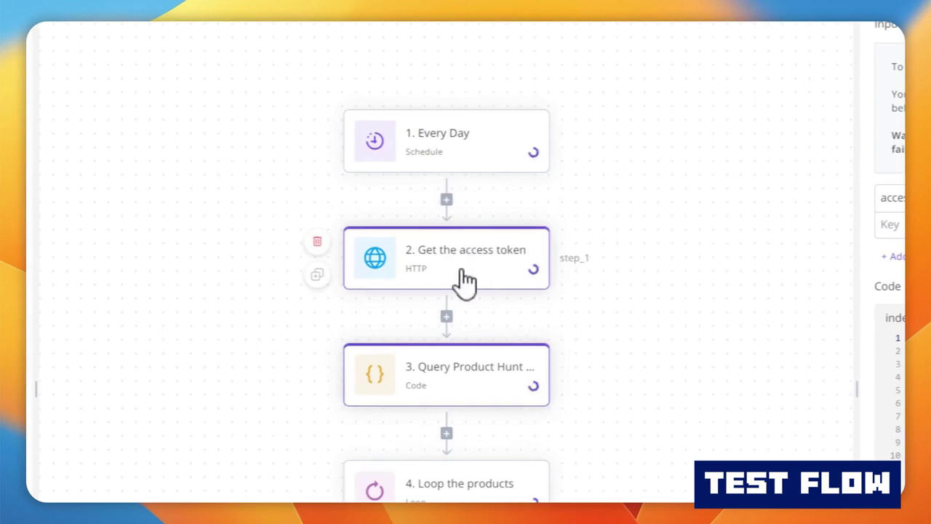
pyautogui.scroll(-4, 465, 281)
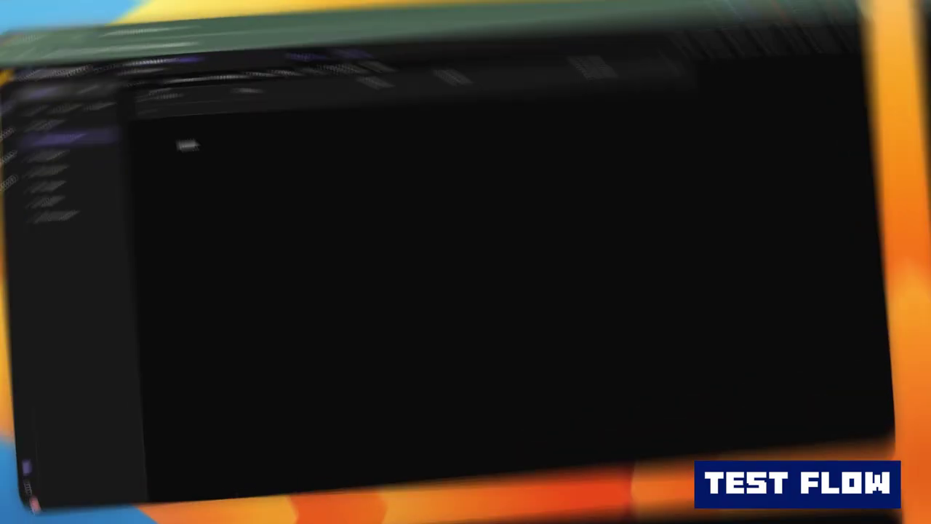